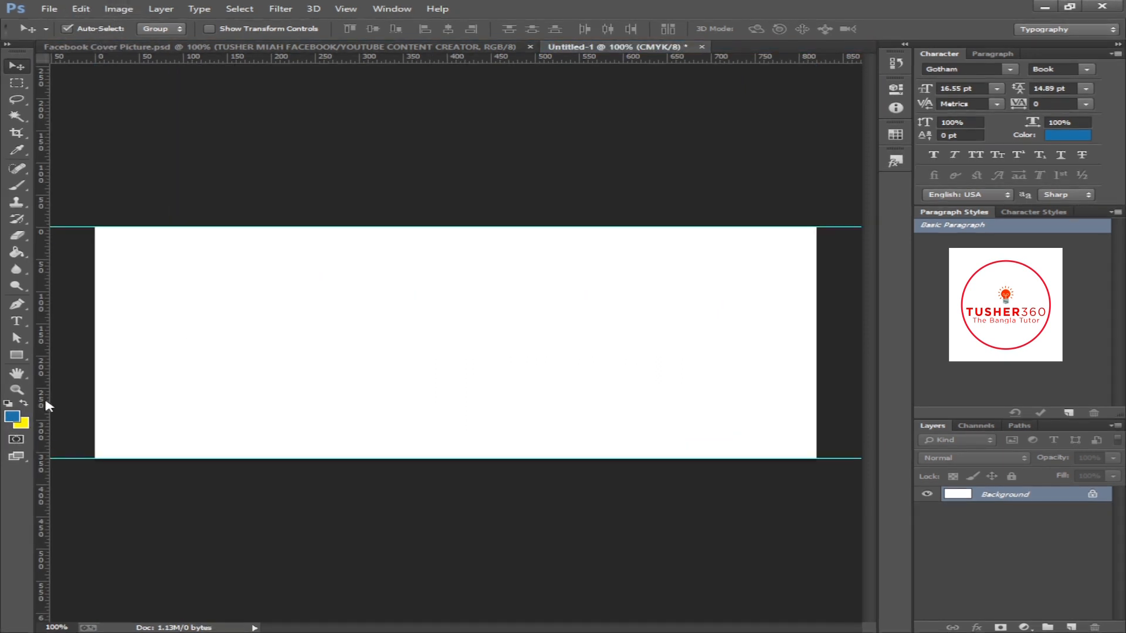
- Place vertical guides along the left and right edges of the canvas
{"action": "left_click_drag", "start_coordinate": [44, 395], "coordinate": [814, 380]}
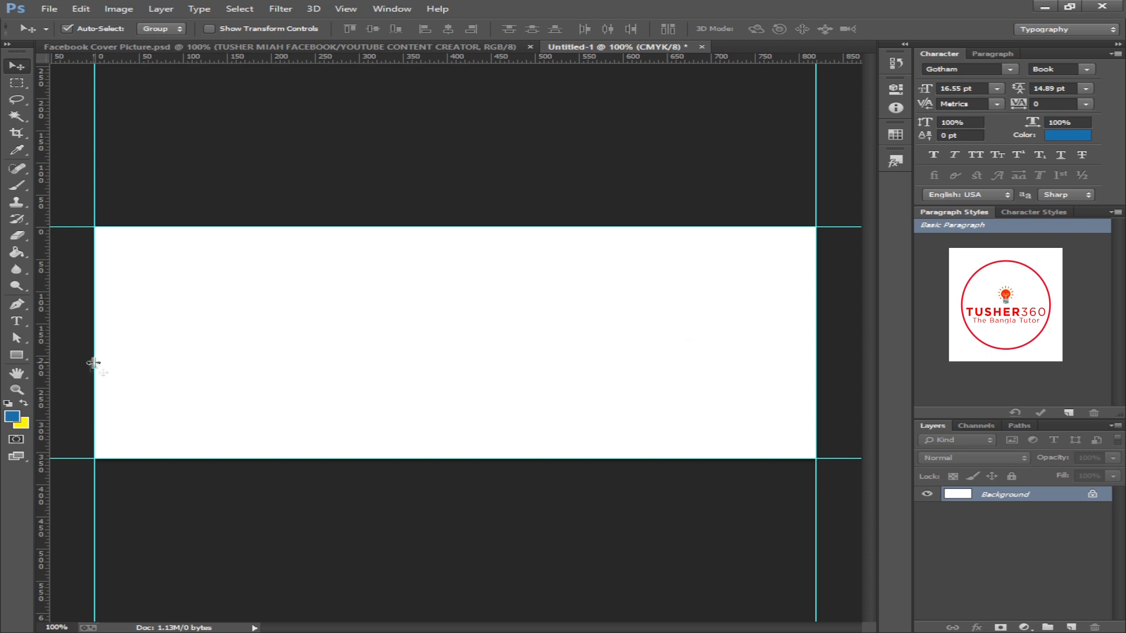
- Create a rectangle 640 px wide and 312 px high on the canvas with the Rectangle tool
{"action": "left_click", "coordinate": [17, 355]}
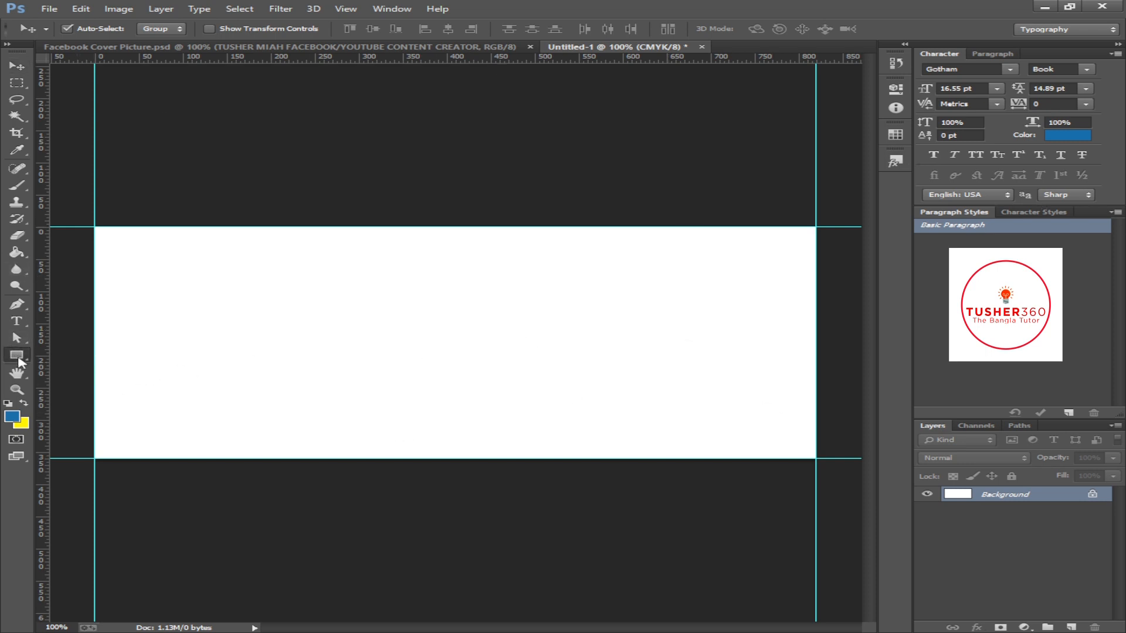
{"action": "left_click", "coordinate": [215, 273]}
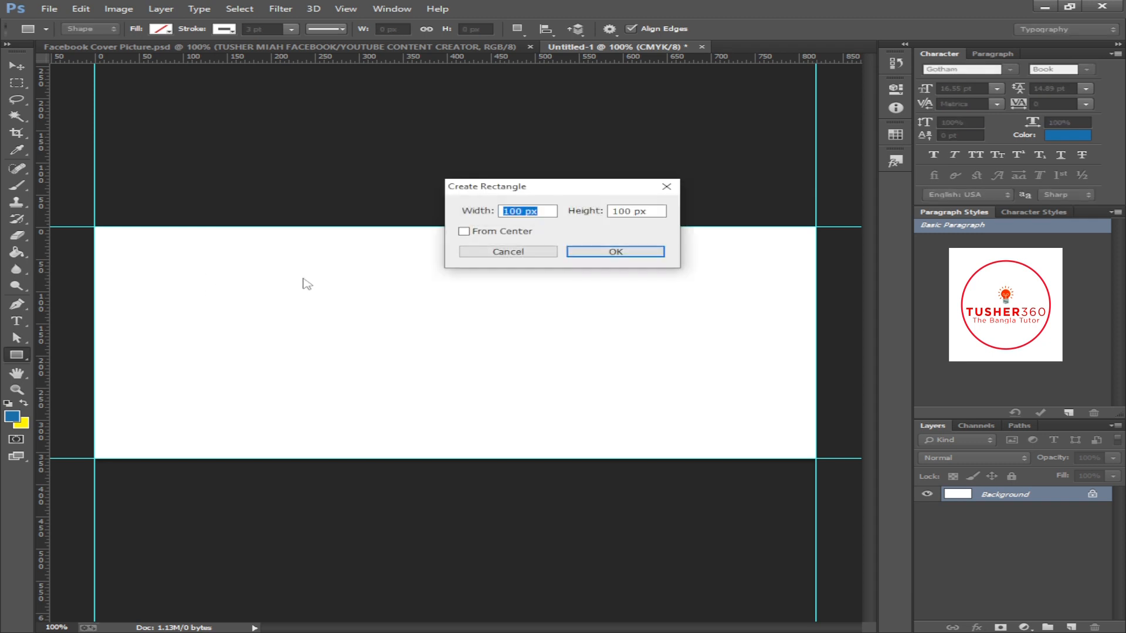
{"action": "type", "text": "40"}
{"action": "key", "text": "Tab"}
{"action": "type", "text": "31"}
{"action": "key", "text": "Return"}
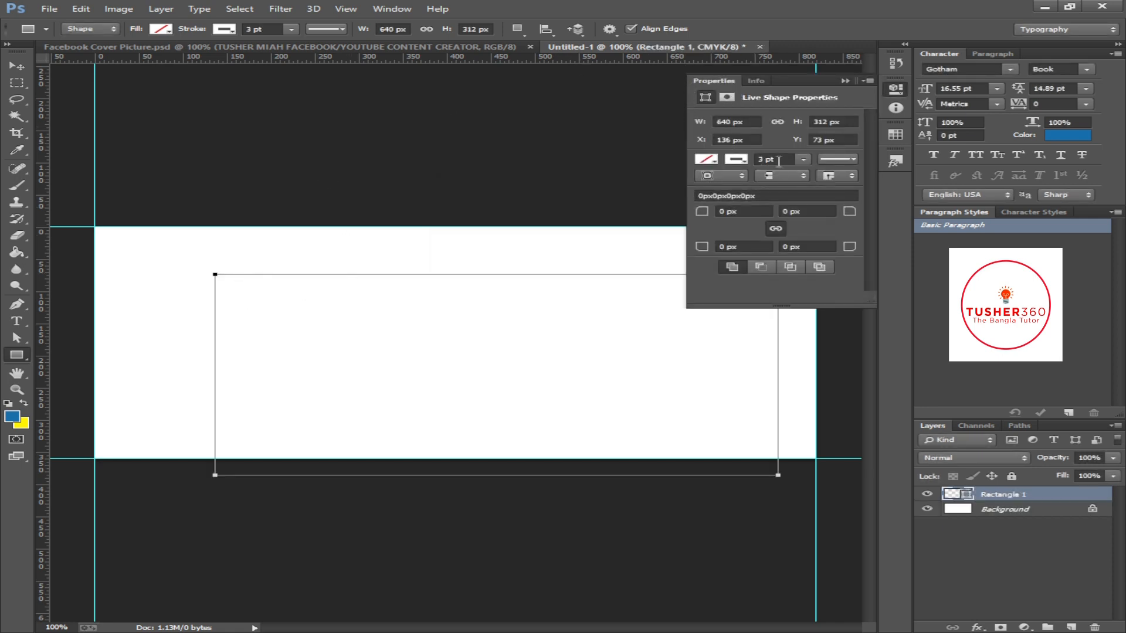
- Remove the rectangle's stroke and fill it with the olive yellow from the recently used colours
{"action": "left_click", "coordinate": [740, 161]}
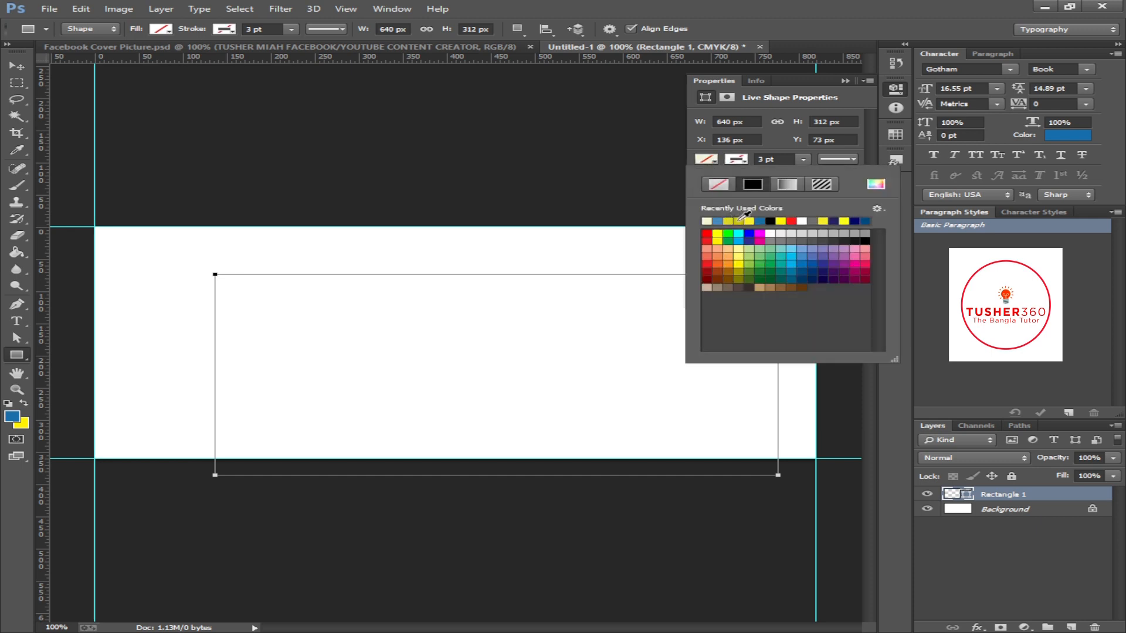
{"action": "left_click", "coordinate": [737, 221]}
{"action": "left_click", "coordinate": [844, 80]}
{"action": "left_click", "coordinate": [845, 81]}
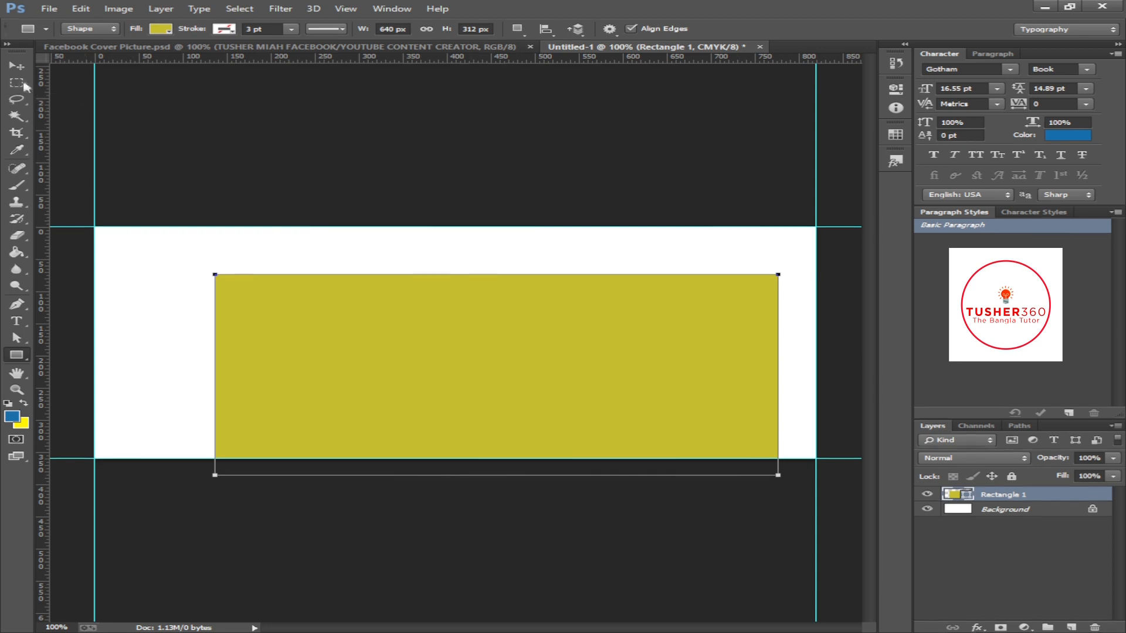
- Move the olive yellow rectangle so it is centred on the canvas
{"action": "left_click", "coordinate": [17, 66]}
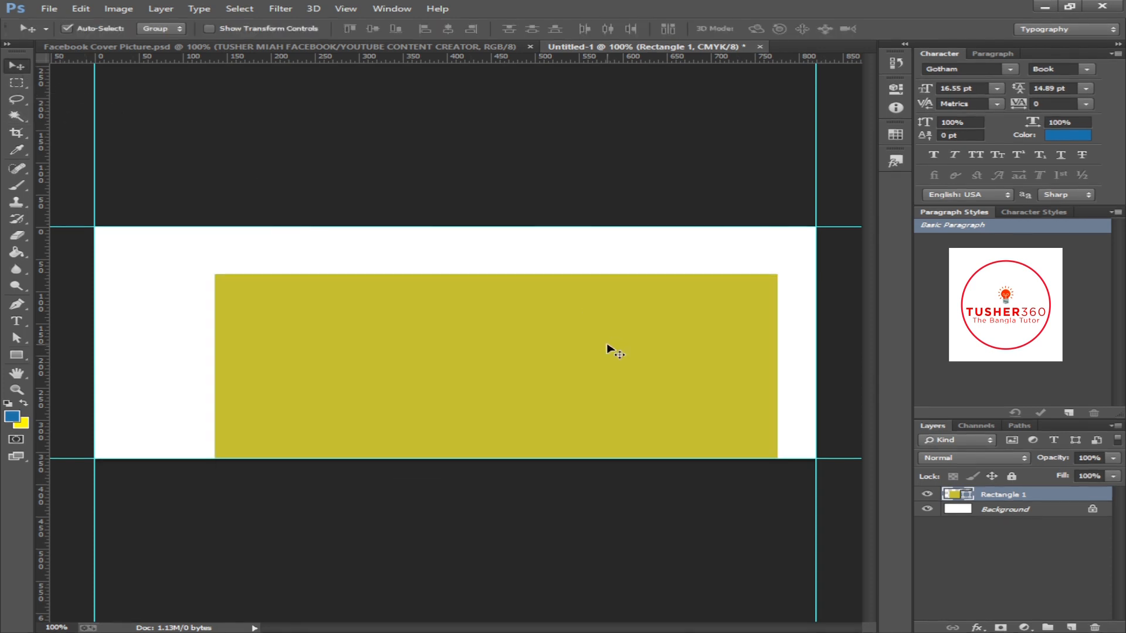
{"action": "key", "text": "ctrl+t"}
{"action": "left_click_drag", "start_coordinate": [611, 375], "coordinate": [574, 344]}
{"action": "key", "text": "Return"}
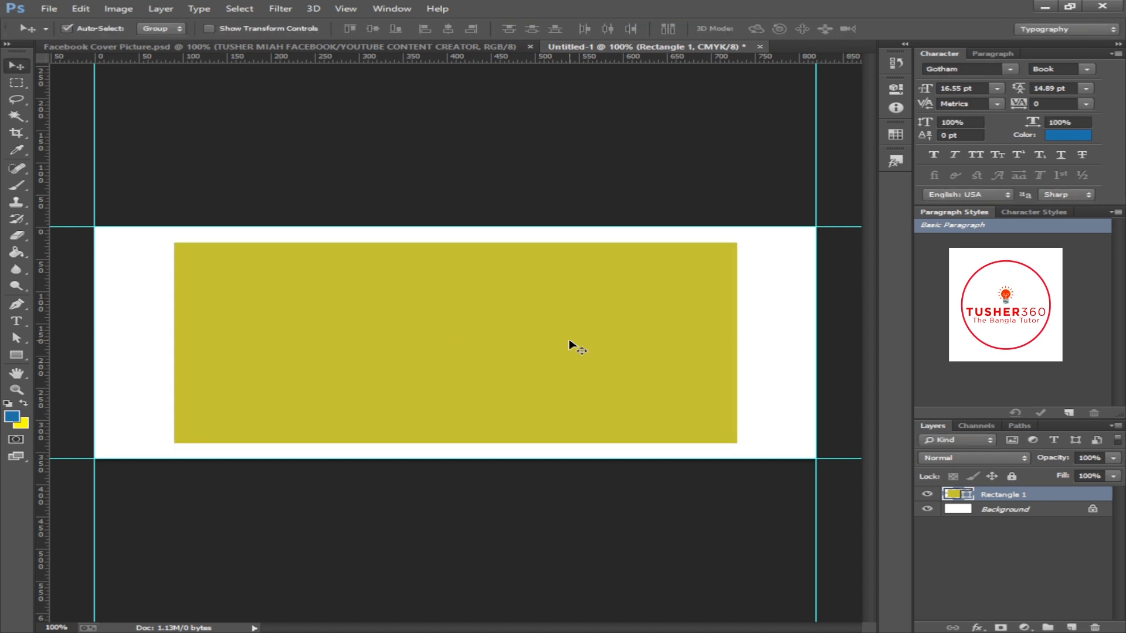
{"action": "key", "text": "ctrl+a"}
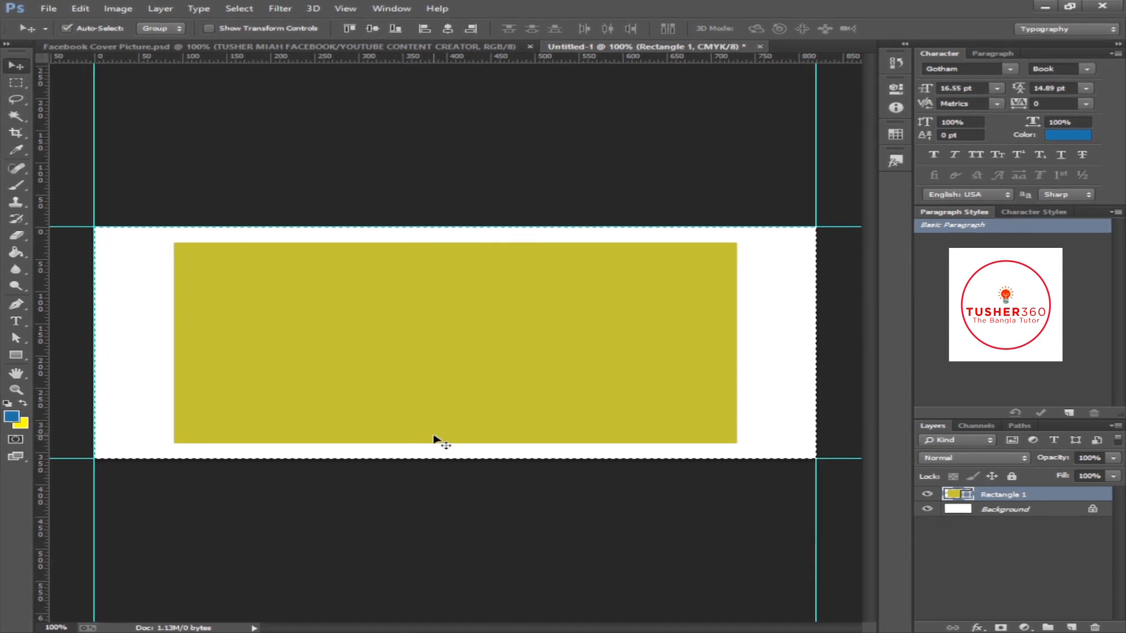
{"action": "key", "text": "ctrl+d"}
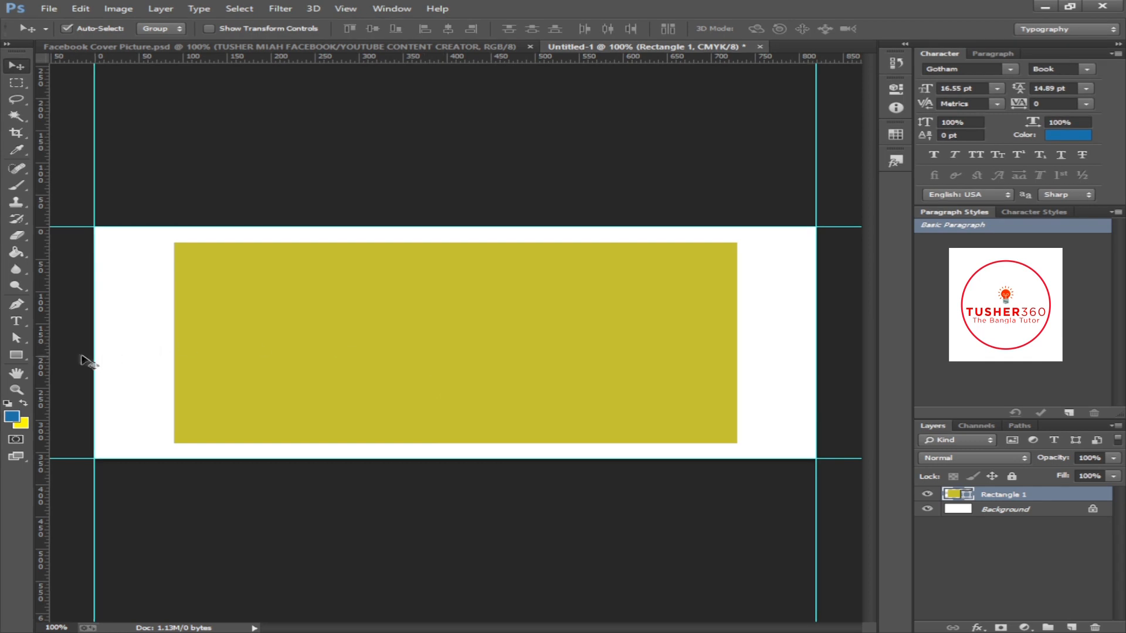
- Place guides along all four edges of the olive yellow rectangle, and delete the rectangle's layer
{"action": "left_click_drag", "start_coordinate": [44, 343], "coordinate": [174, 346]}
{"action": "left_click_drag", "start_coordinate": [302, 58], "coordinate": [317, 242]}
{"action": "left_click_drag", "start_coordinate": [322, 59], "coordinate": [342, 445]}
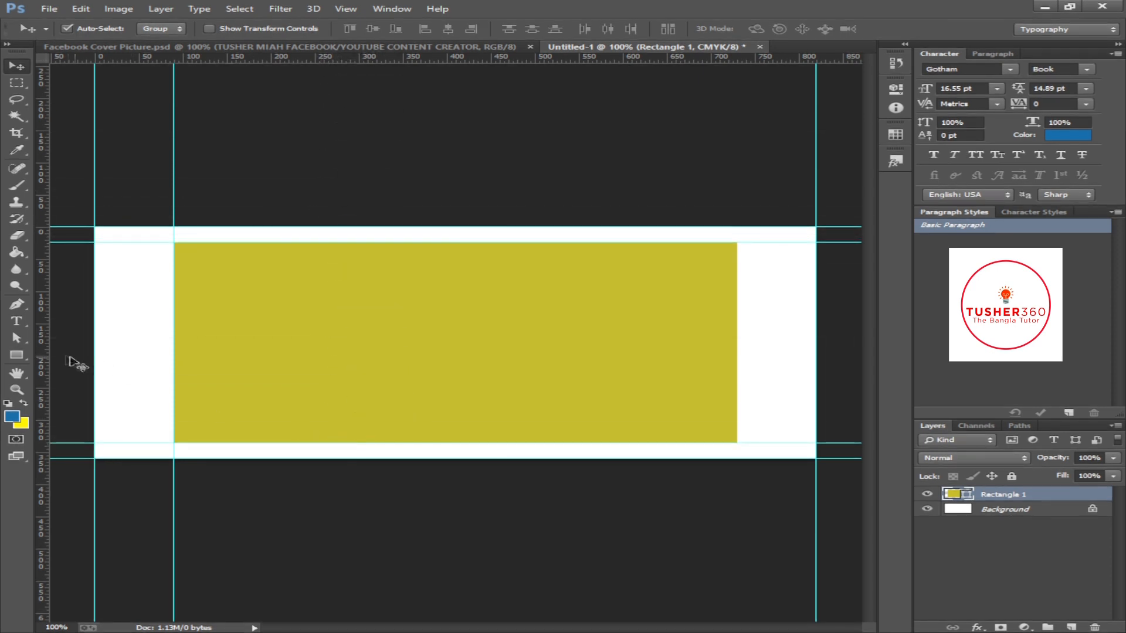
{"action": "left_click_drag", "start_coordinate": [46, 352], "coordinate": [736, 328]}
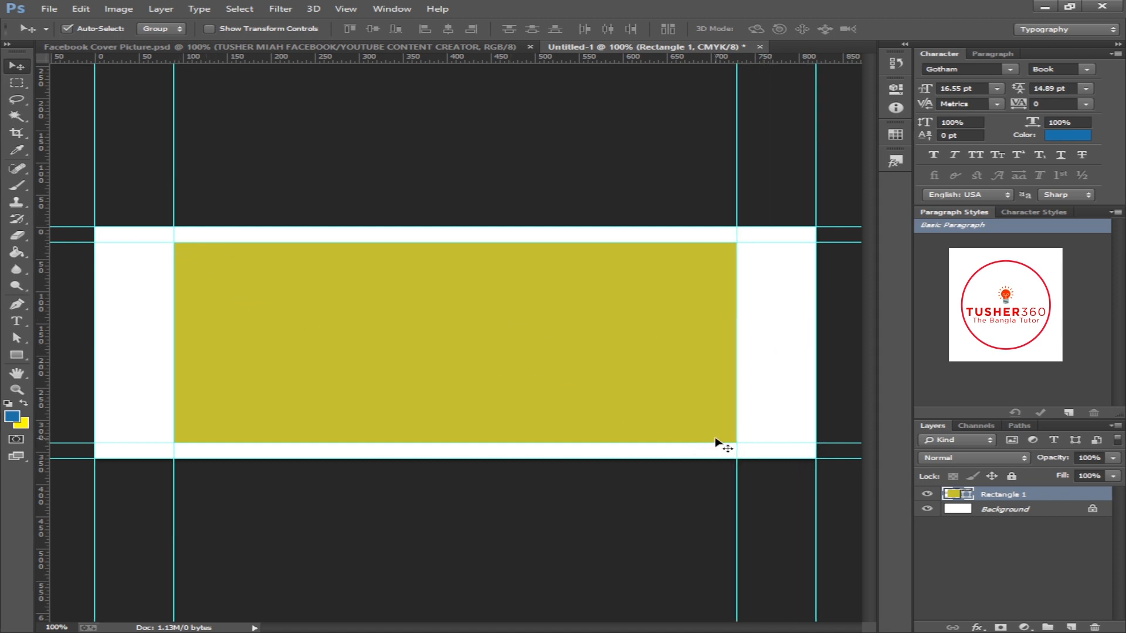
{"action": "left_click", "coordinate": [1093, 626]}
{"action": "left_click", "coordinate": [531, 238]}
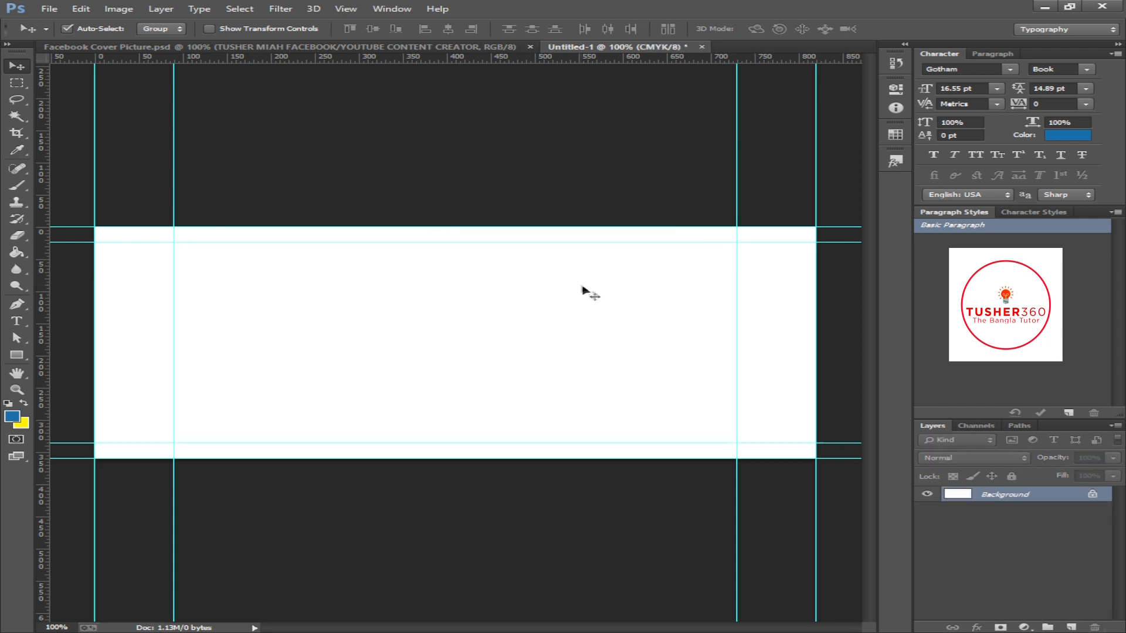
- Draw a rounded rectangle about 215 × 180 px with a 10 px radius in the lower left of the canvas
{"action": "left_click", "coordinate": [17, 355]}
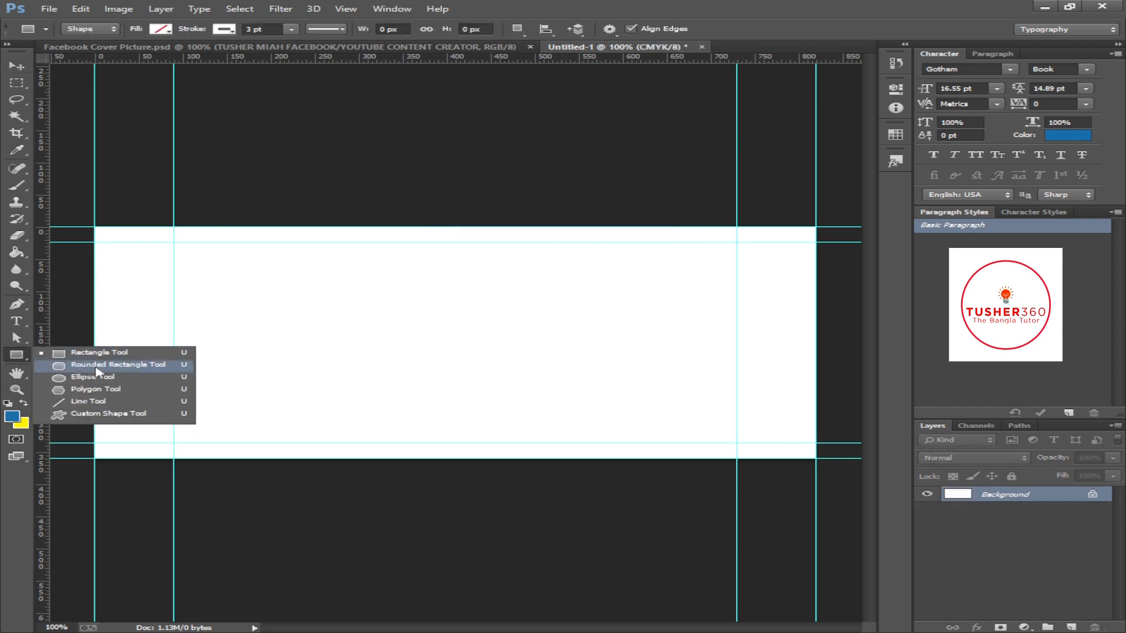
{"action": "left_click", "coordinate": [96, 370]}
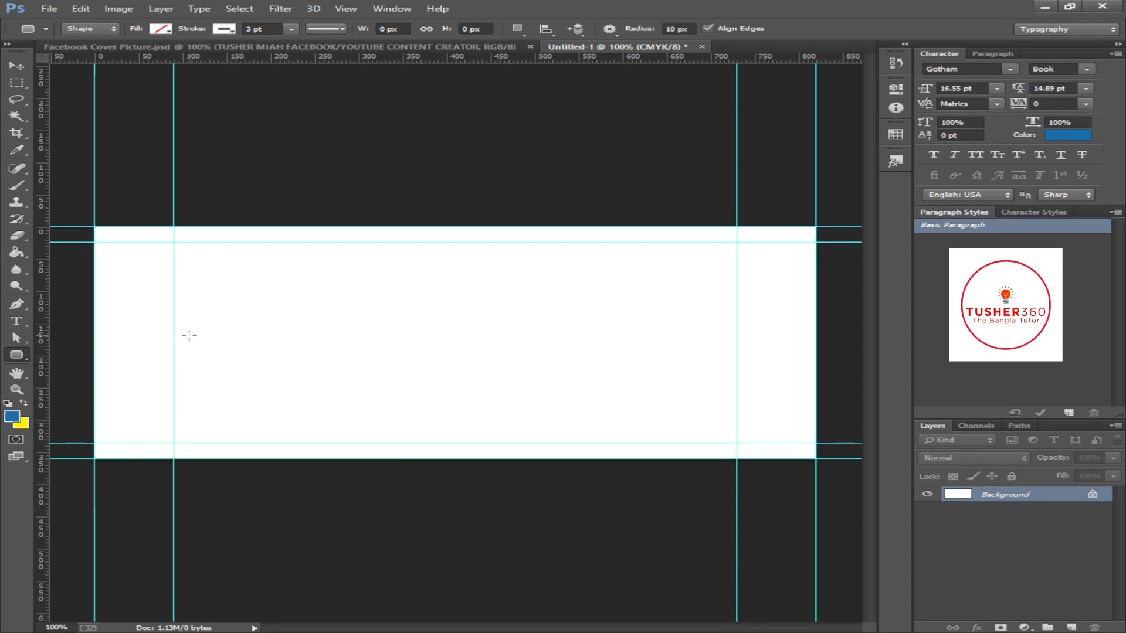
{"action": "left_click_drag", "start_coordinate": [196, 323], "coordinate": [384, 438]}
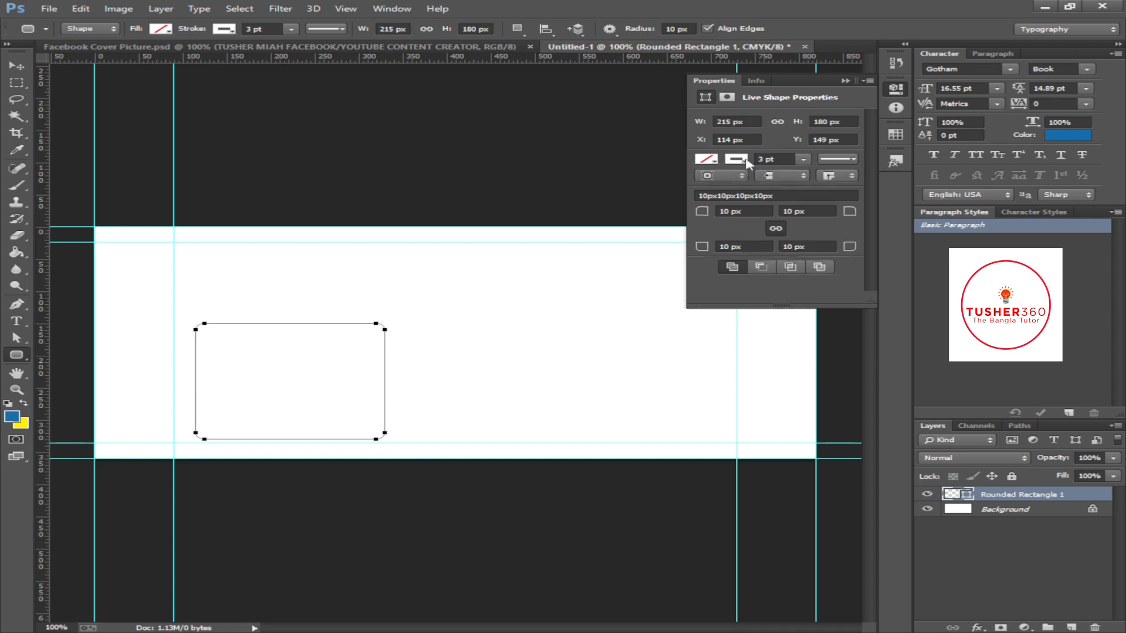
- Remove the rounded rectangle's stroke and give it a solid blue fill
{"action": "left_click", "coordinate": [746, 162]}
{"action": "left_click", "coordinate": [717, 186]}
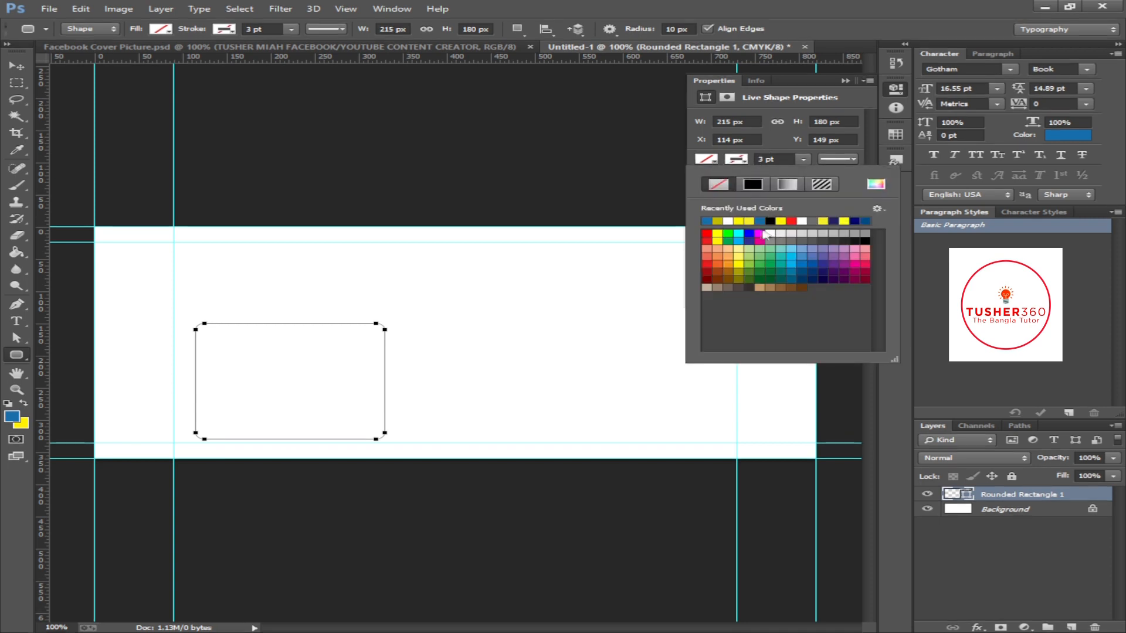
{"action": "left_click", "coordinate": [763, 221]}
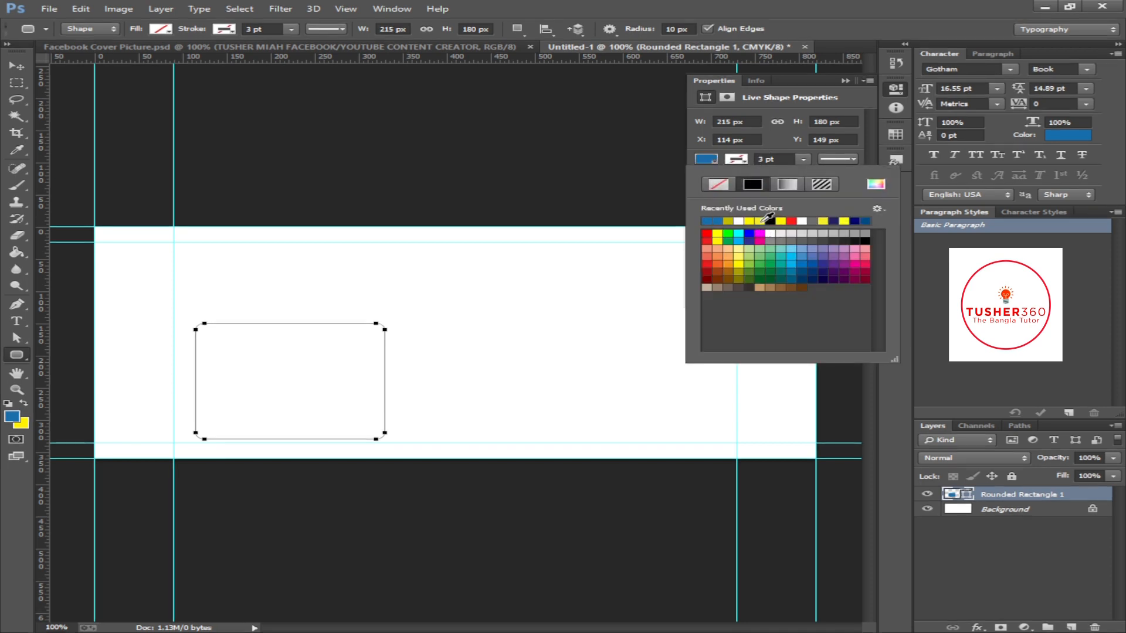
{"action": "left_click", "coordinate": [844, 82]}
{"action": "left_click", "coordinate": [845, 82]}
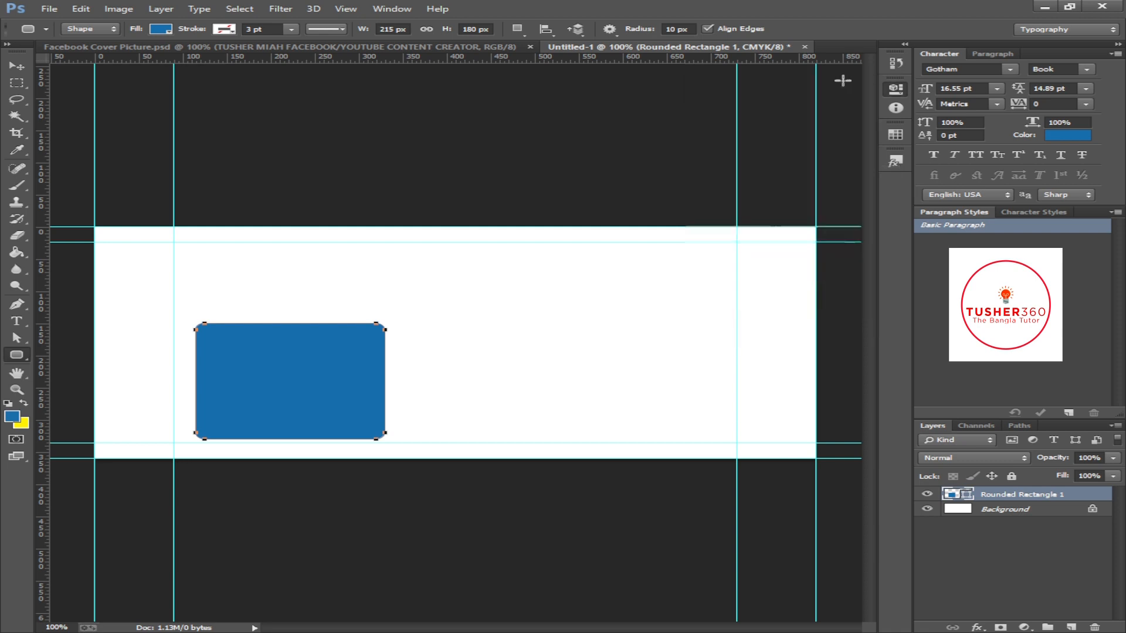
- Scale the rounded rectangle to about 238%, rotate it about 30°, and position it running off the canvas's lower-left corner
{"action": "left_click", "coordinate": [17, 66]}
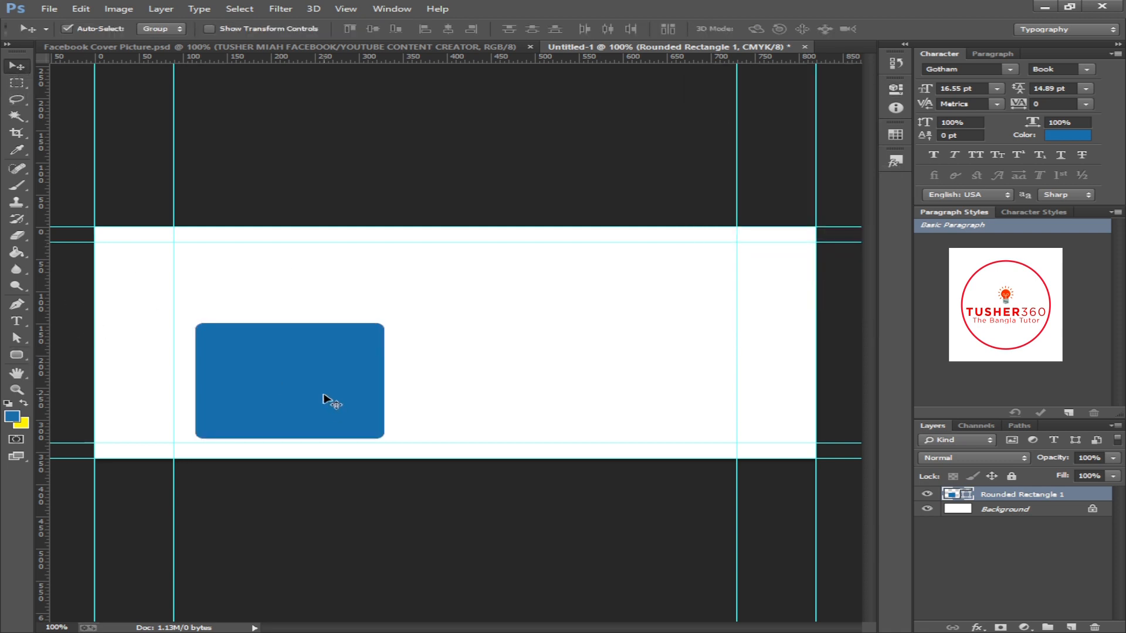
{"action": "key", "text": "ctrl+t"}
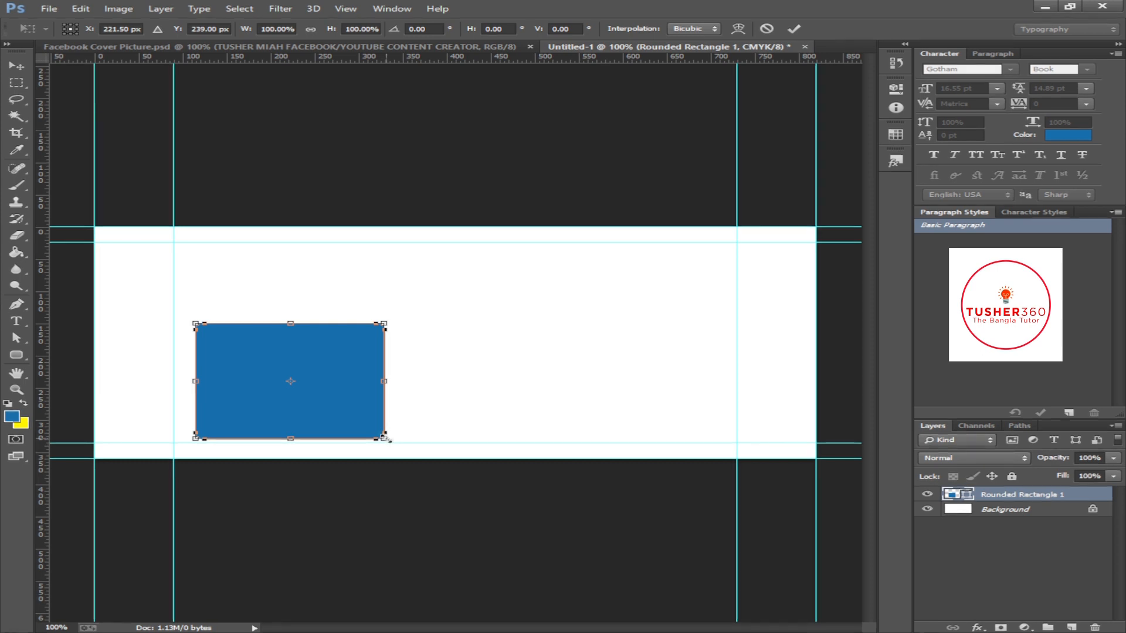
{"action": "left_click_drag", "start_coordinate": [389, 442], "coordinate": [383, 524]}
{"action": "left_click_drag", "start_coordinate": [516, 496], "coordinate": [529, 511]}
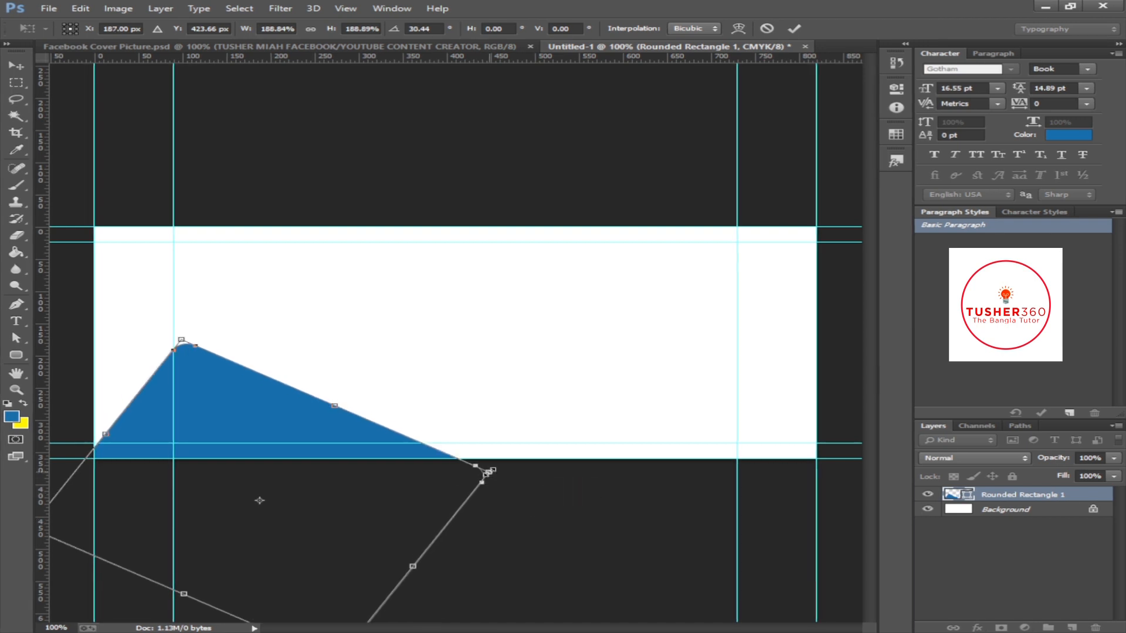
{"action": "left_click_drag", "start_coordinate": [488, 472], "coordinate": [548, 468]}
{"action": "left_click_drag", "start_coordinate": [404, 469], "coordinate": [432, 490]}
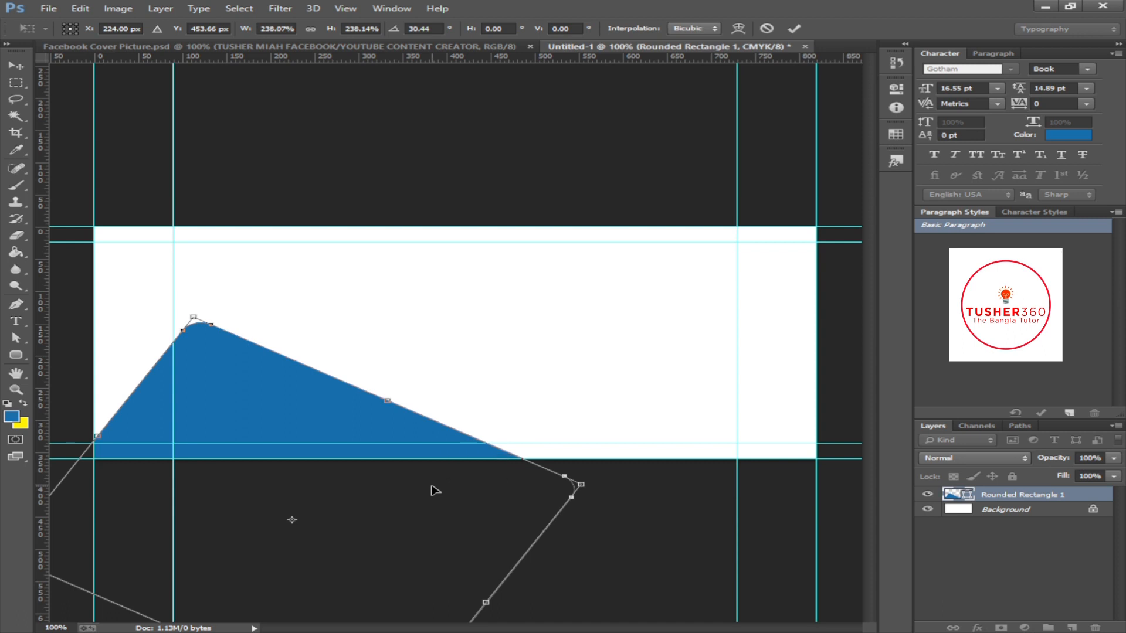
{"action": "key", "text": "Return"}
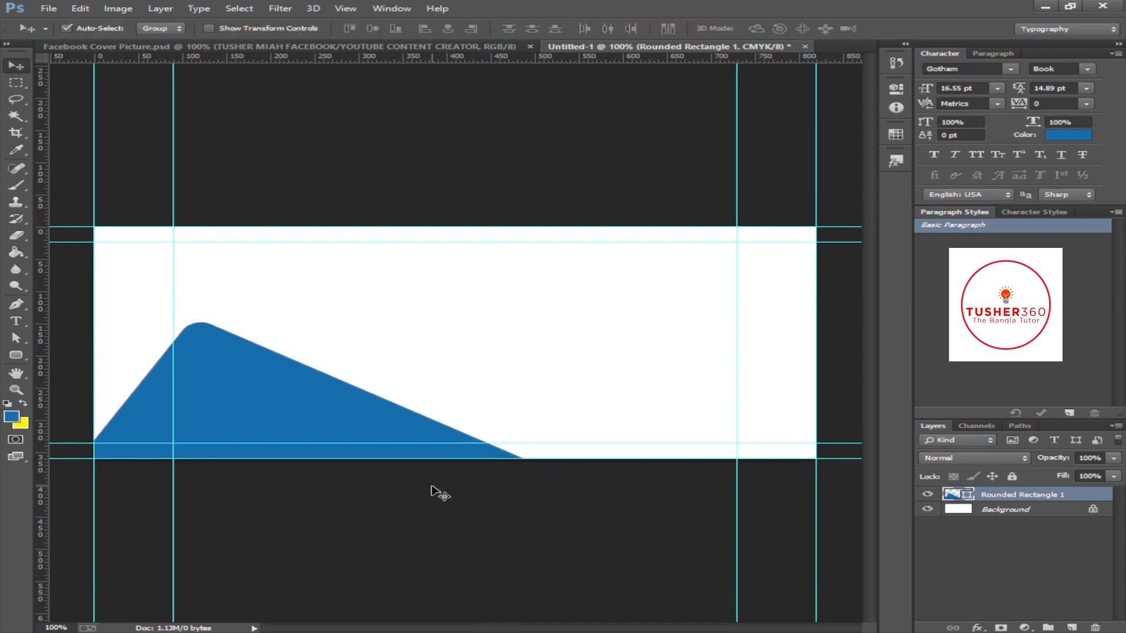
- Change the rounded rectangle's fill colour to #1c1929
{"action": "double_click", "coordinate": [965, 492]}
{"action": "left_click", "coordinate": [858, 605]}
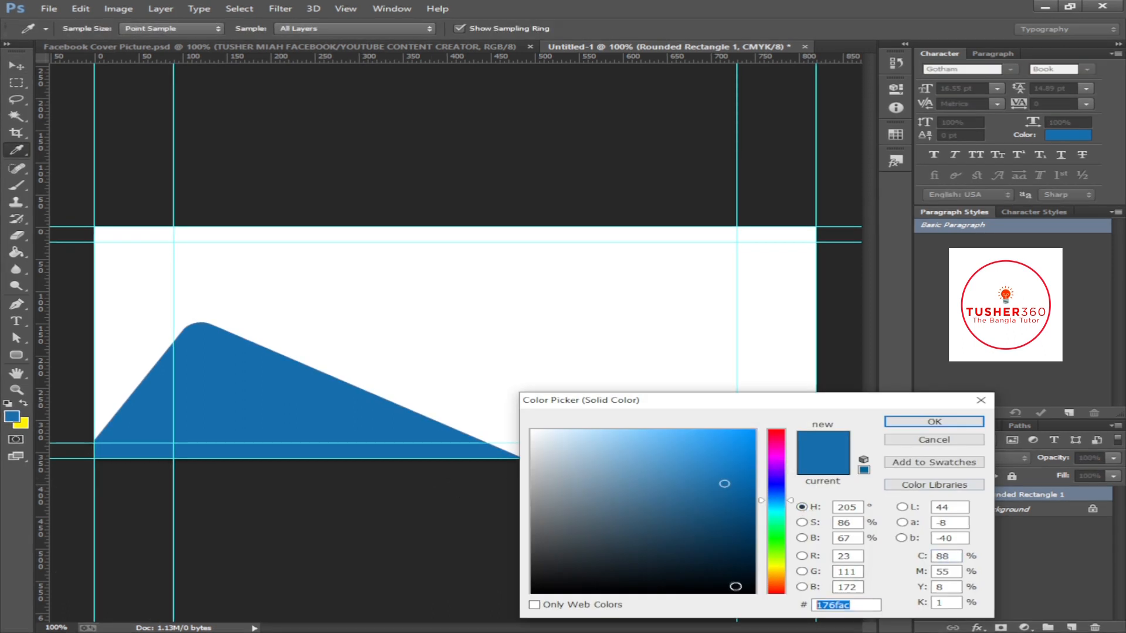
{"action": "type", "text": "1"}
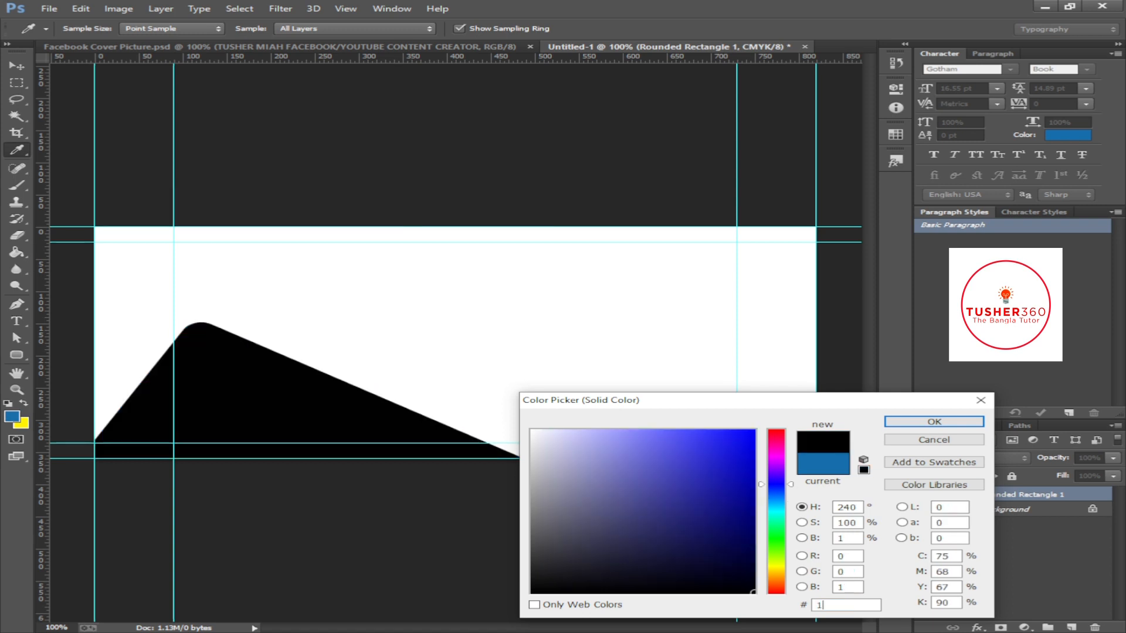
{"action": "type", "text": "c1929"}
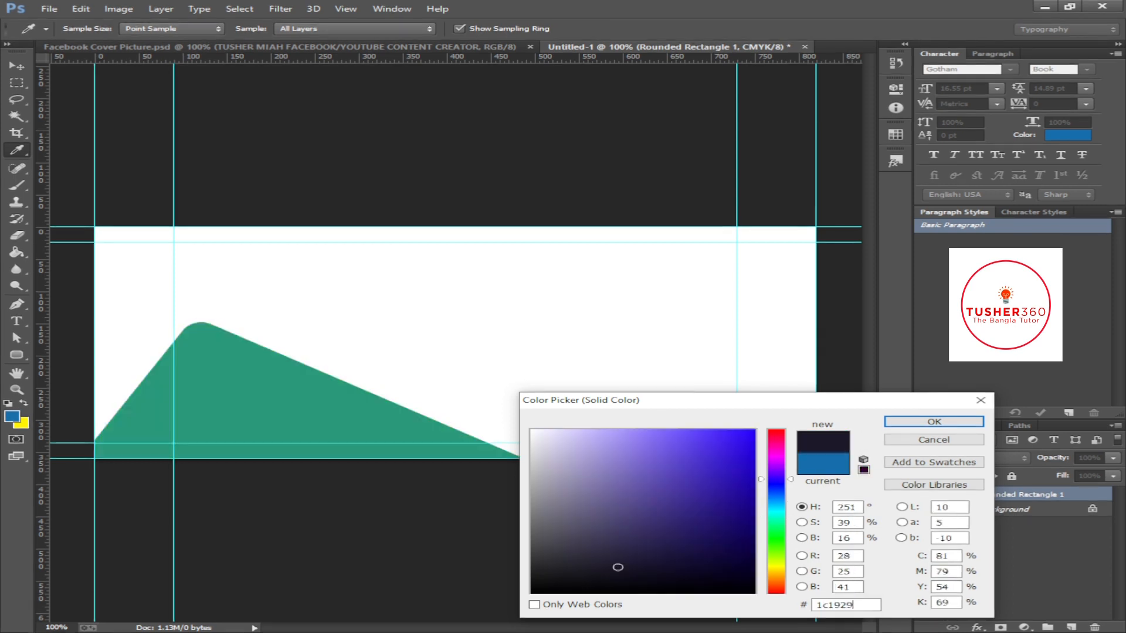
{"action": "left_click", "coordinate": [934, 423]}
{"action": "key", "text": "v"}
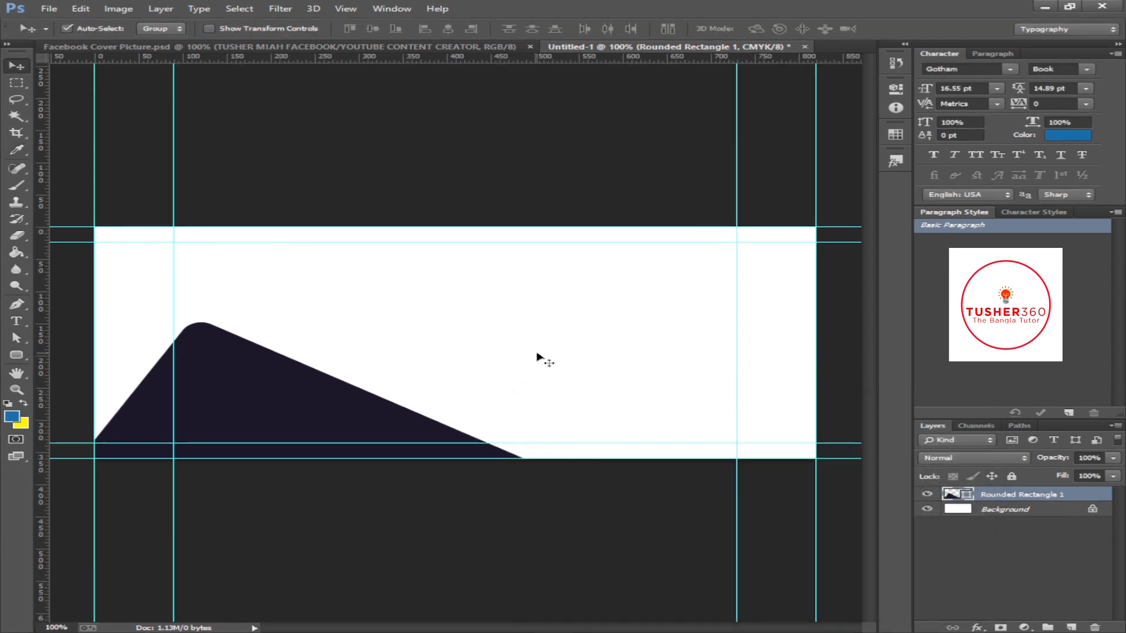
- Duplicate the dark rounded rectangle and place the copy across the canvas's upper-right corner
{"action": "left_click_drag", "start_coordinate": [251, 395], "coordinate": [878, 144]}
{"action": "left_click_drag", "start_coordinate": [302, 401], "coordinate": [847, 228]}
{"action": "left_click_drag", "start_coordinate": [701, 306], "coordinate": [767, 229]}
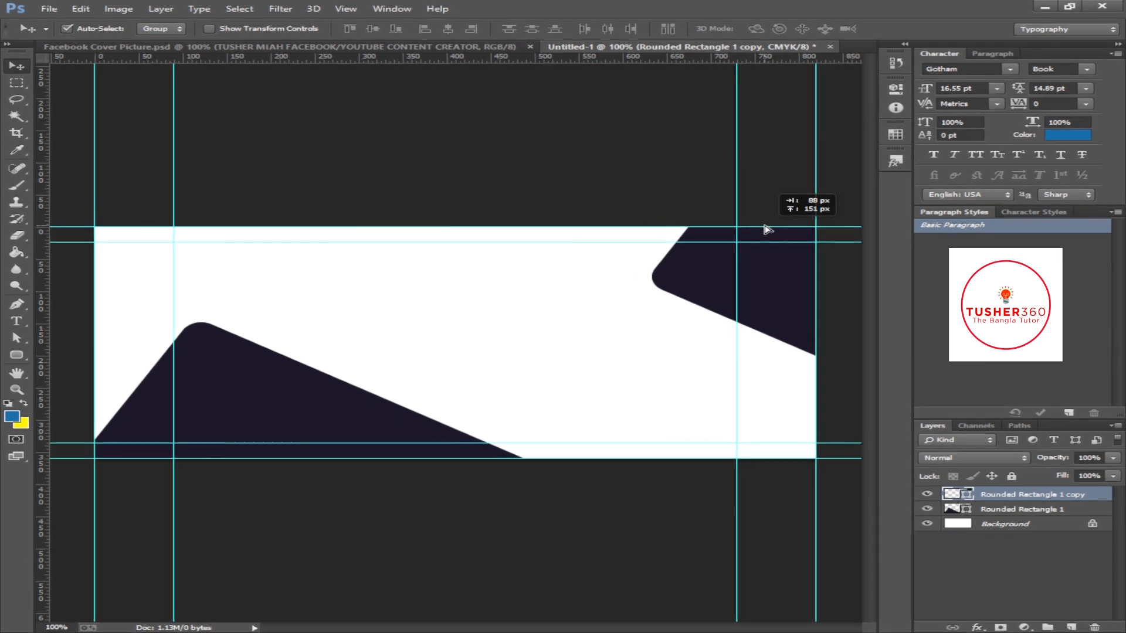
- Rotate the upper-right rounded rectangle copy slightly and nudge it into place over the corner
{"action": "key", "text": "ctrl+t"}
{"action": "left_click_drag", "start_coordinate": [596, 271], "coordinate": [585, 289]}
{"action": "left_click_drag", "start_coordinate": [715, 284], "coordinate": [718, 273]}
{"action": "key", "text": "Return"}
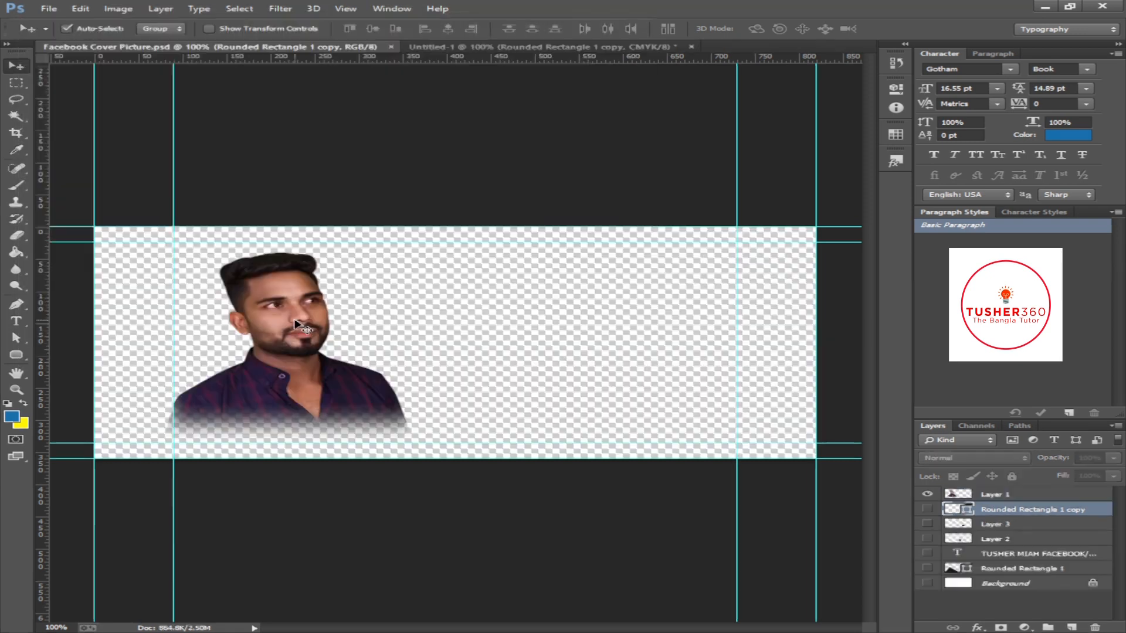
- Copy the portrait from Facebook Cover Picture.psd into Untitled-1, scale it to about 108%, and place it over the lower-left shape
{"action": "left_click_drag", "start_coordinate": [292, 321], "coordinate": [292, 347]}
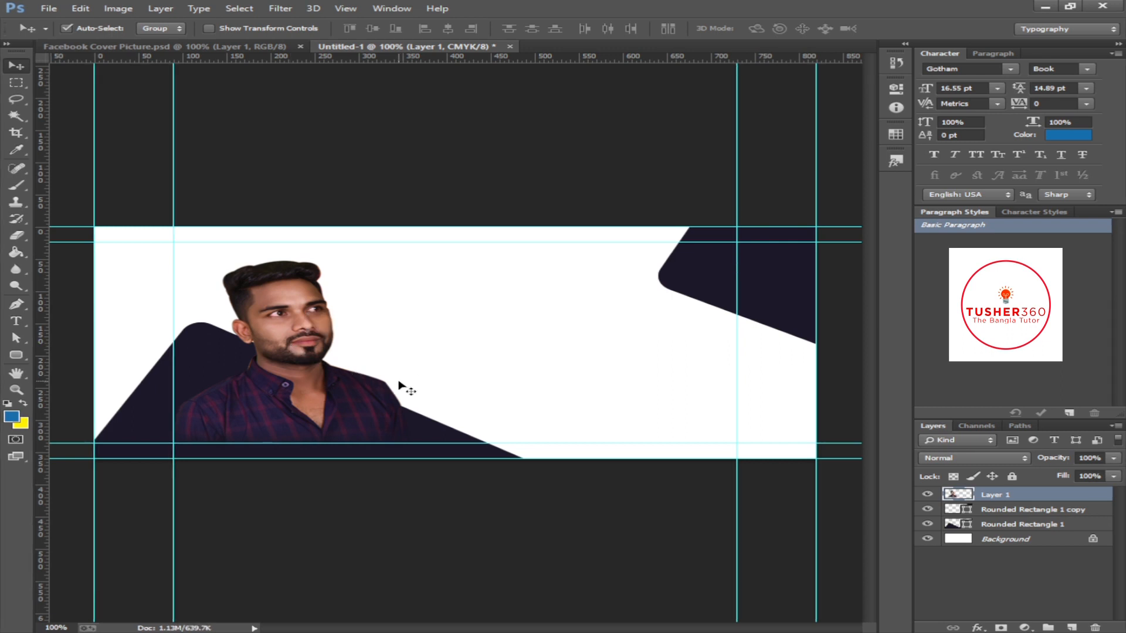
{"action": "key", "text": "ctrl+t"}
{"action": "left_click_drag", "start_coordinate": [418, 451], "coordinate": [426, 457]}
{"action": "mouse_move", "coordinate": [345, 423]}
{"action": "left_mouse_down"}
{"action": "mouse_move", "coordinate": [358, 414]}
{"action": "mouse_move", "coordinate": [346, 414]}
{"action": "left_mouse_up"}
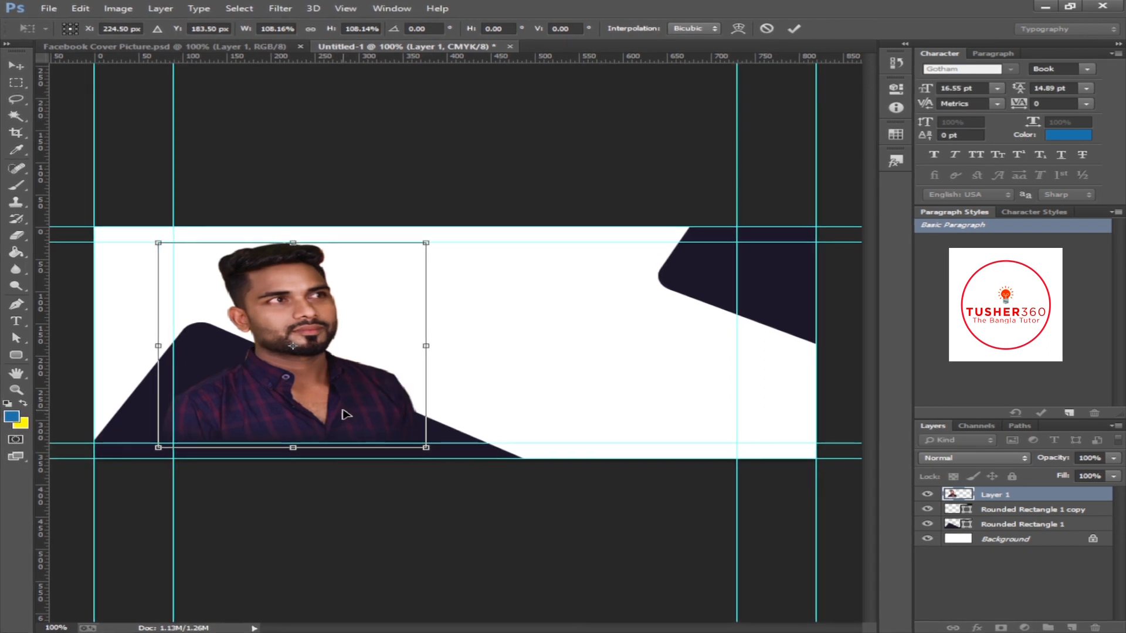
{"action": "key", "text": "Return"}
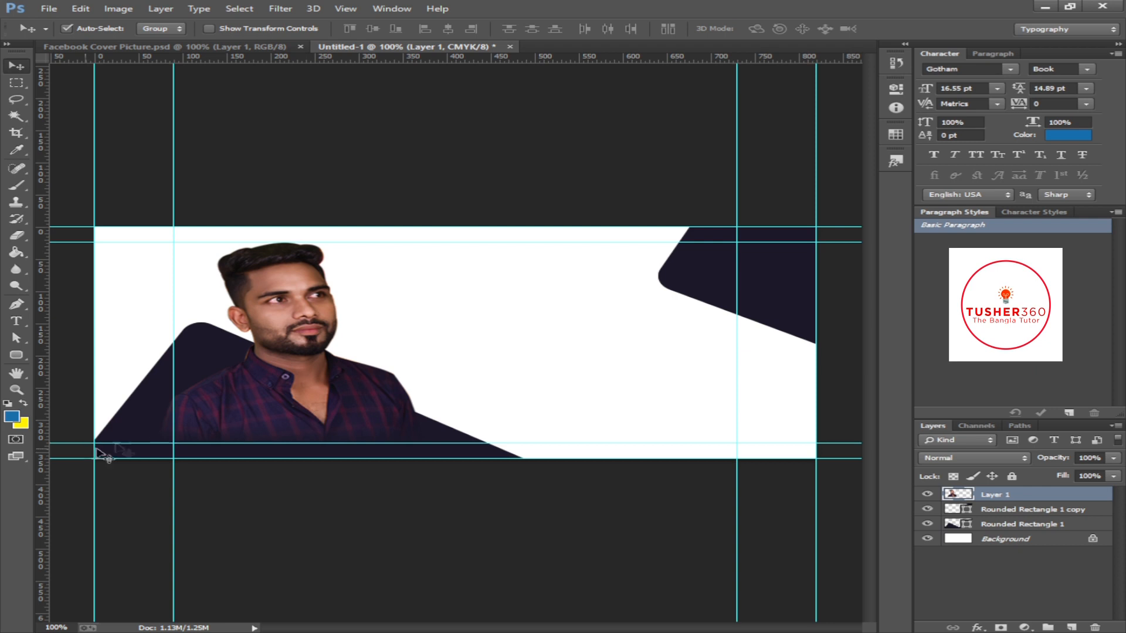
- Rotate the lower-left dark rounded rectangle by about 0.87°, lower it slightly and narrow it from its outer side
{"action": "left_click", "coordinate": [118, 437]}
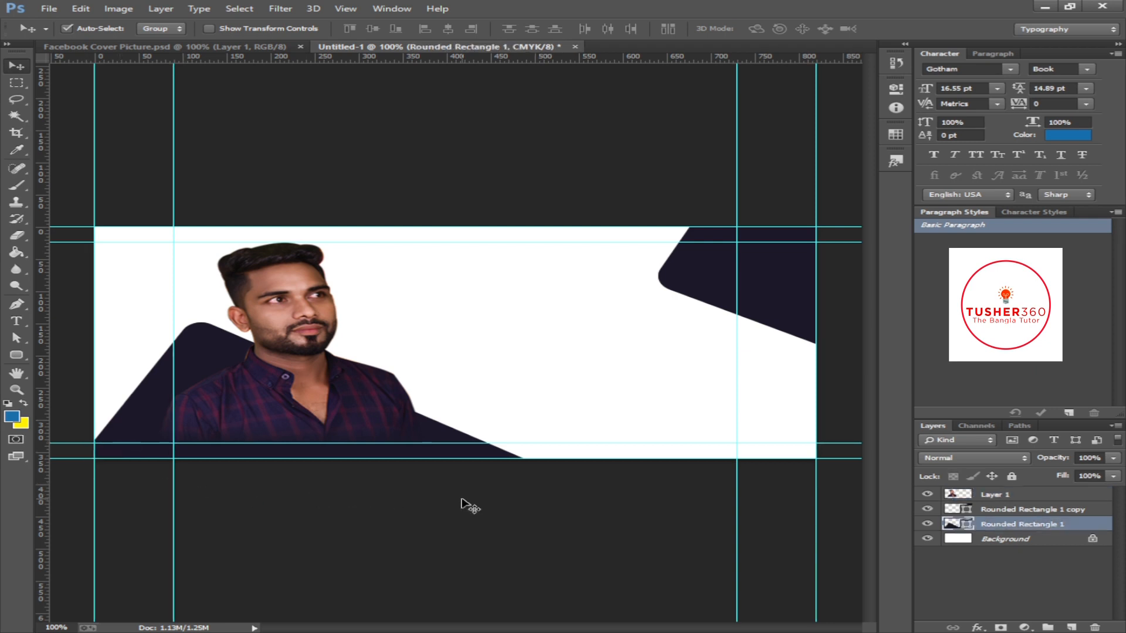
{"action": "key", "text": "ctrl+t"}
{"action": "left_click_drag", "start_coordinate": [576, 313], "coordinate": [579, 317]}
{"action": "left_click_drag", "start_coordinate": [435, 465], "coordinate": [435, 472]}
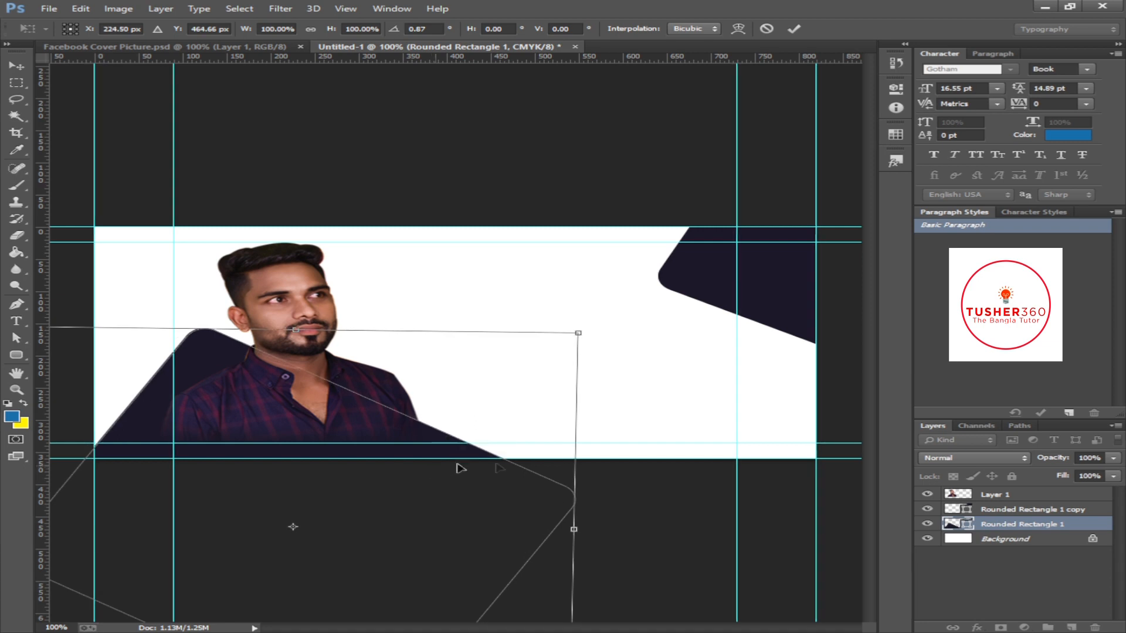
{"action": "left_click_drag", "start_coordinate": [575, 528], "coordinate": [553, 521]}
{"action": "key", "text": "Return"}
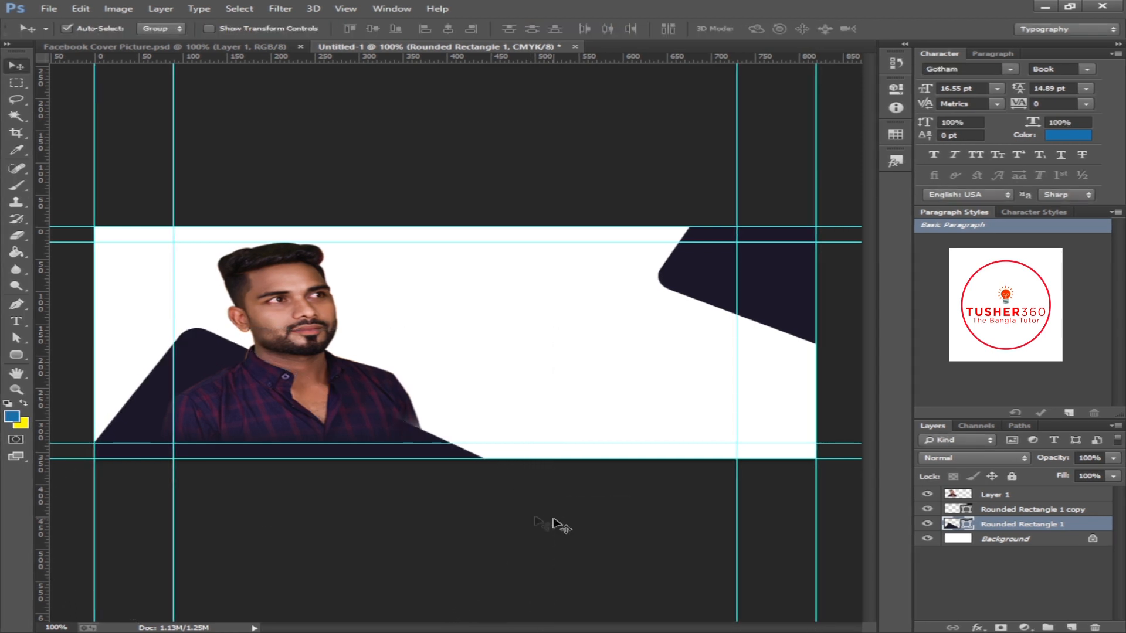
- Nudge the portrait layer slightly left and down over the lower-left dark shape
{"action": "left_click", "coordinate": [320, 406]}
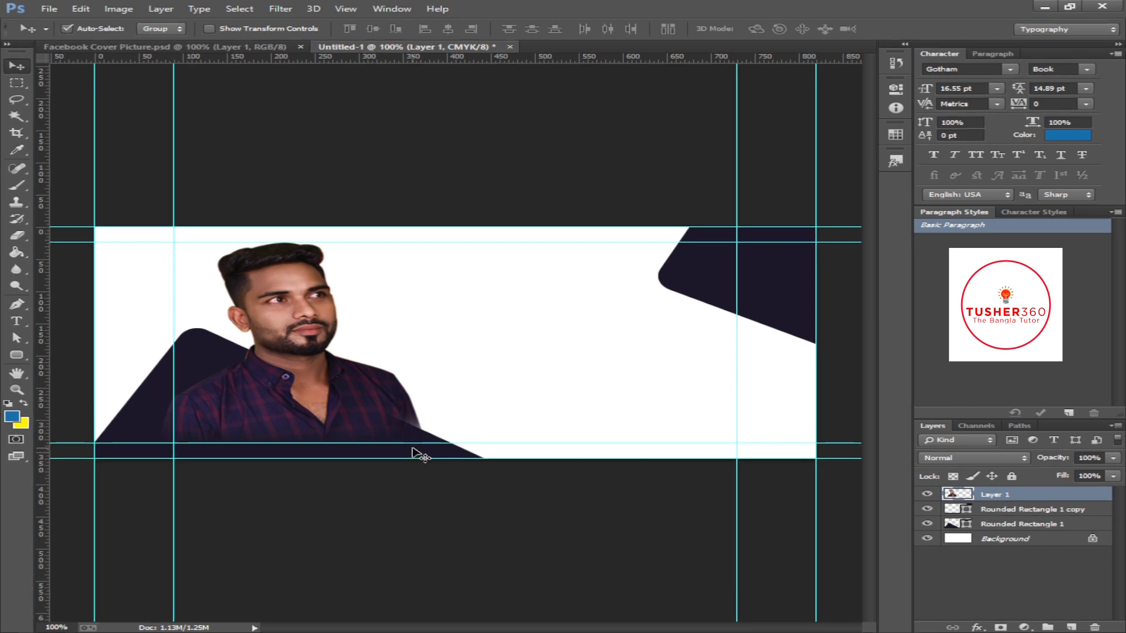
{"action": "key", "text": "ctrl+t"}
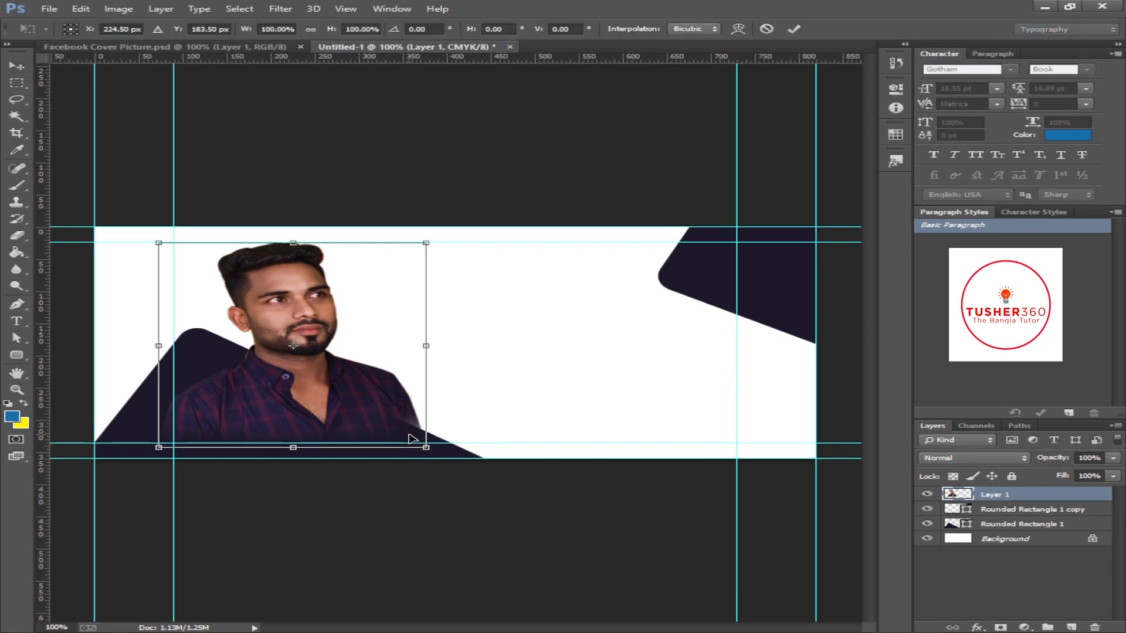
{"action": "key", "text": "Left"}
{"action": "key", "text": "Left"}
{"action": "key", "text": "Down"}
{"action": "key", "text": "Down"}
{"action": "key", "text": "Down"}
{"action": "key", "text": "Down"}
{"action": "key", "text": "Down"}
{"action": "key", "text": "Up"}
{"action": "key", "text": "Up"}
{"action": "key", "text": "Up"}
{"action": "key", "text": "Up"}
{"action": "key", "text": "Return"}
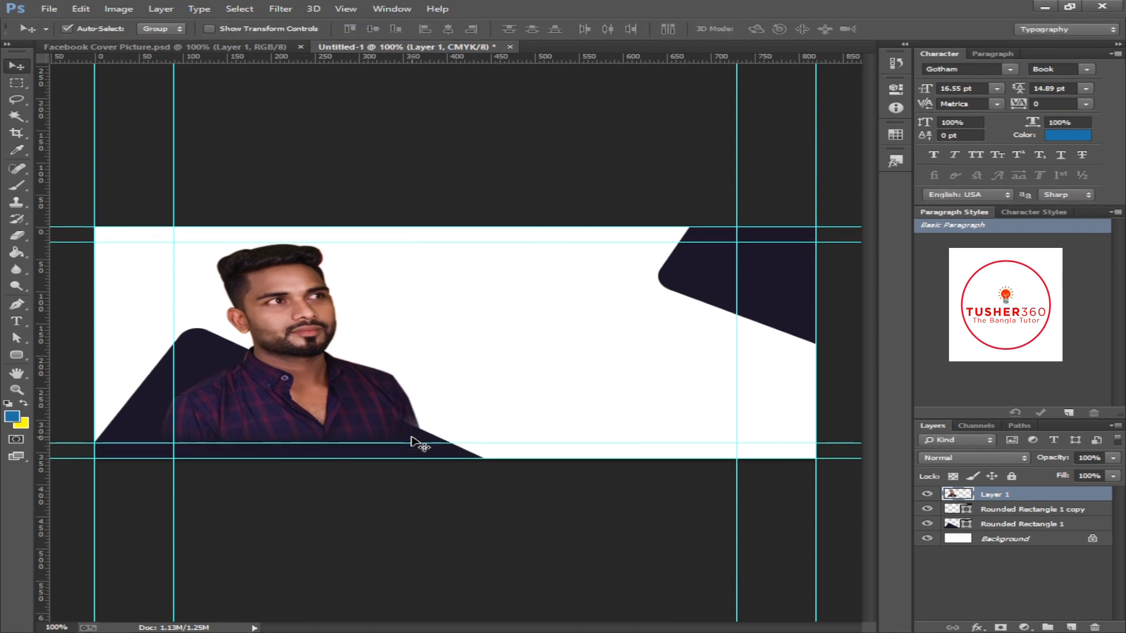
- Stretch the lower-left rounded rectangle upward to about 102% of its height
{"action": "left_click", "coordinate": [178, 361]}
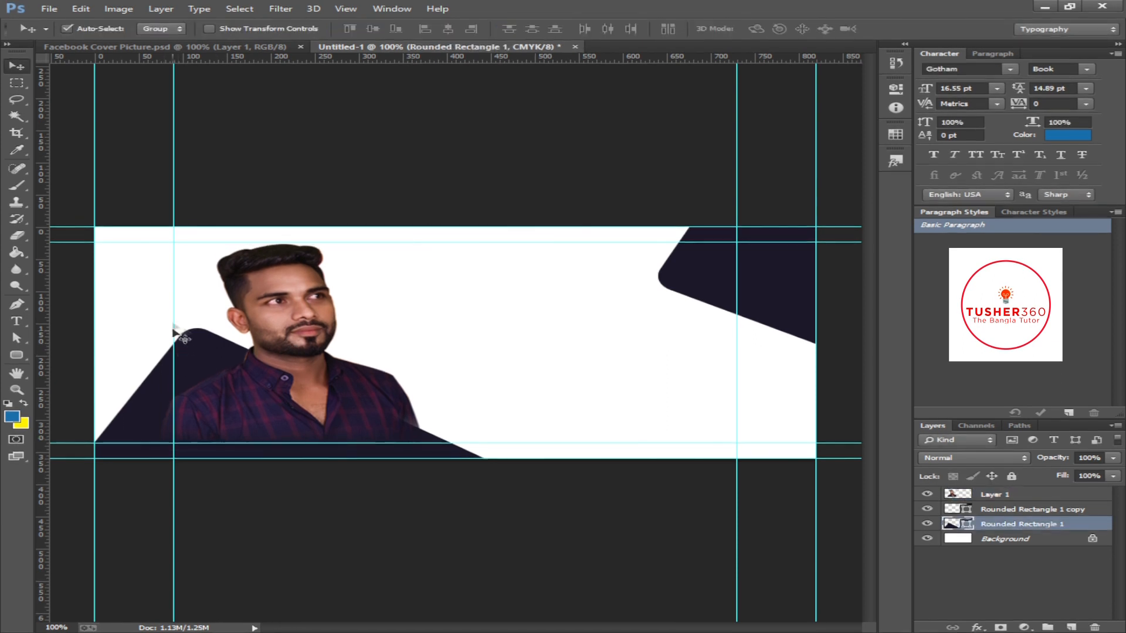
{"action": "key", "text": "ctrl+t"}
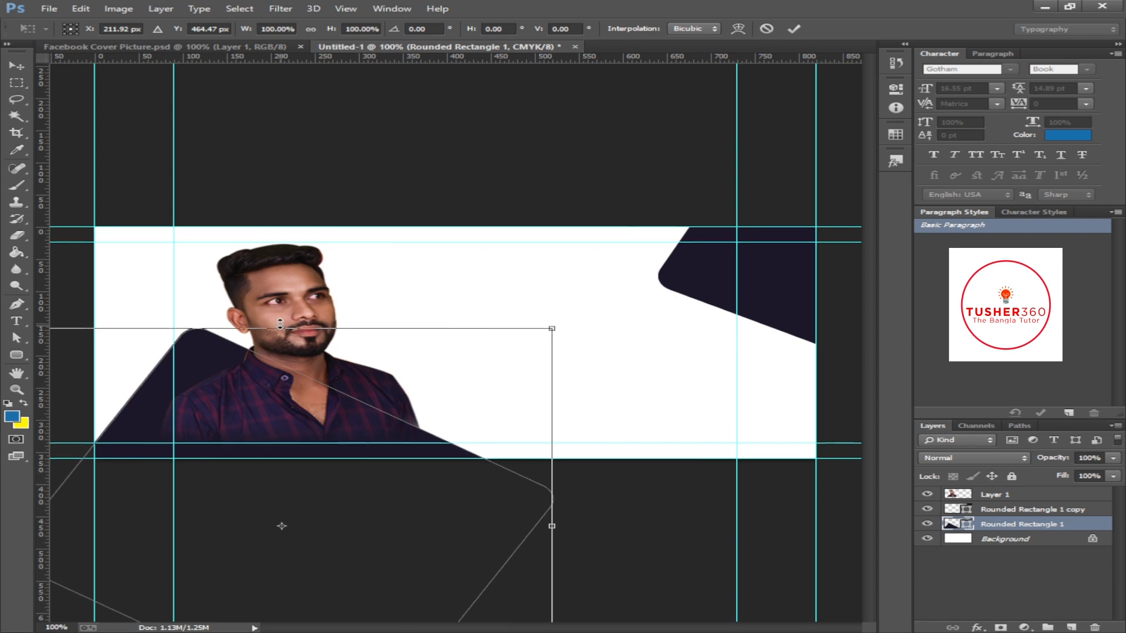
{"action": "left_click_drag", "start_coordinate": [282, 326], "coordinate": [280, 322]}
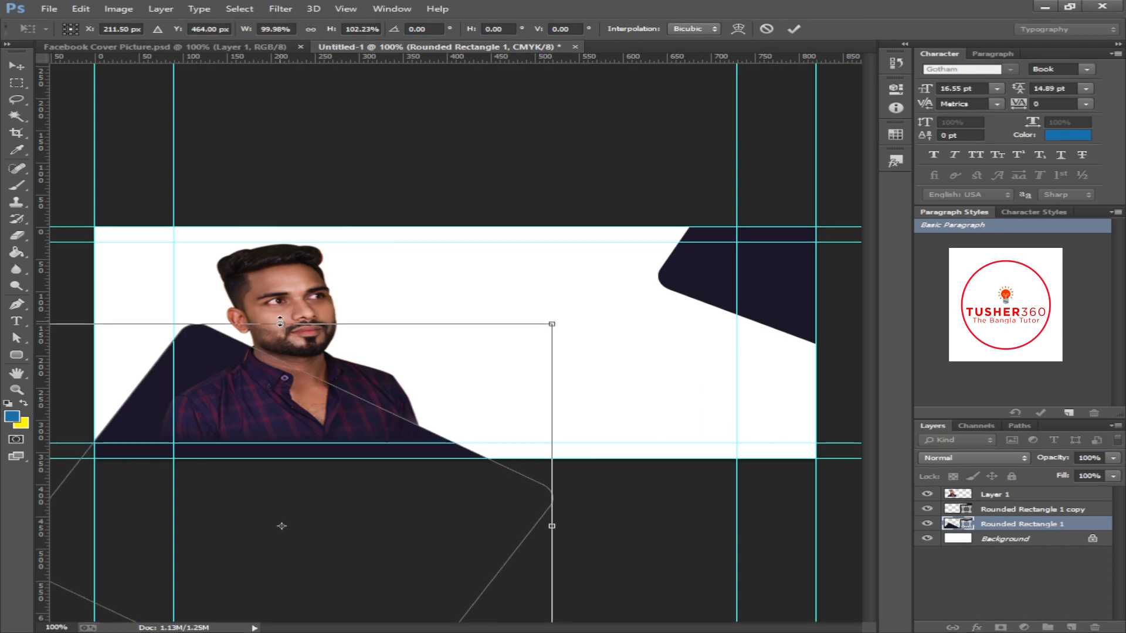
{"action": "key", "text": "Return"}
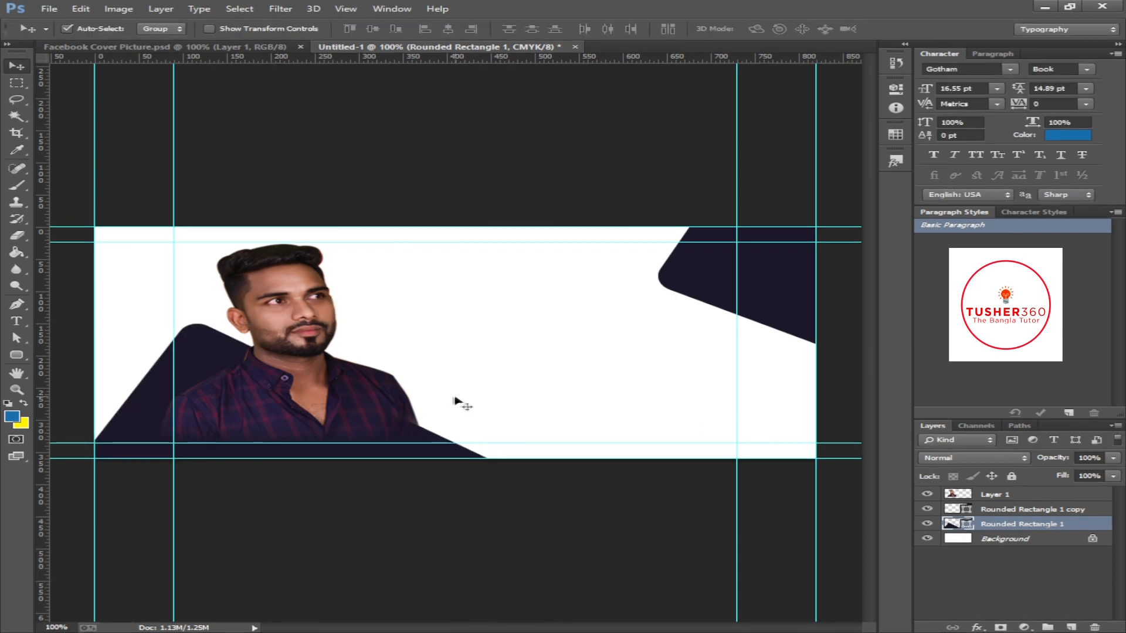
- Nudge the portrait layer slightly further to the left
{"action": "left_click", "coordinate": [325, 409]}
{"action": "key", "text": "Left"}
{"action": "key", "text": "Left"}
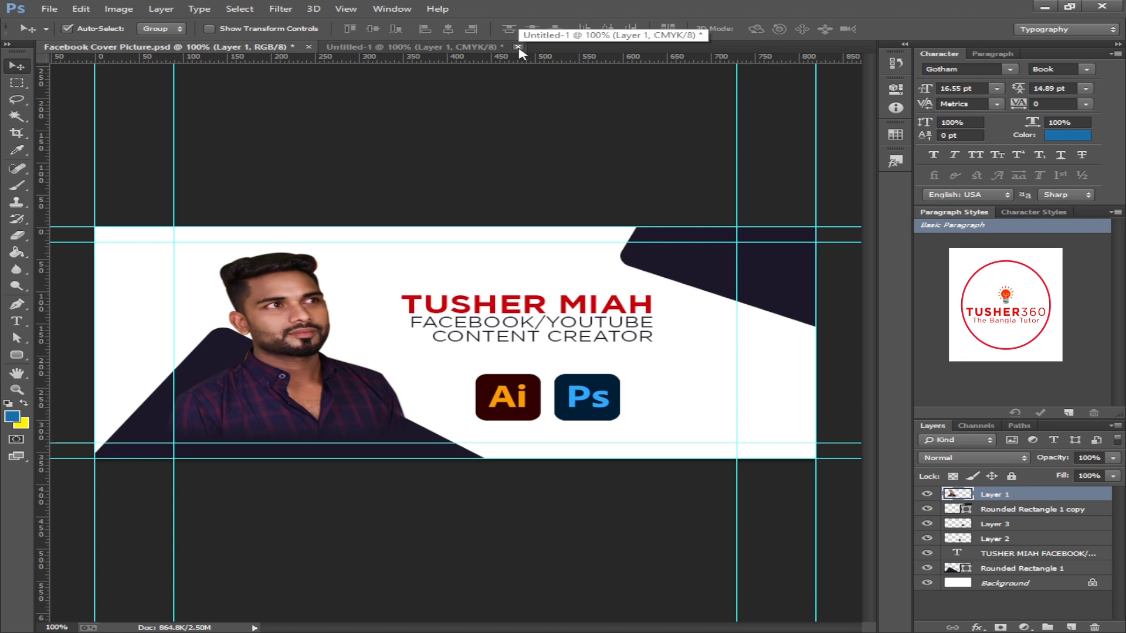
- Close the Untitled-1 document and select the Ps logo in Facebook Cover Picture.psd
{"action": "left_click", "coordinate": [517, 47]}
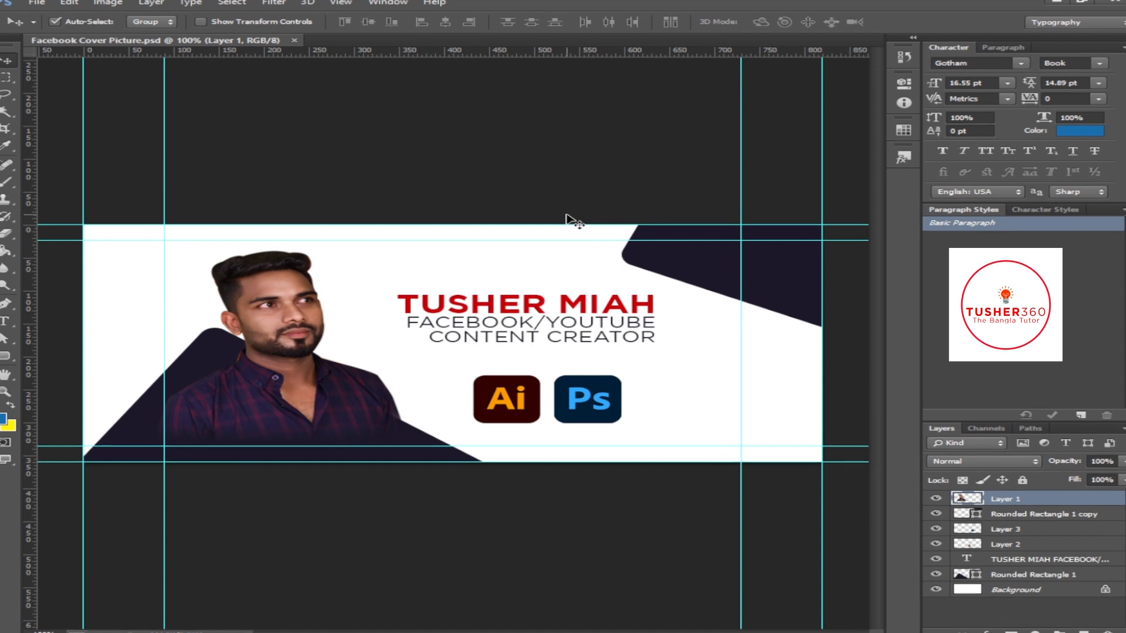
{"action": "key", "text": "ctrl+plus"}
{"action": "key", "text": "ctrl+minus"}
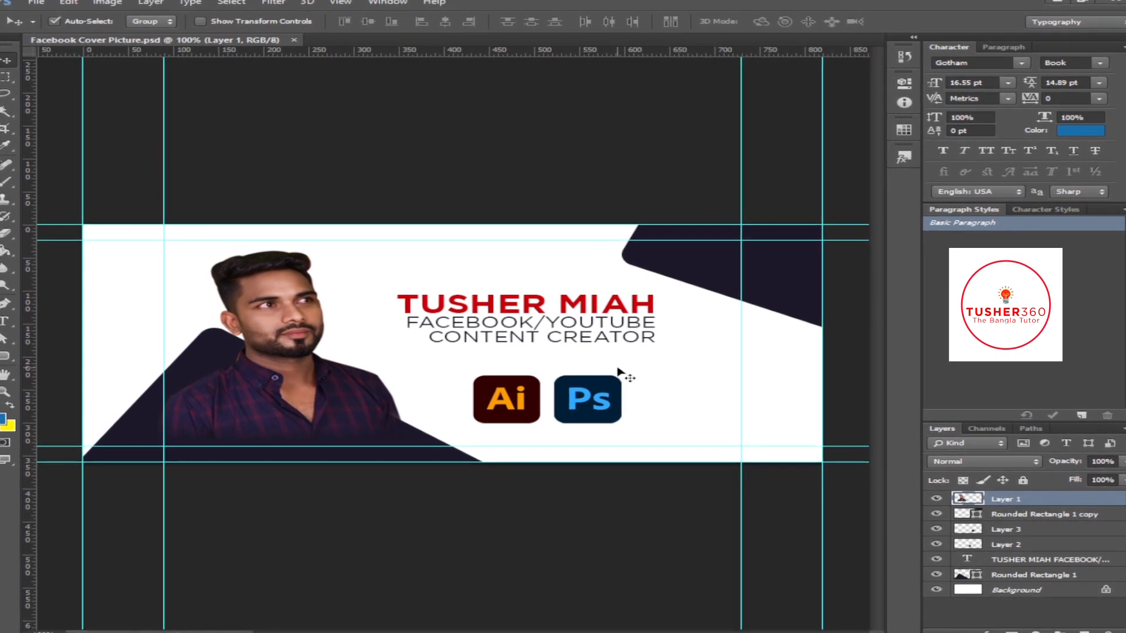
{"action": "left_click", "coordinate": [522, 391]}
{"action": "left_click", "coordinate": [586, 398]}
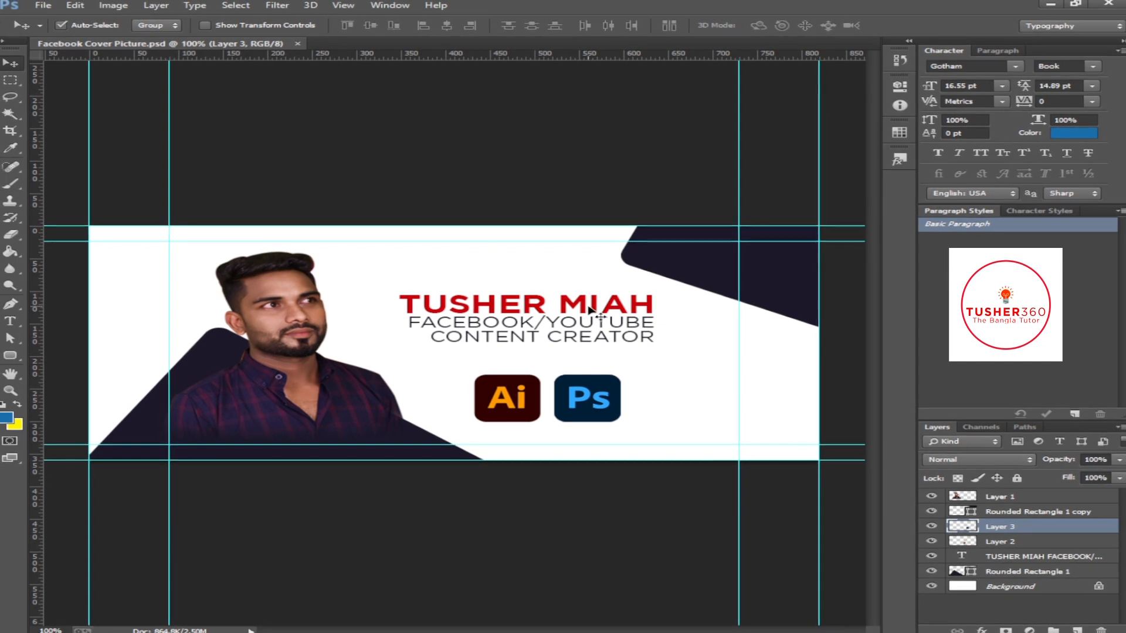
- Move the headline text block slightly left and delete its FACEBOOK/YOUTUBE CONTENT CREATOR lines
{"action": "left_click_drag", "start_coordinate": [583, 308], "coordinate": [564, 307]}
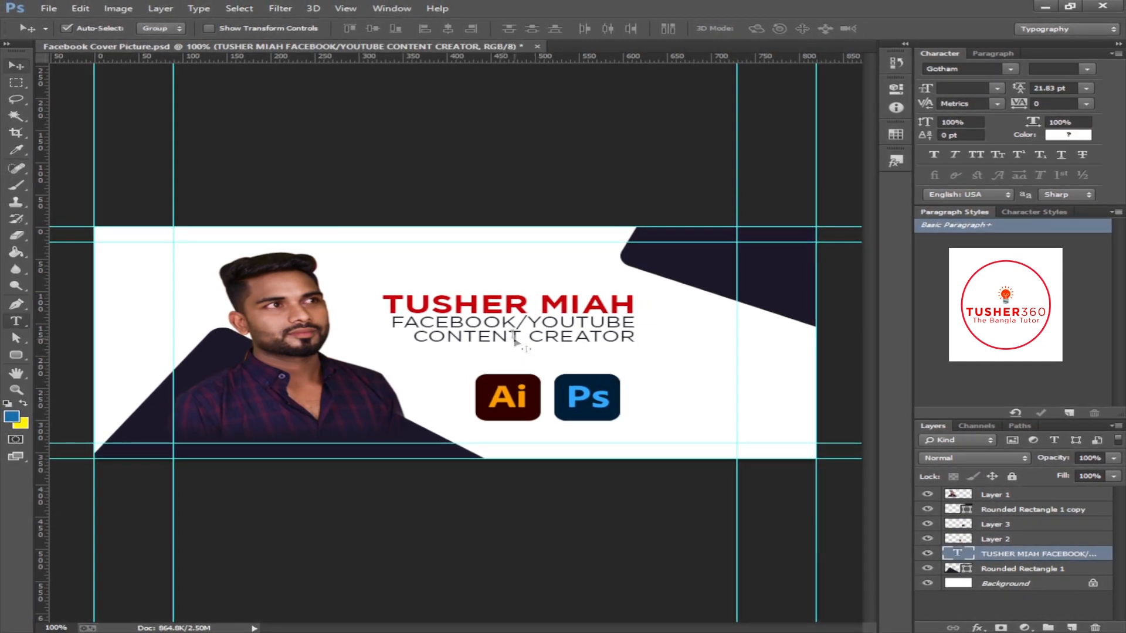
{"action": "key", "text": "t"}
{"action": "left_click_drag", "start_coordinate": [392, 322], "coordinate": [639, 328]}
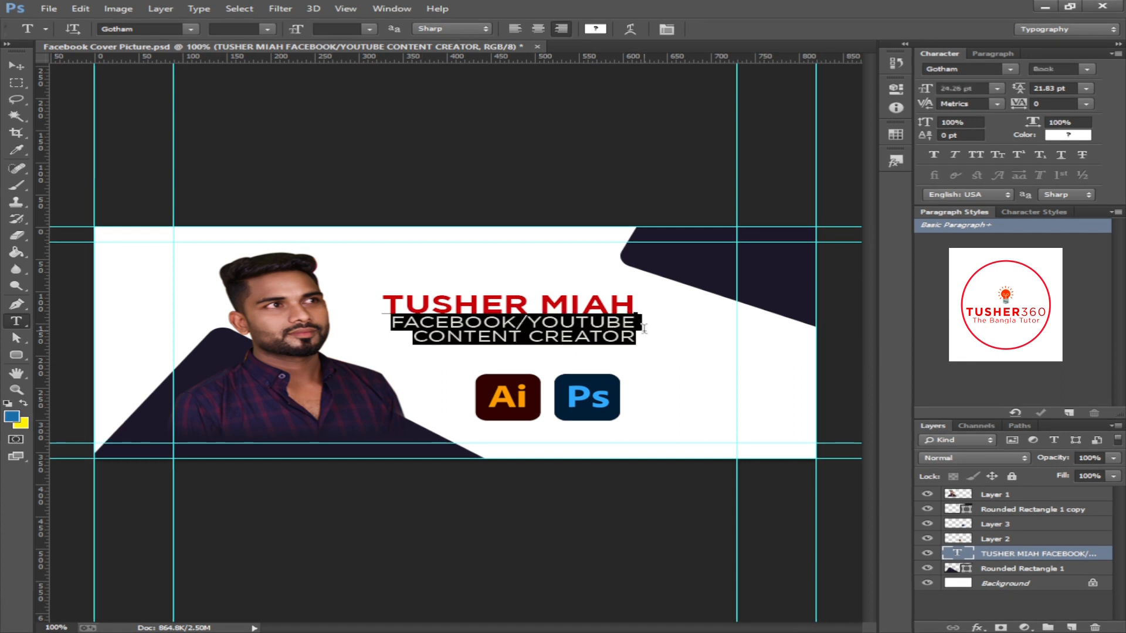
{"action": "key", "text": "BackSpace"}
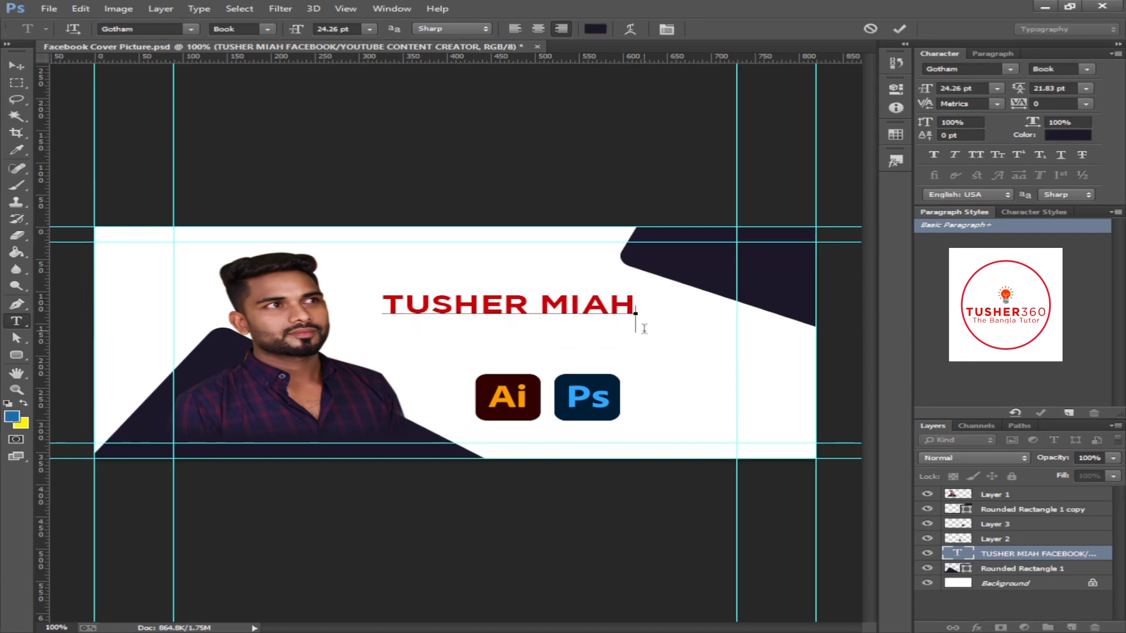
{"action": "key", "text": "BackSpace"}
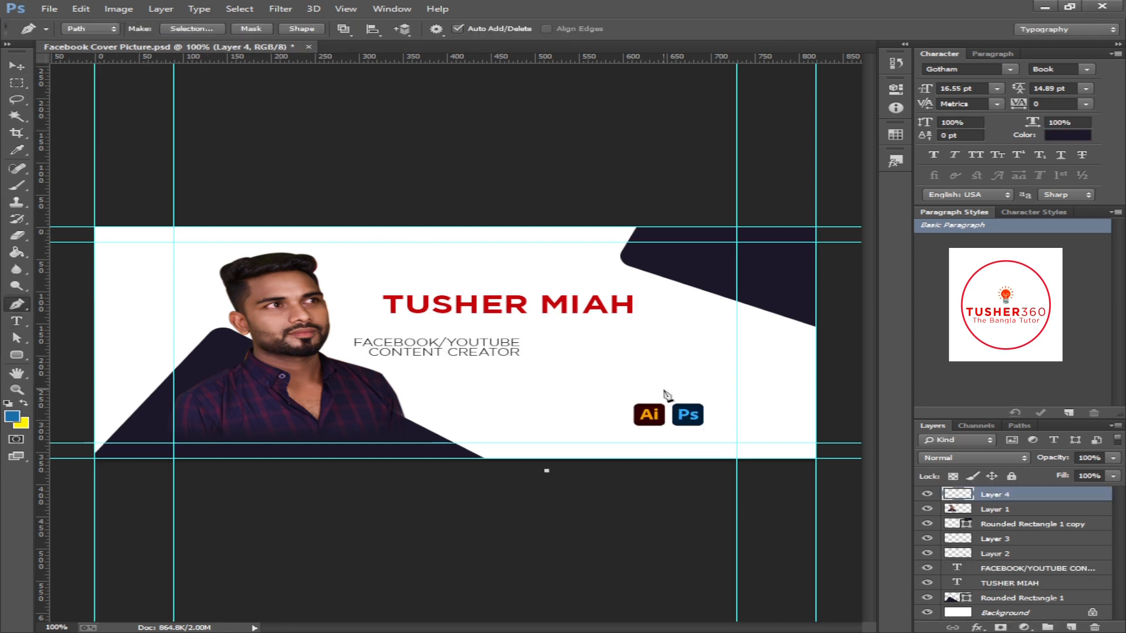
{"action": "left_click_drag", "start_coordinate": [663, 389], "coordinate": [702, 371]}
{"action": "left_click_drag", "start_coordinate": [791, 348], "coordinate": [856, 357]}
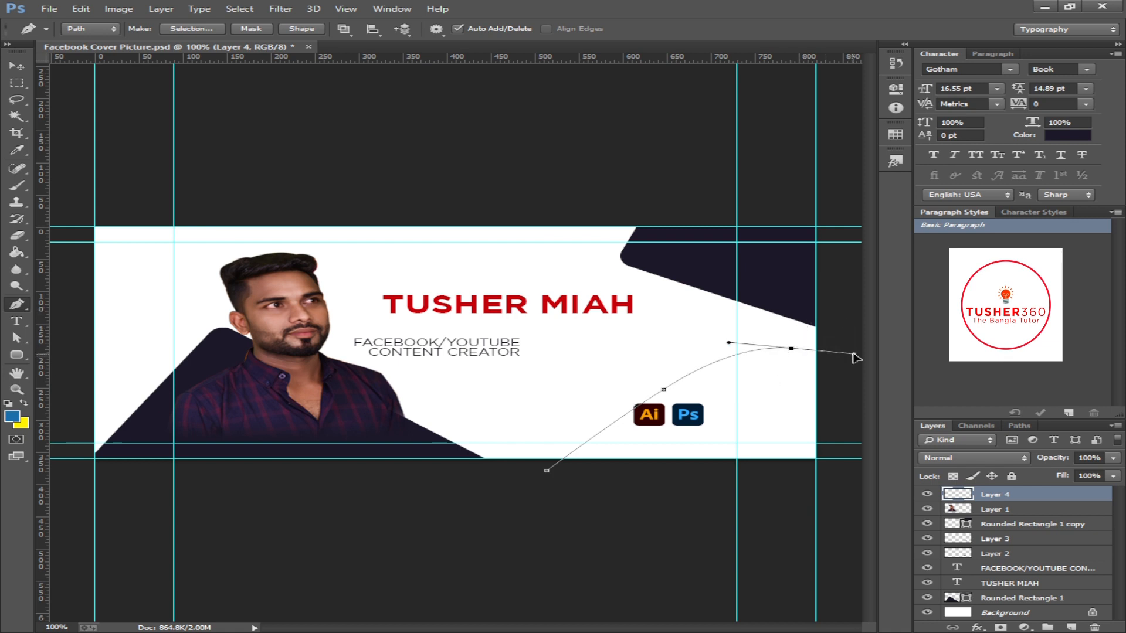
{"action": "key", "text": "ctrl+z"}
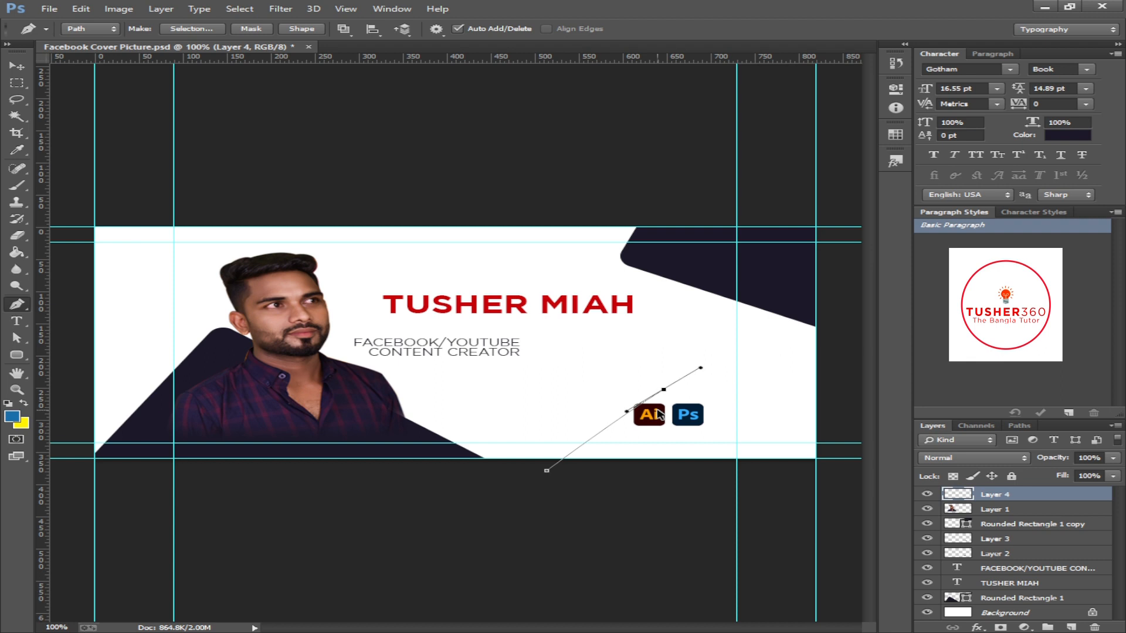
{"action": "key", "text": "ctrl+z"}
- Draw a closed wavy path around the canvas's lower-right corner on Layer 4 and convert it to a selection
{"action": "left_click_drag", "start_coordinate": [620, 402], "coordinate": [695, 393]}
{"action": "left_click_drag", "start_coordinate": [758, 363], "coordinate": [796, 319]}
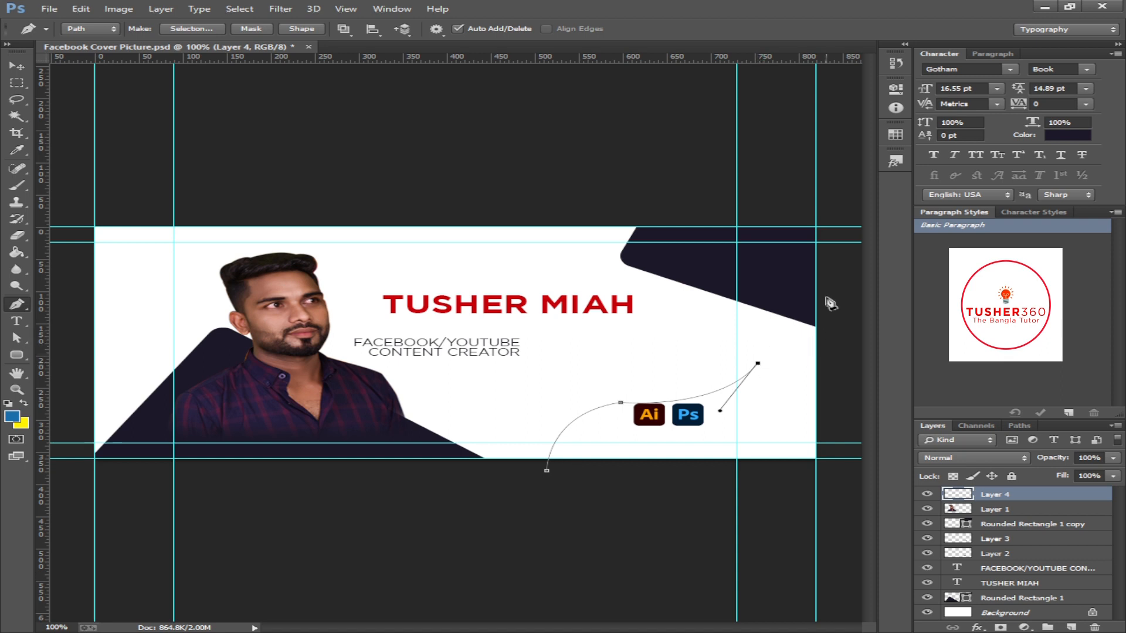
{"action": "left_click_drag", "start_coordinate": [833, 242], "coordinate": [832, 205]}
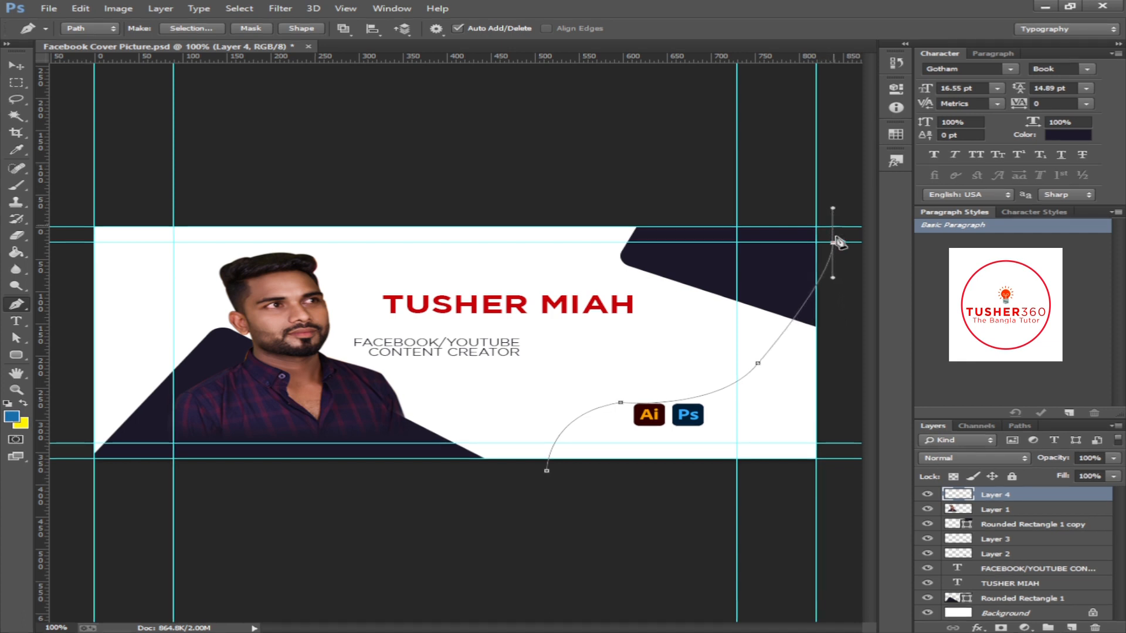
{"action": "key", "text": "ctrl+minus"}
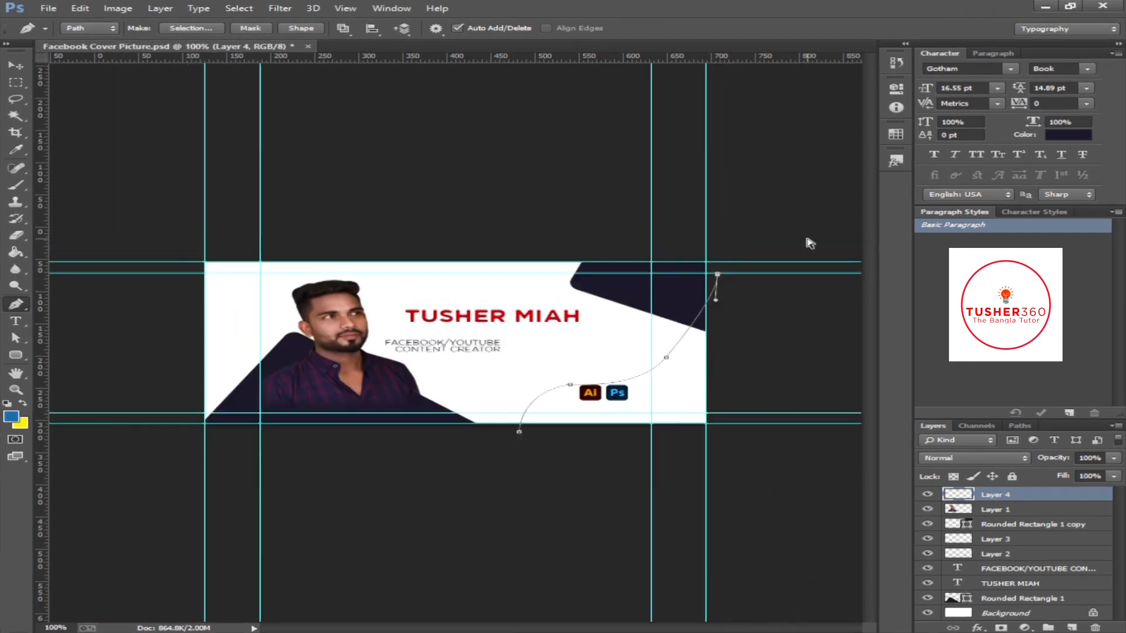
{"action": "left_click", "coordinate": [744, 440]}
{"action": "left_click_drag", "start_coordinate": [566, 483], "coordinate": [555, 463]}
{"action": "key", "text": "ctrl+Return"}
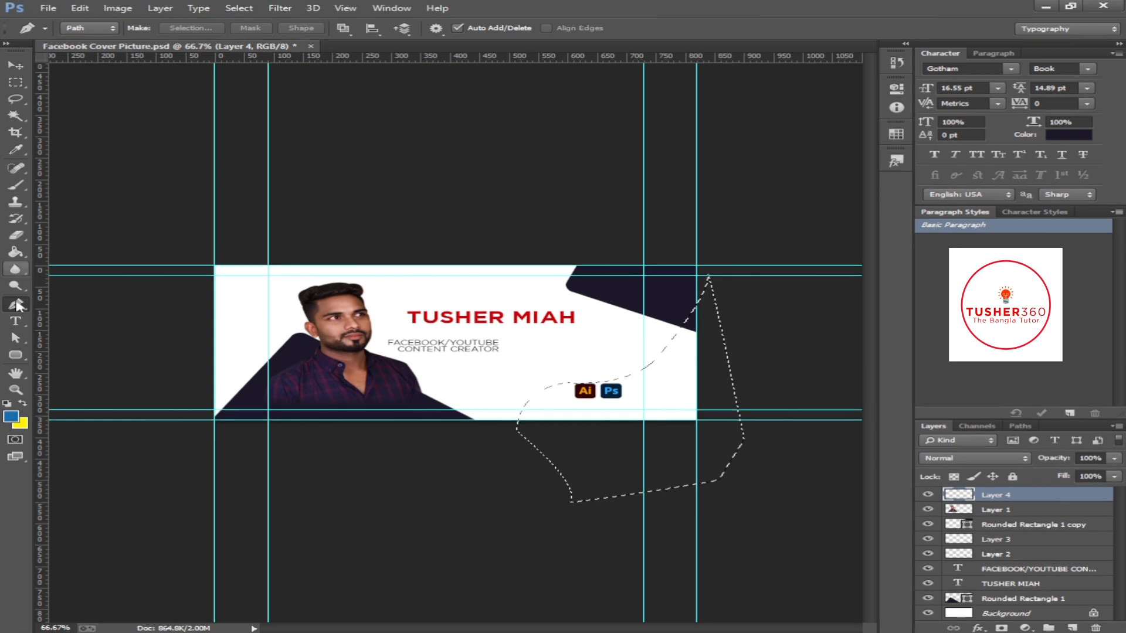
- Set the background colour to #824900, sampled from the Ai logo
{"action": "left_click", "coordinate": [26, 428]}
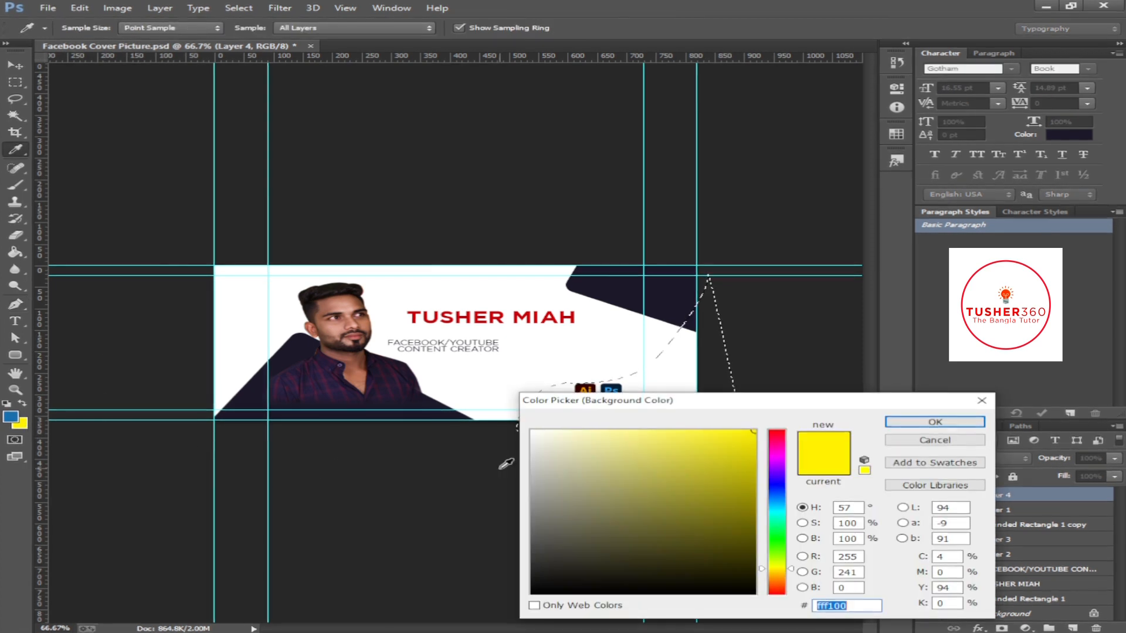
{"action": "left_click_drag", "start_coordinate": [573, 402], "coordinate": [569, 418]}
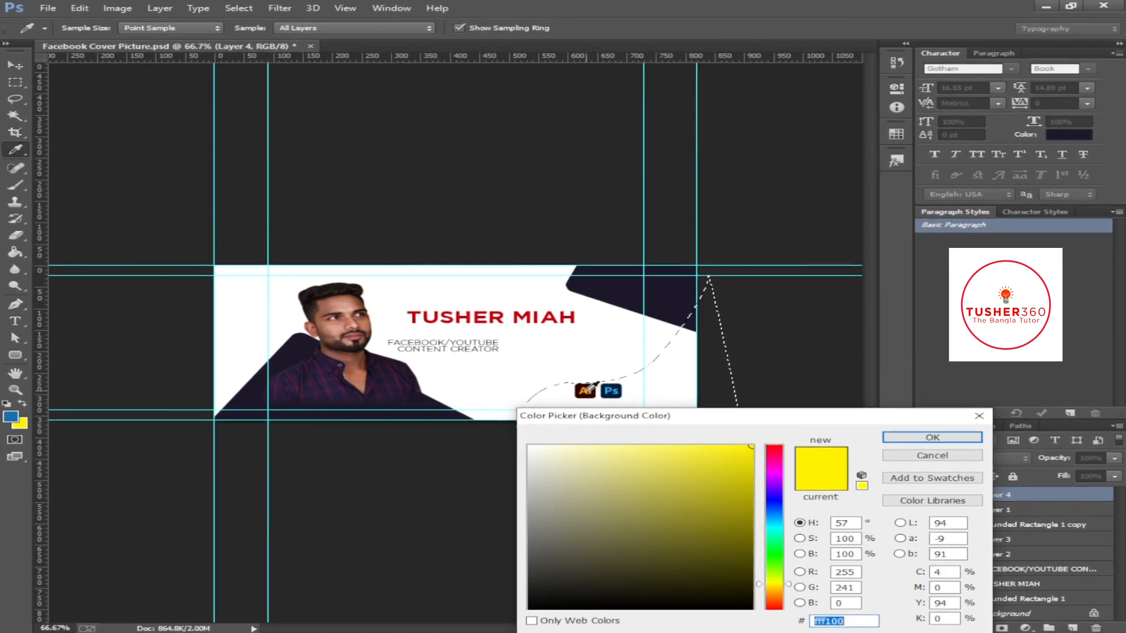
{"action": "left_click", "coordinate": [586, 393]}
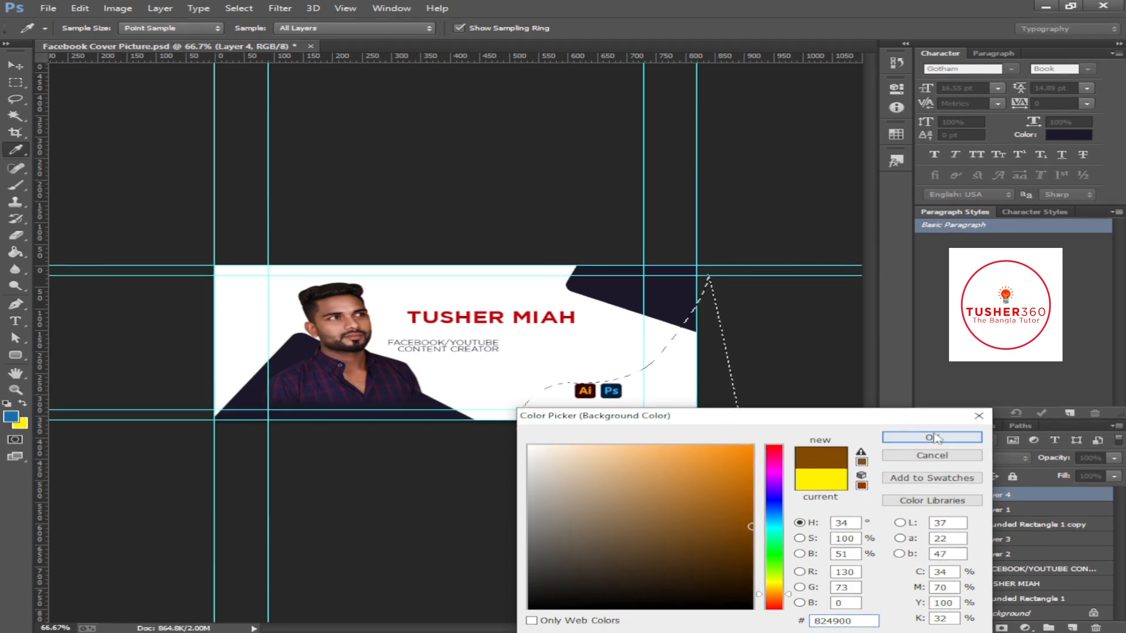
{"action": "left_click", "coordinate": [890, 444]}
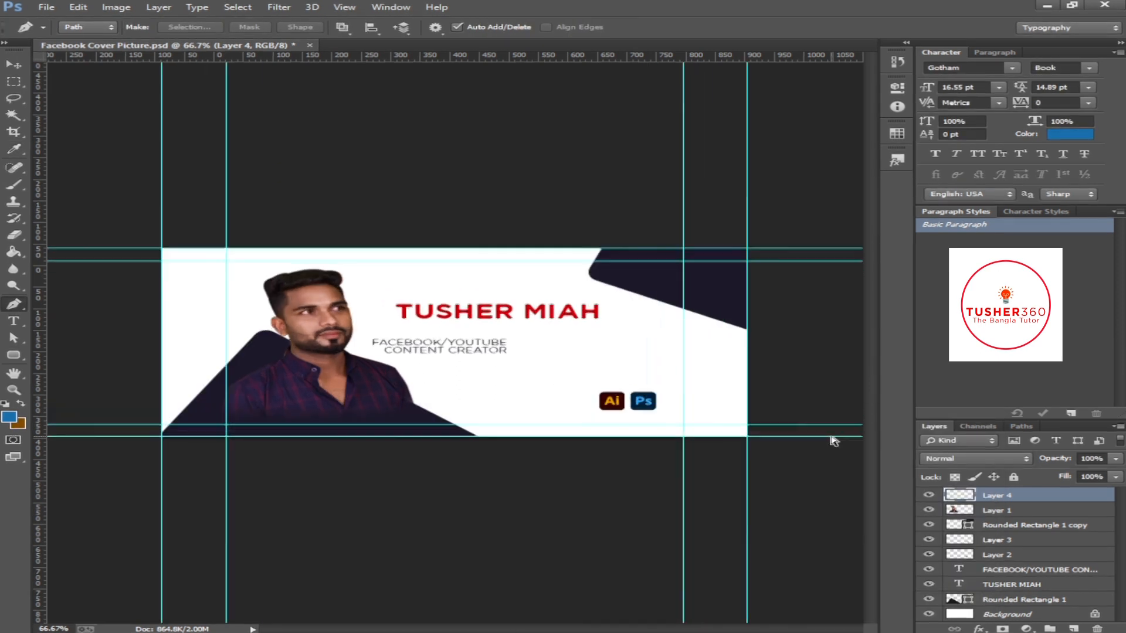
- Fill the wavy selection on Layer 4 with bright orange sampled from the Ai logo's lettering as background colour, and deselect
{"action": "key", "text": "ctrl+plus"}
{"action": "key", "text": "ctrl+plus"}
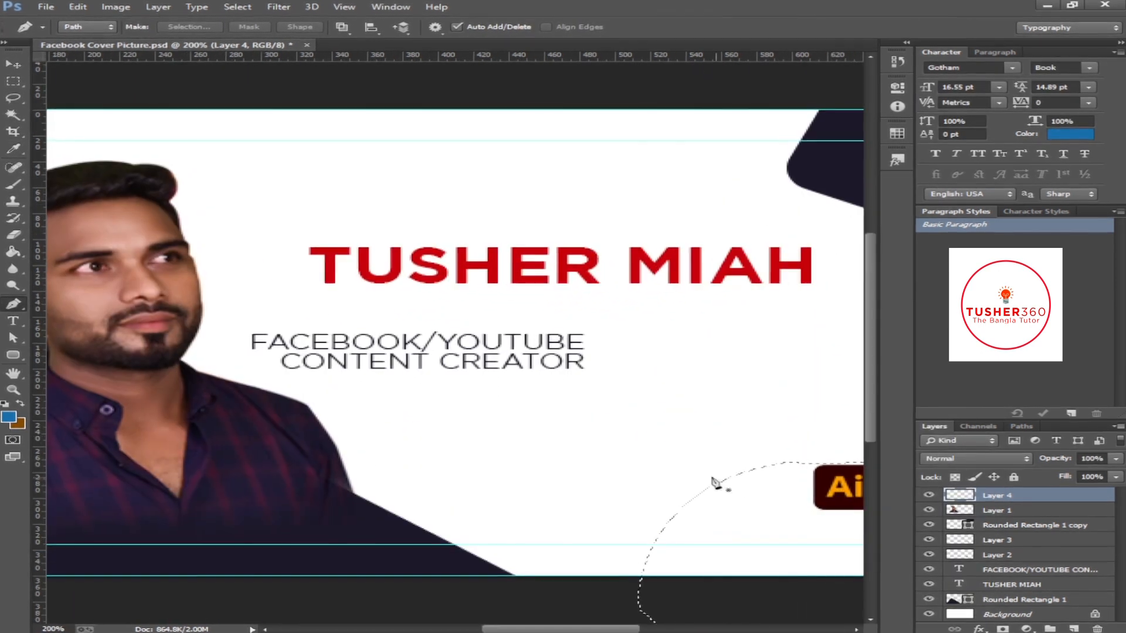
{"action": "left_click_drag", "start_coordinate": [686, 470], "coordinate": [527, 432]}
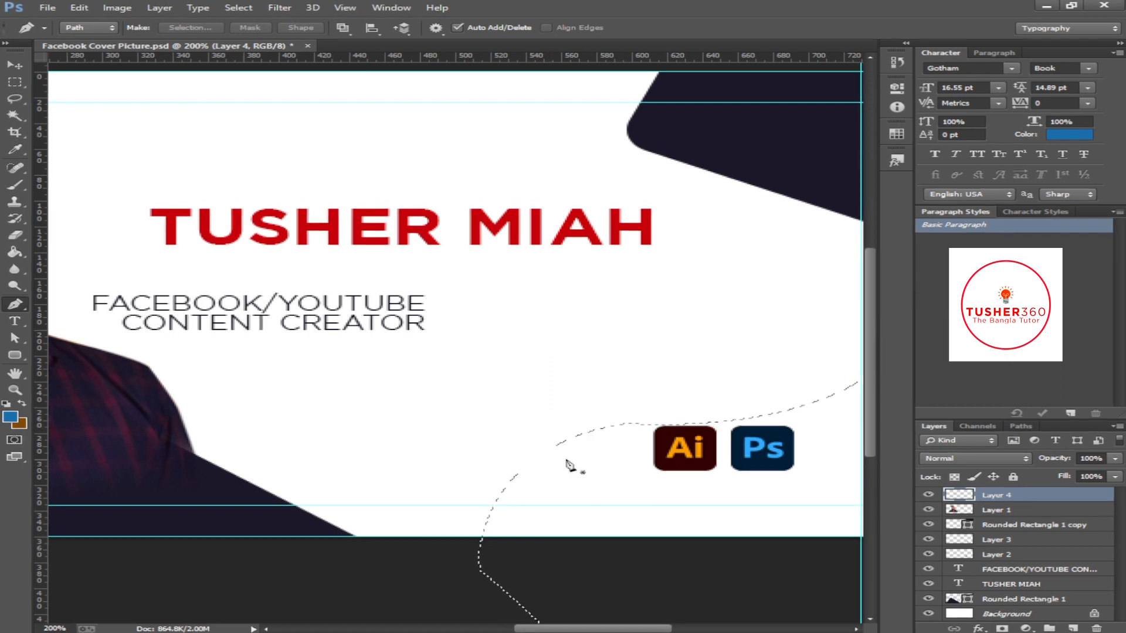
{"action": "key", "text": "v"}
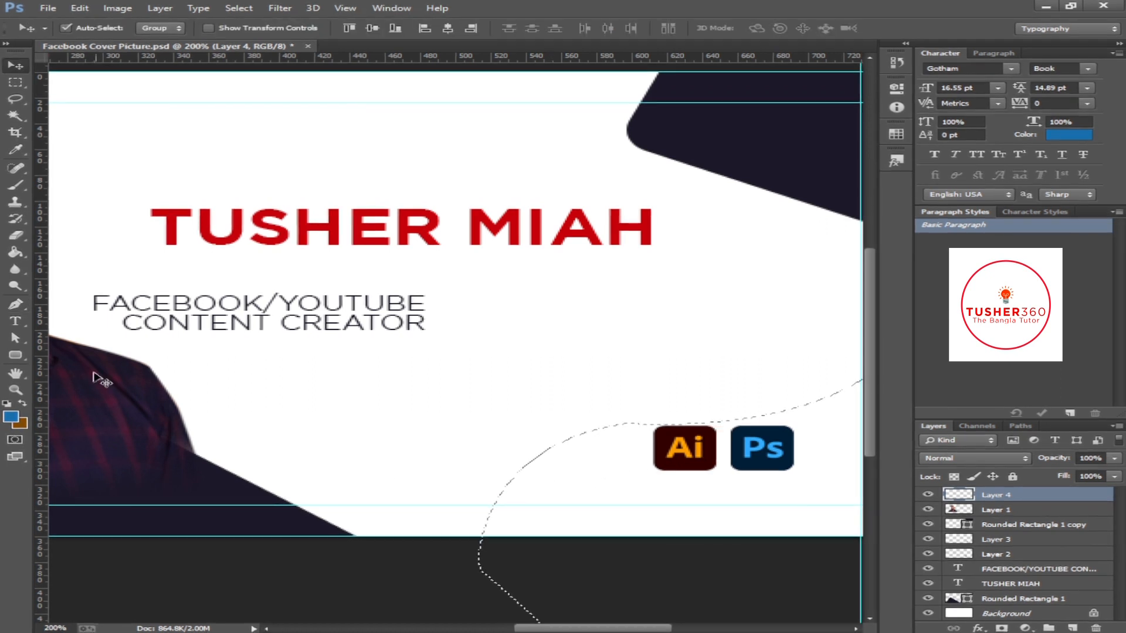
{"action": "left_click", "coordinate": [24, 424]}
{"action": "left_click_drag", "start_coordinate": [592, 478], "coordinate": [566, 469]}
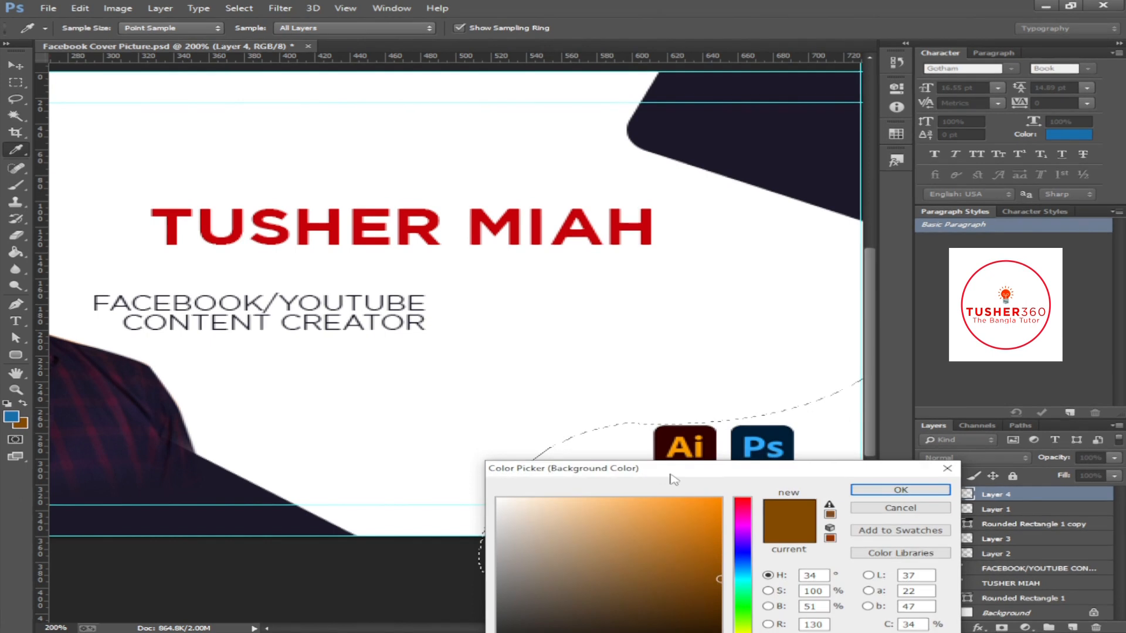
{"action": "left_click", "coordinate": [686, 449]}
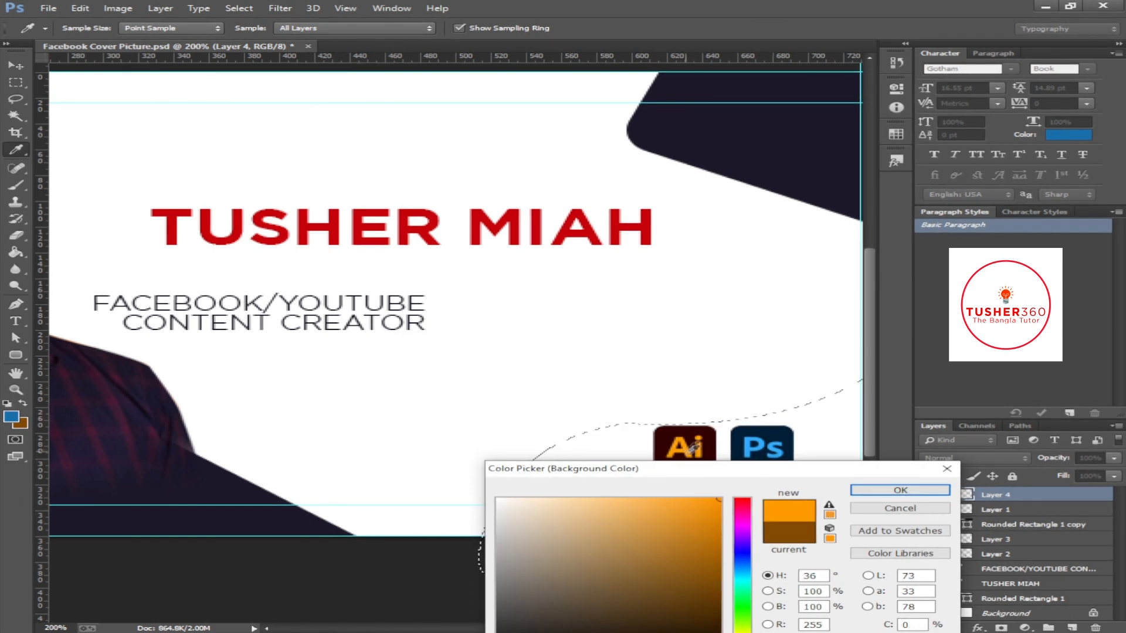
{"action": "left_click", "coordinate": [900, 490]}
{"action": "key", "text": "ctrl+BackSpace"}
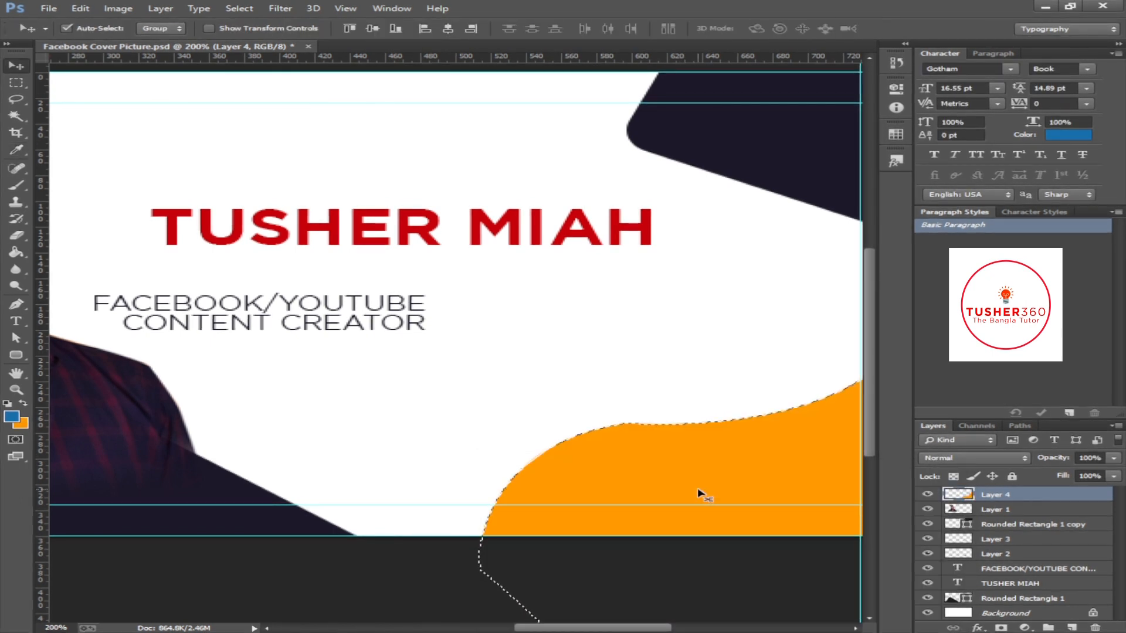
{"action": "key", "text": "ctrl+d"}
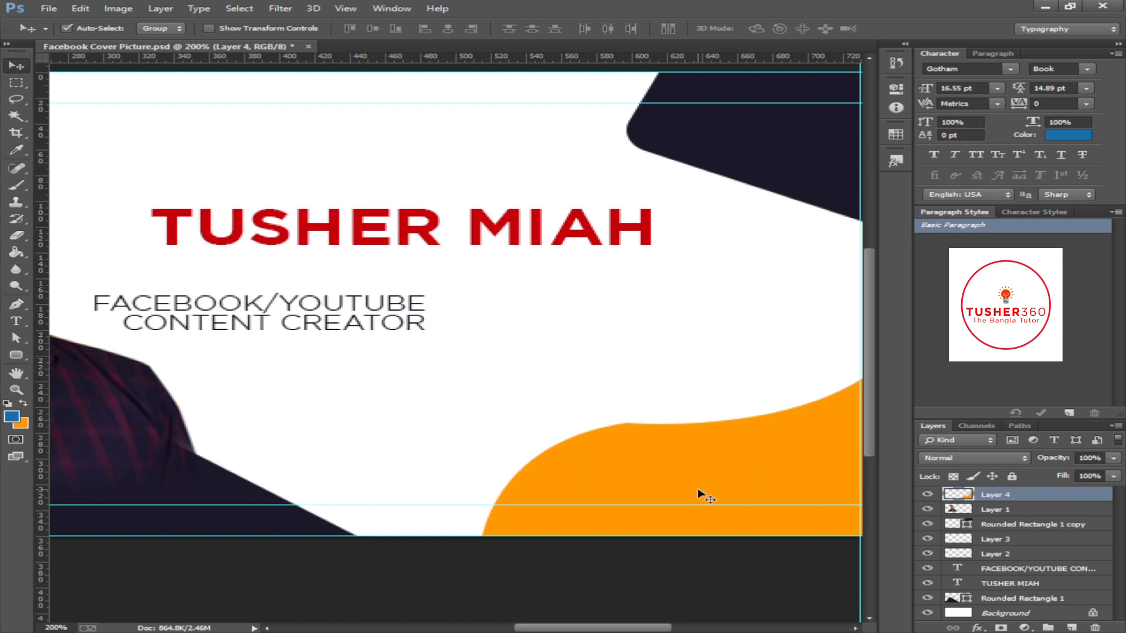
- Move Layer 4 with the orange wave down the stack to just below the Ps and Ai logo layers
{"action": "key", "text": "ctrl+bracketleft"}
{"action": "key", "text": "ctrl+bracketleft"}
{"action": "key", "text": "ctrl+bracketleft"}
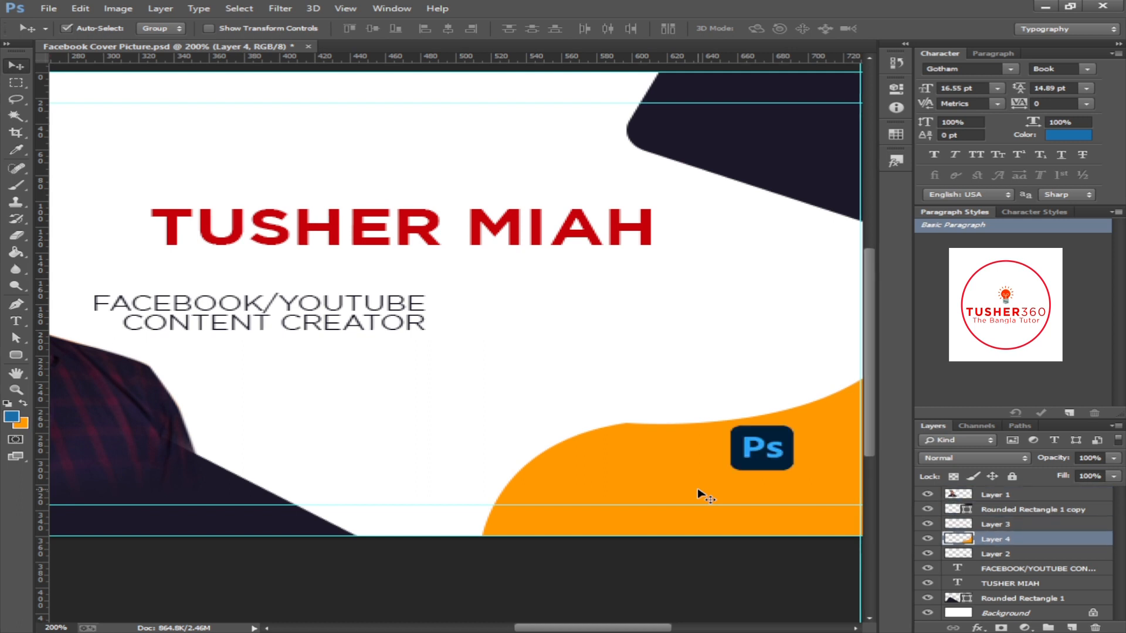
{"action": "key", "text": "ctrl+bracketleft"}
{"action": "key", "text": "ctrl+minus"}
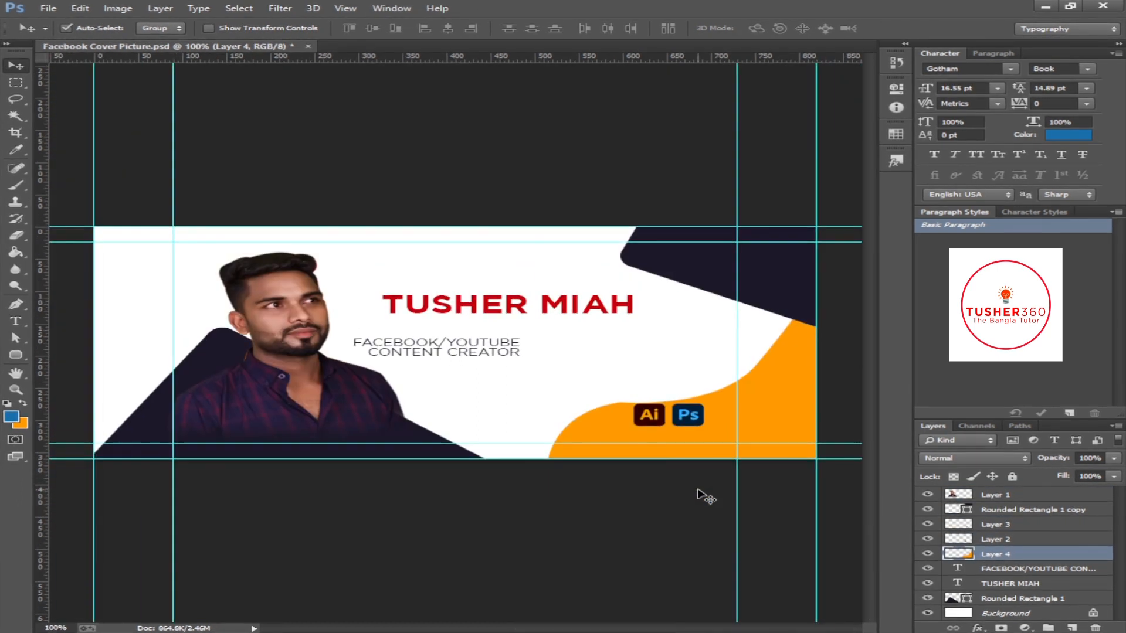
- Scale up the orange wave on Layer 4 and shift it slightly down in the canvas's lower-right corner
{"action": "key", "text": "ctrl+t"}
{"action": "mouse_move", "coordinate": [815, 459]}
{"action": "left_mouse_down"}
{"action": "mouse_move", "coordinate": [829, 460]}
{"action": "mouse_move", "coordinate": [800, 448]}
{"action": "left_mouse_up"}
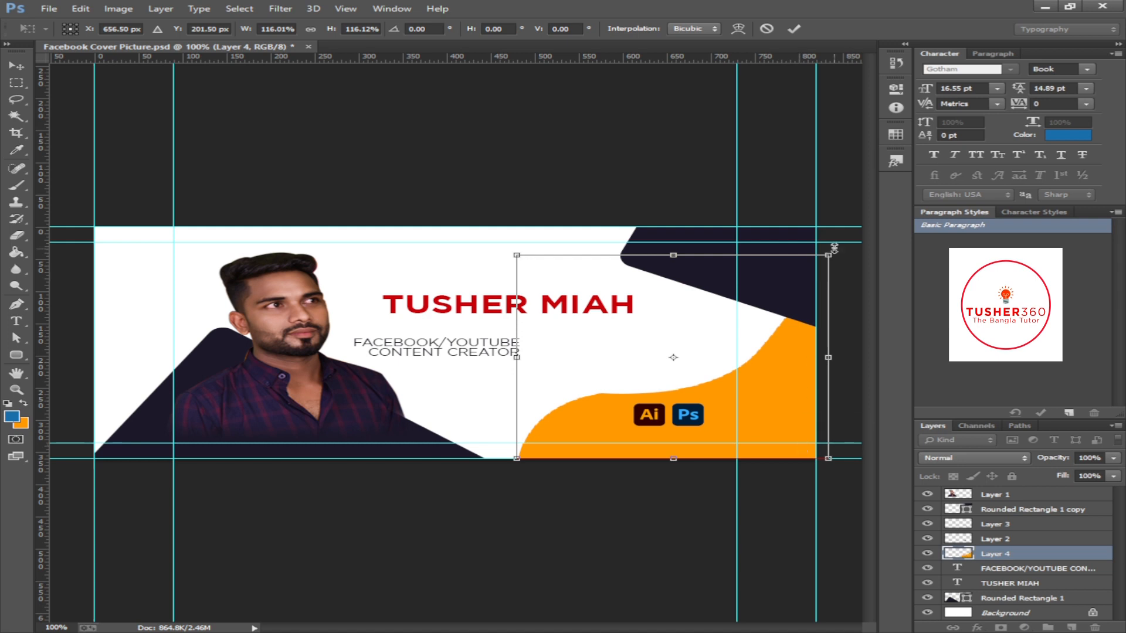
{"action": "left_click_drag", "start_coordinate": [835, 253], "coordinate": [822, 263]}
{"action": "left_click_drag", "start_coordinate": [793, 375], "coordinate": [792, 380]}
{"action": "key", "text": "Return"}
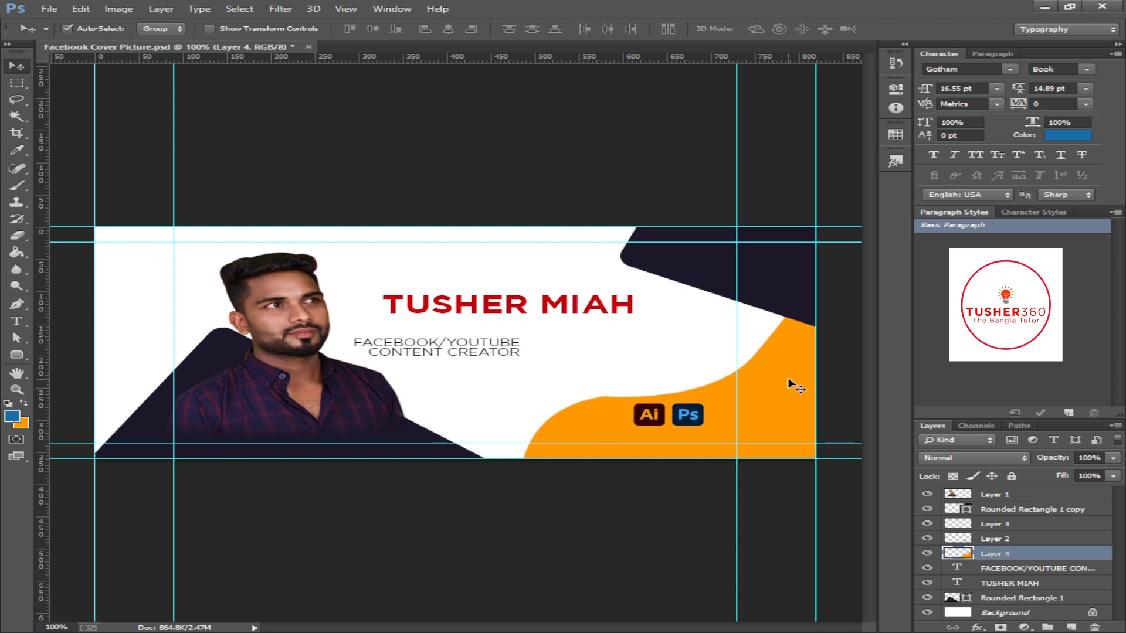
{"action": "key", "text": "ctrl+t"}
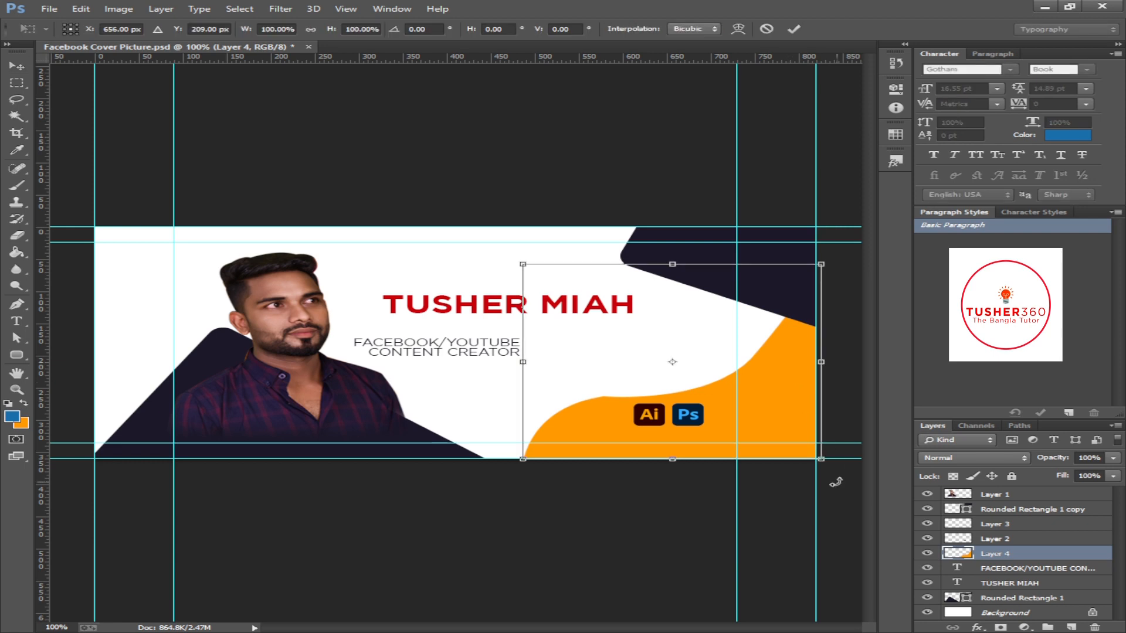
{"action": "mouse_move", "coordinate": [821, 461]}
{"action": "left_mouse_down"}
{"action": "mouse_move", "coordinate": [876, 507]}
{"action": "mouse_move", "coordinate": [832, 463]}
{"action": "mouse_move", "coordinate": [850, 461]}
{"action": "mouse_move", "coordinate": [754, 487]}
{"action": "mouse_move", "coordinate": [751, 516]}
{"action": "mouse_move", "coordinate": [838, 469]}
{"action": "left_mouse_up"}
{"action": "key", "text": "Return"}
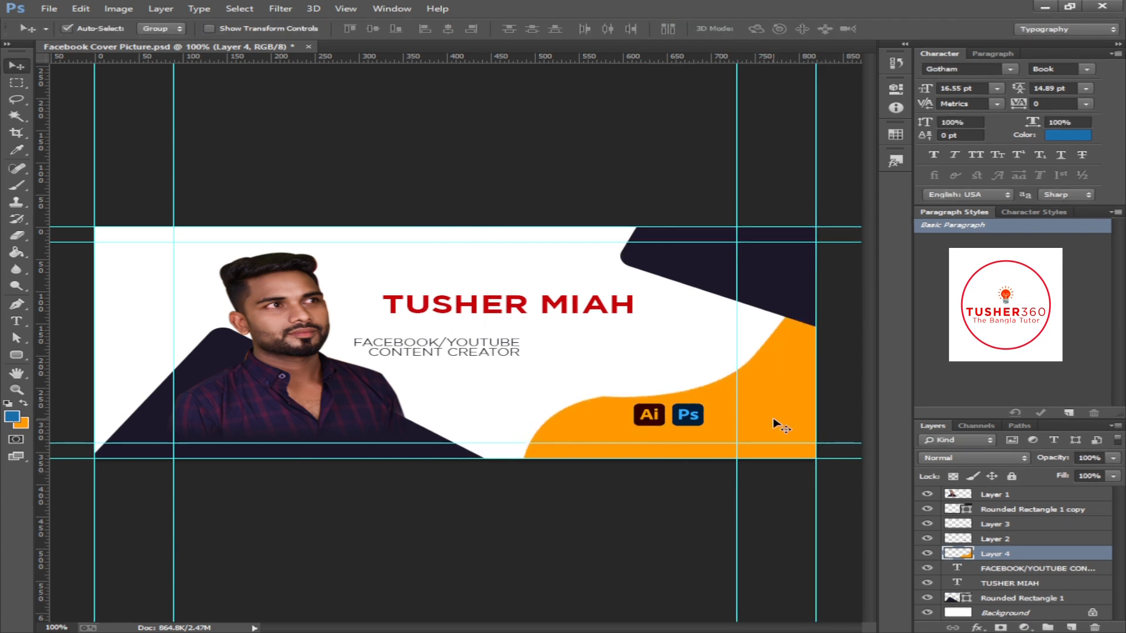
- Select the Ai and Ps logos together and move them straight down about 11 px on the orange wave
{"action": "left_click", "coordinate": [657, 420]}
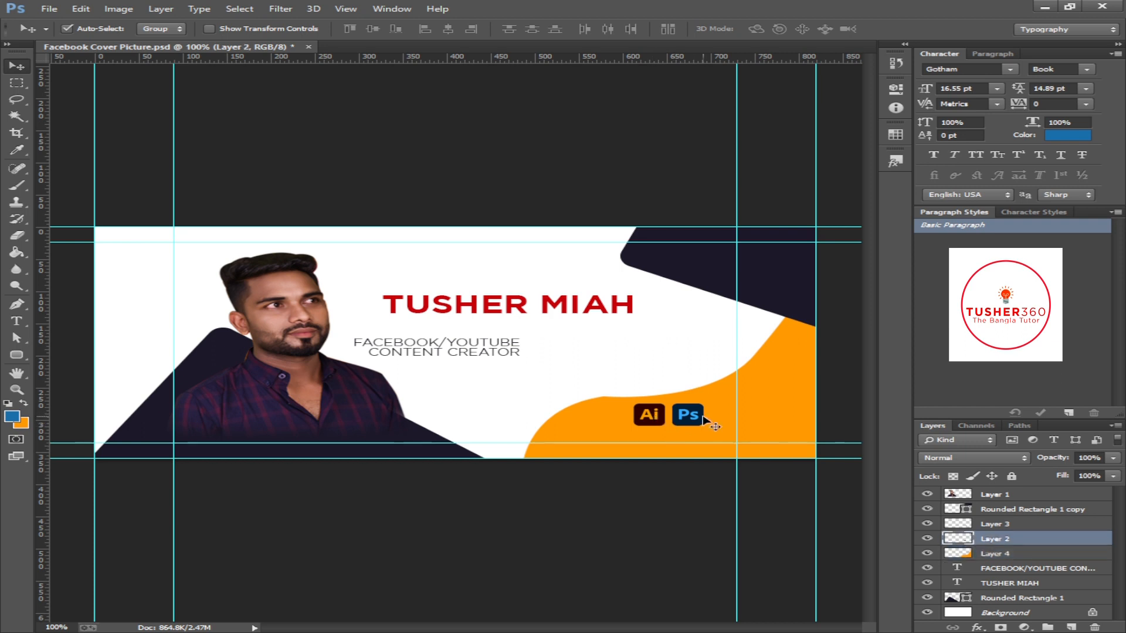
{"action": "left_click", "coordinate": [694, 418], "text": "shift"}
{"action": "left_click_drag", "start_coordinate": [693, 421], "coordinate": [694, 427]}
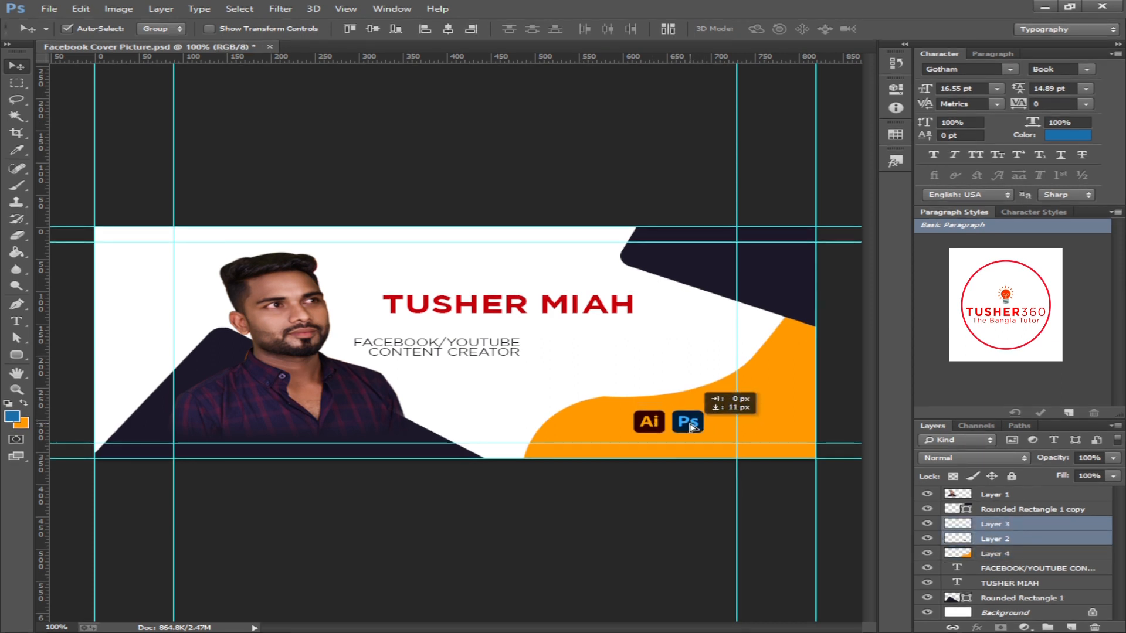
- Narrow the orange wave from its left side so it starts just before the Ai logo
{"action": "left_click", "coordinate": [605, 422]}
{"action": "key", "text": "ctrl+t"}
{"action": "left_click_drag", "start_coordinate": [524, 370], "coordinate": [590, 373]}
{"action": "key", "text": "Return"}
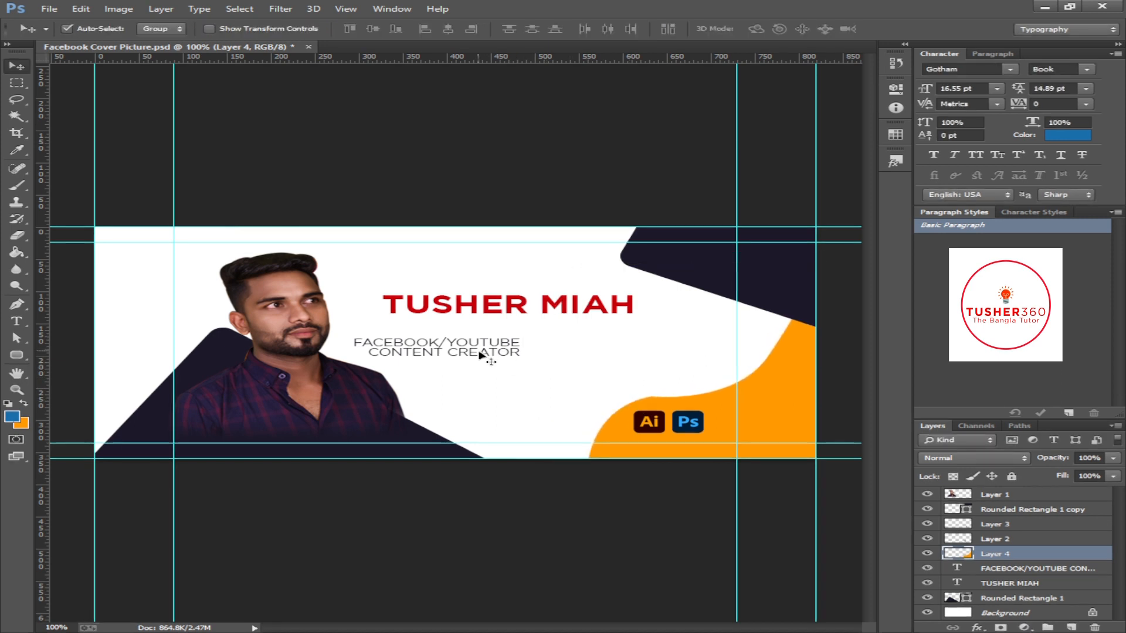
- Place the FACEBOOK/YOUTUBE CONTENT CREATOR tagline directly under the red name text and enlarge it to about 18.79 pt
{"action": "left_click_drag", "start_coordinate": [479, 356], "coordinate": [587, 334]}
{"action": "key", "text": "ctrl+t"}
{"action": "key", "text": "Return"}
{"action": "key", "text": "Down"}
{"action": "key", "text": "Down"}
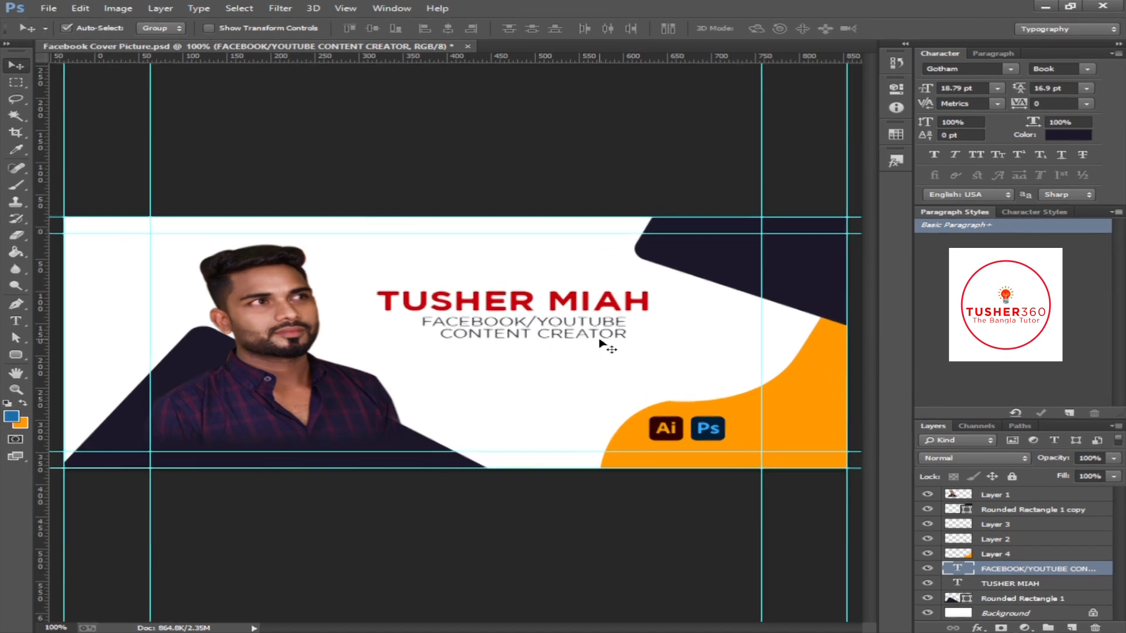
- Apply the corner shapes' dark colour (H 251, S 39, B 16) to both lines of the tagline text
{"action": "key", "text": "ctrl+plus"}
{"action": "key", "text": "t"}
{"action": "triple_click", "coordinate": [581, 304]}
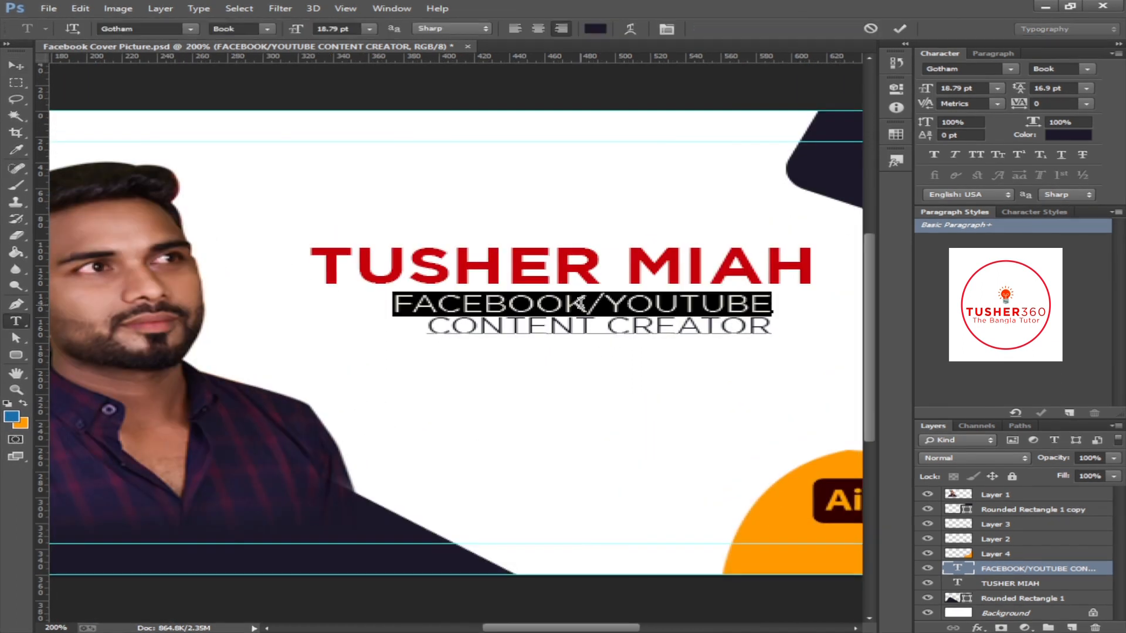
{"action": "double_click", "coordinate": [581, 303]}
{"action": "left_click", "coordinate": [603, 29]}
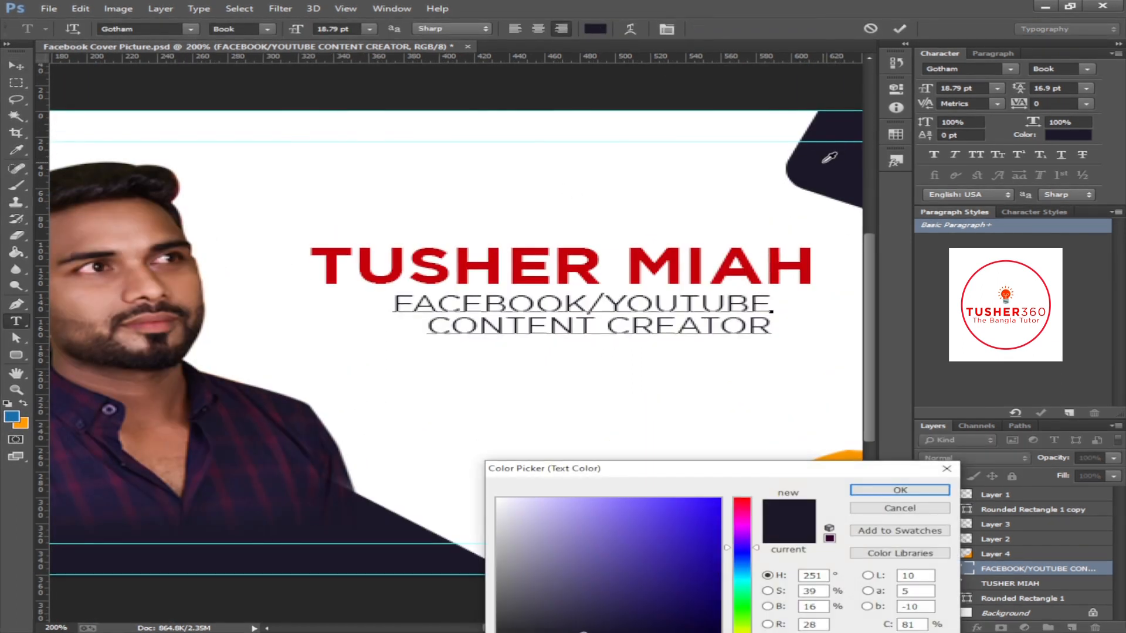
{"action": "left_click", "coordinate": [880, 490]}
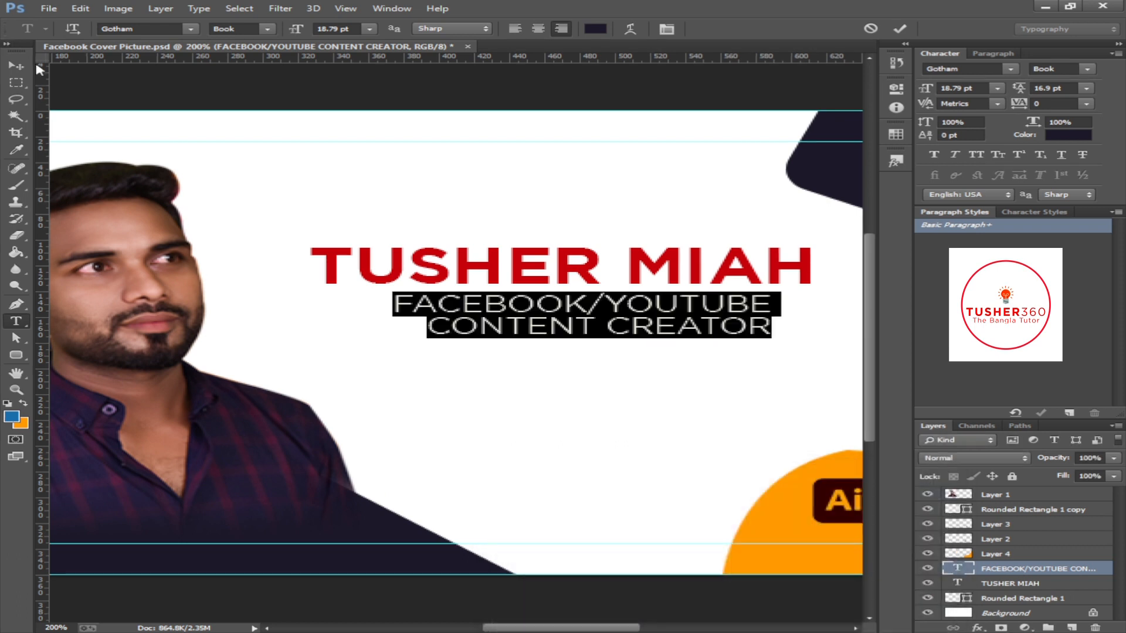
{"action": "left_click", "coordinate": [16, 66]}
- Enlarge the name and tagline text together to about 128% between the portrait and the right-hand shapes
{"action": "key", "text": "ctrl+minus"}
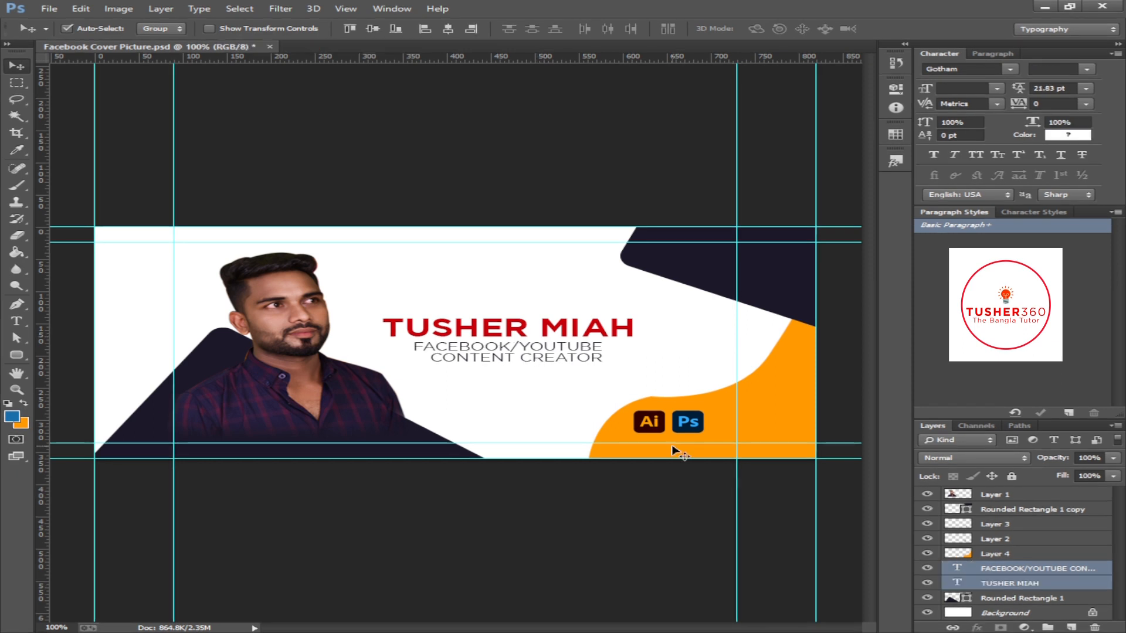
{"action": "key", "text": "ctrl+t"}
{"action": "left_click_drag", "start_coordinate": [631, 365], "coordinate": [714, 364]}
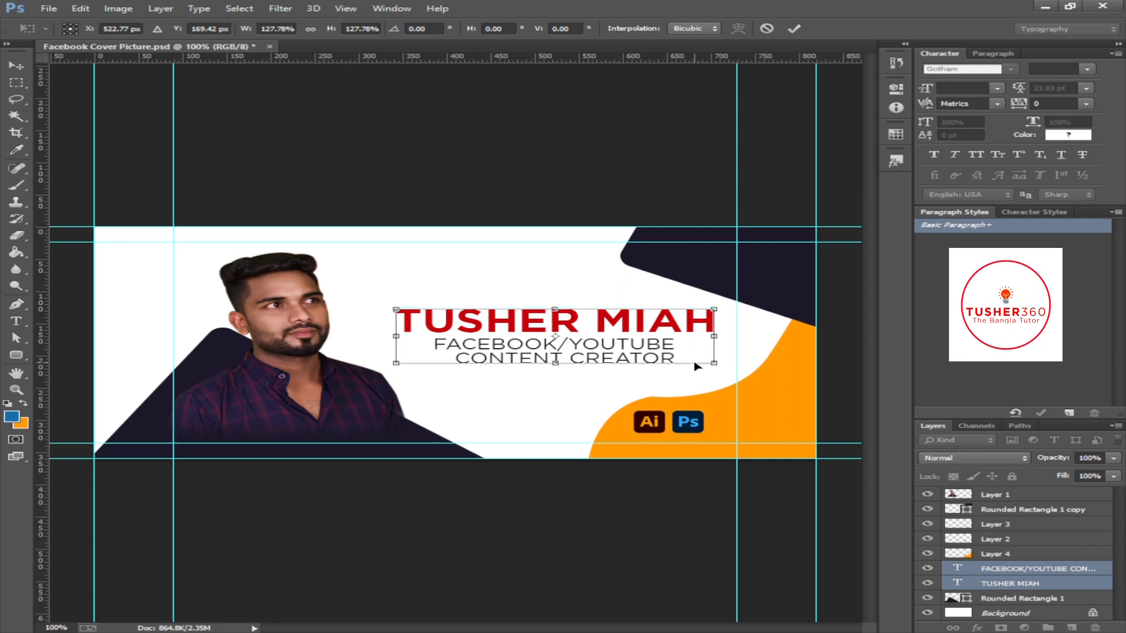
{"action": "key", "text": "Return"}
{"action": "key", "text": "ctrl+minus"}
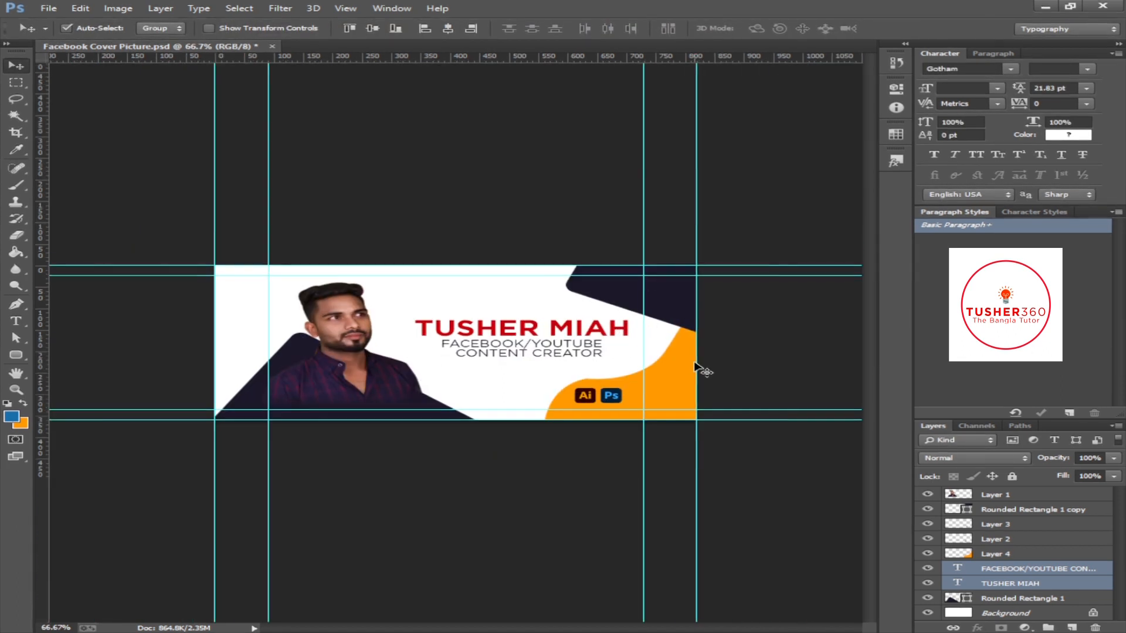
{"action": "key", "text": "ctrl+plus"}
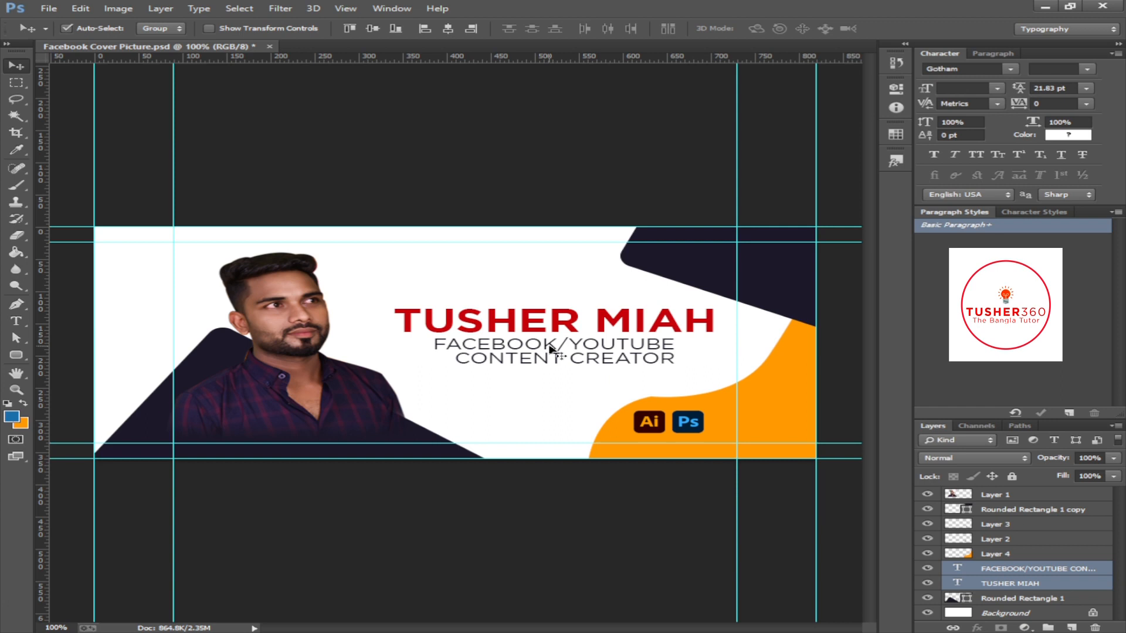
- Draw a rounded rectangle about 19 × 128 px from the canvas's top edge beside the portrait, with orange fill and no stroke
{"action": "key", "text": "u"}
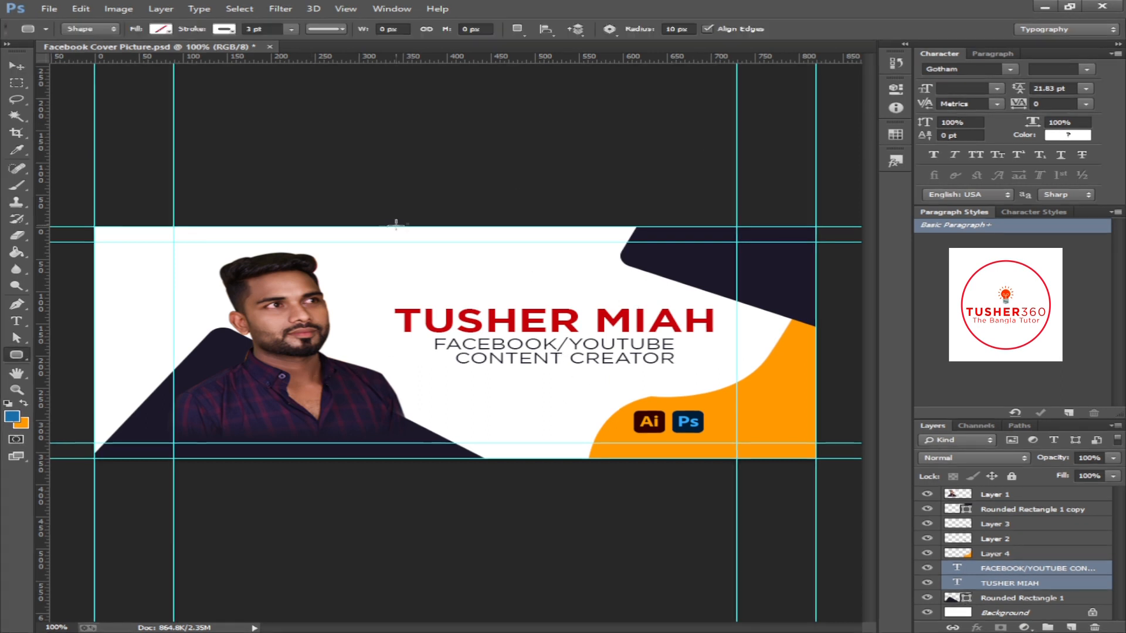
{"action": "left_click_drag", "start_coordinate": [360, 228], "coordinate": [374, 309]}
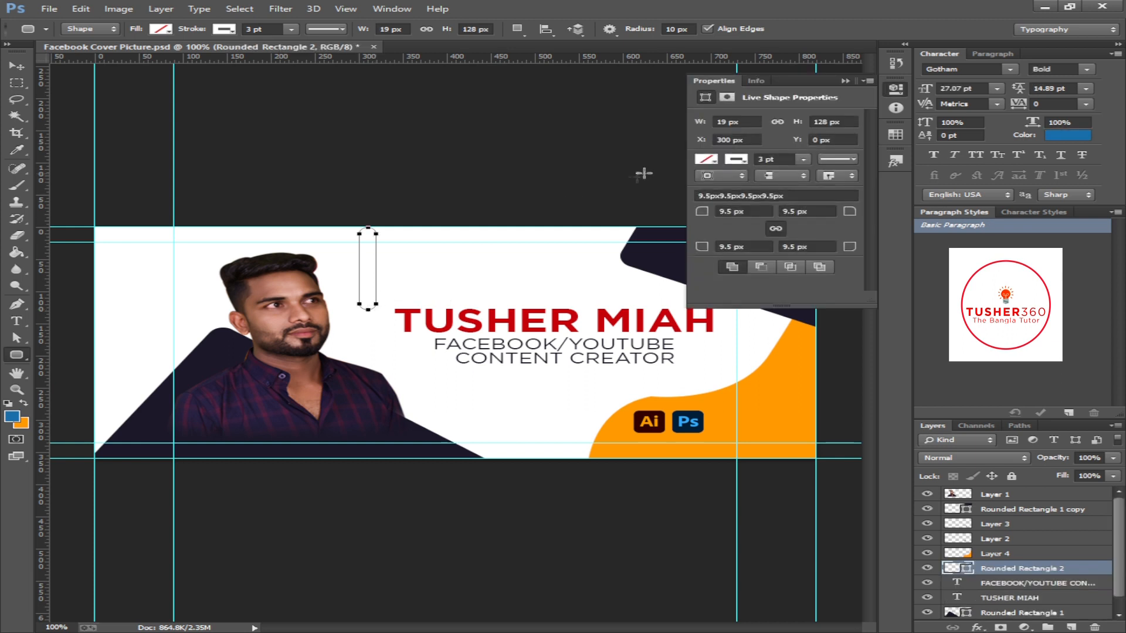
{"action": "left_click", "coordinate": [737, 160]}
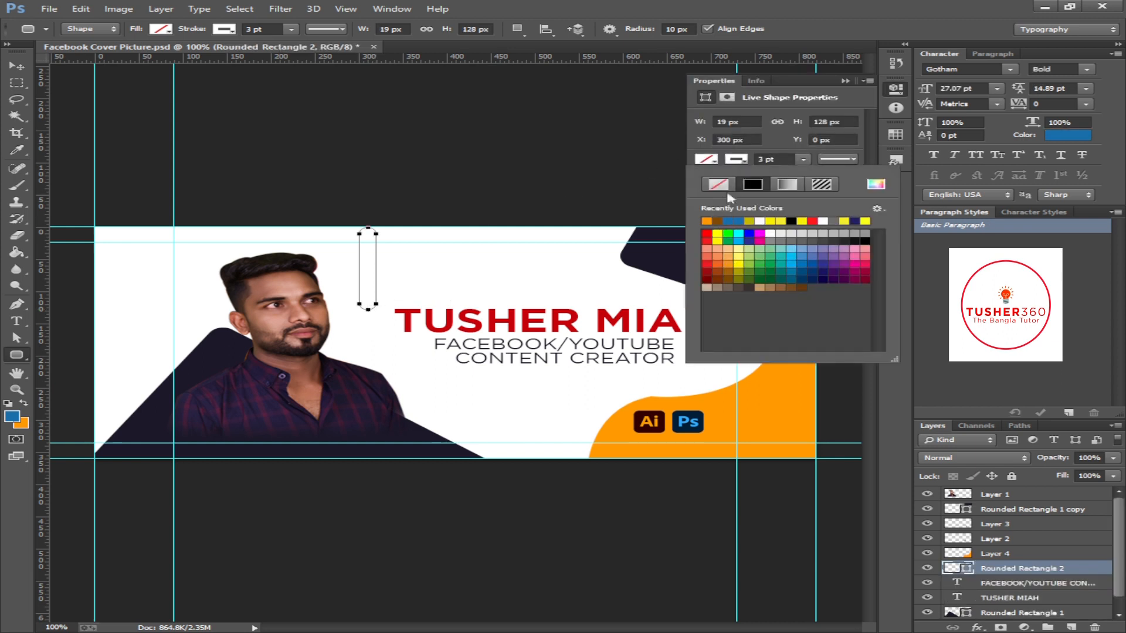
{"action": "left_click", "coordinate": [707, 219]}
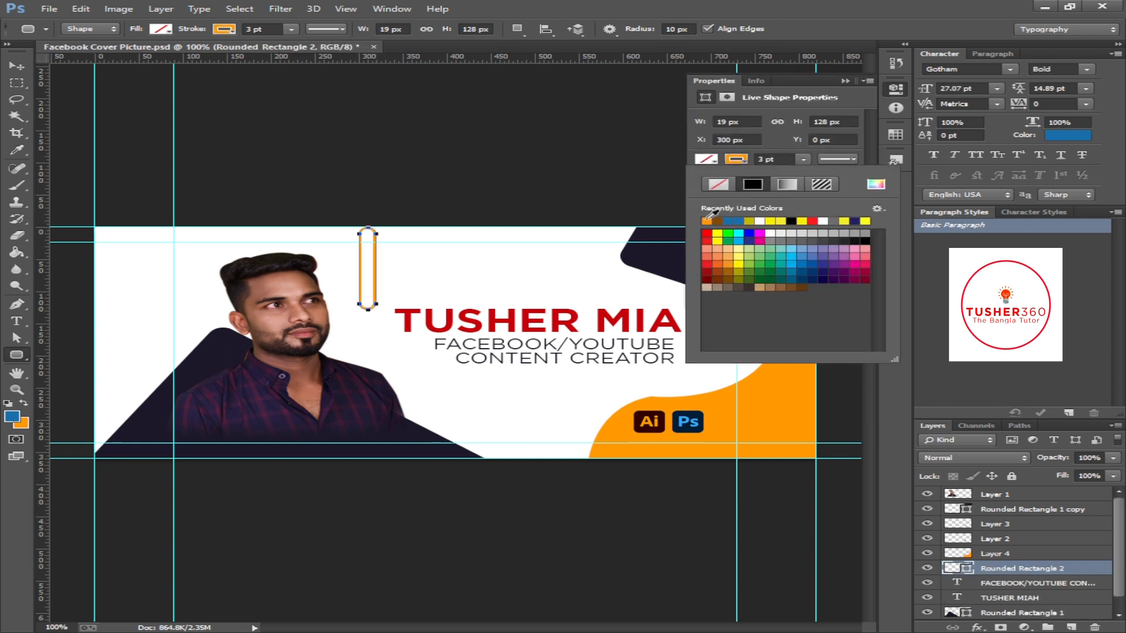
{"action": "left_click", "coordinate": [737, 160]}
{"action": "left_click", "coordinate": [737, 160]}
{"action": "left_click", "coordinate": [719, 184]}
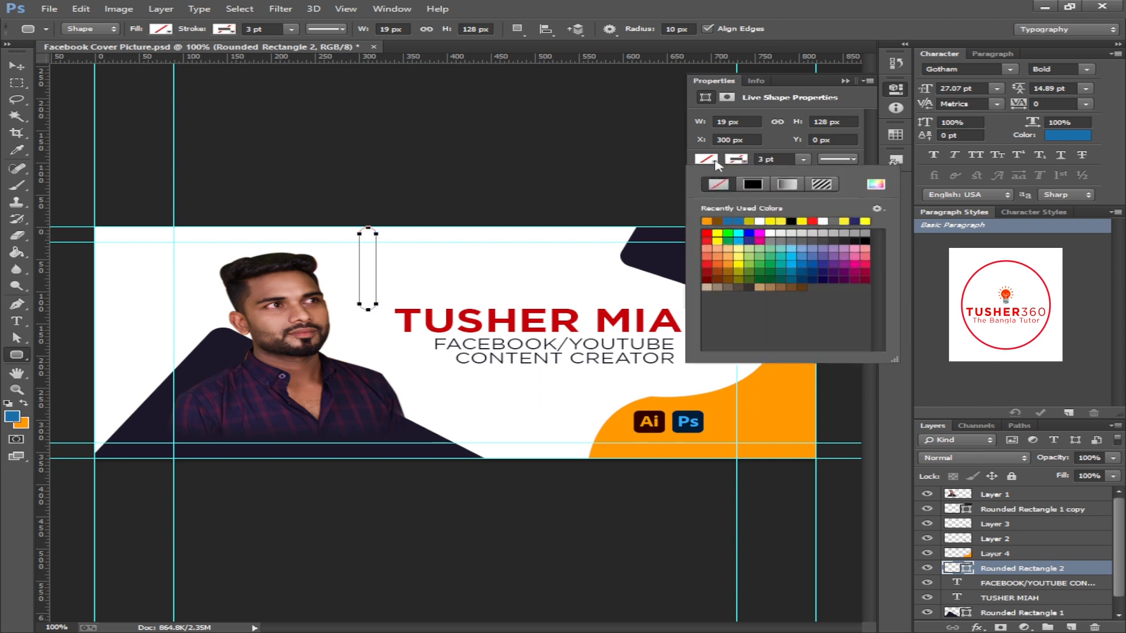
{"action": "left_click", "coordinate": [707, 221]}
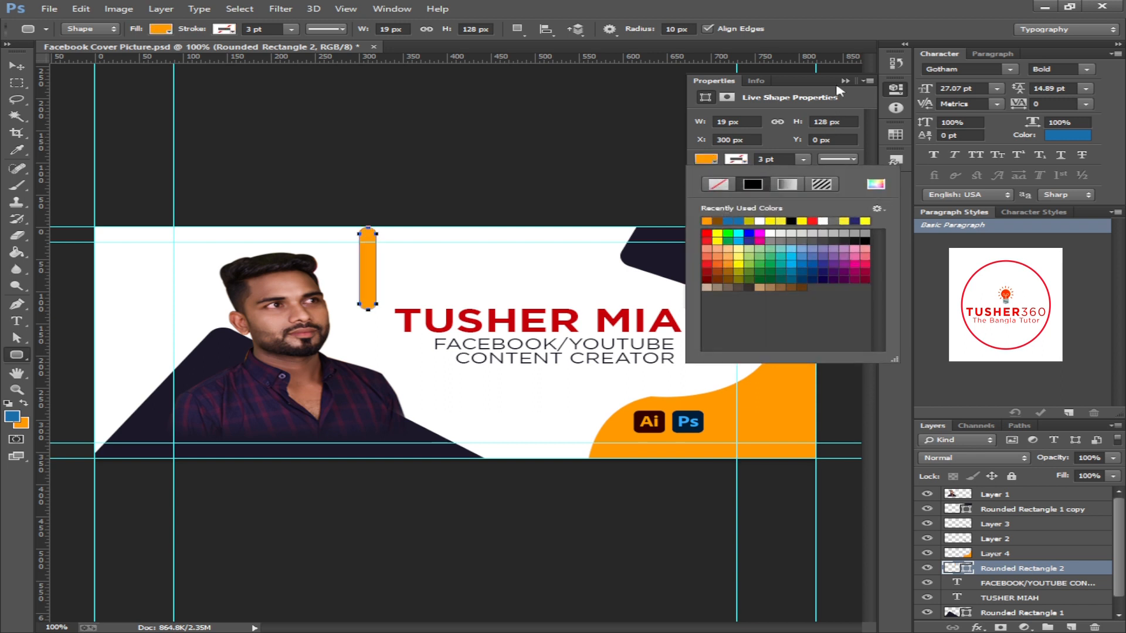
{"action": "left_click", "coordinate": [845, 81]}
{"action": "left_click", "coordinate": [16, 66]}
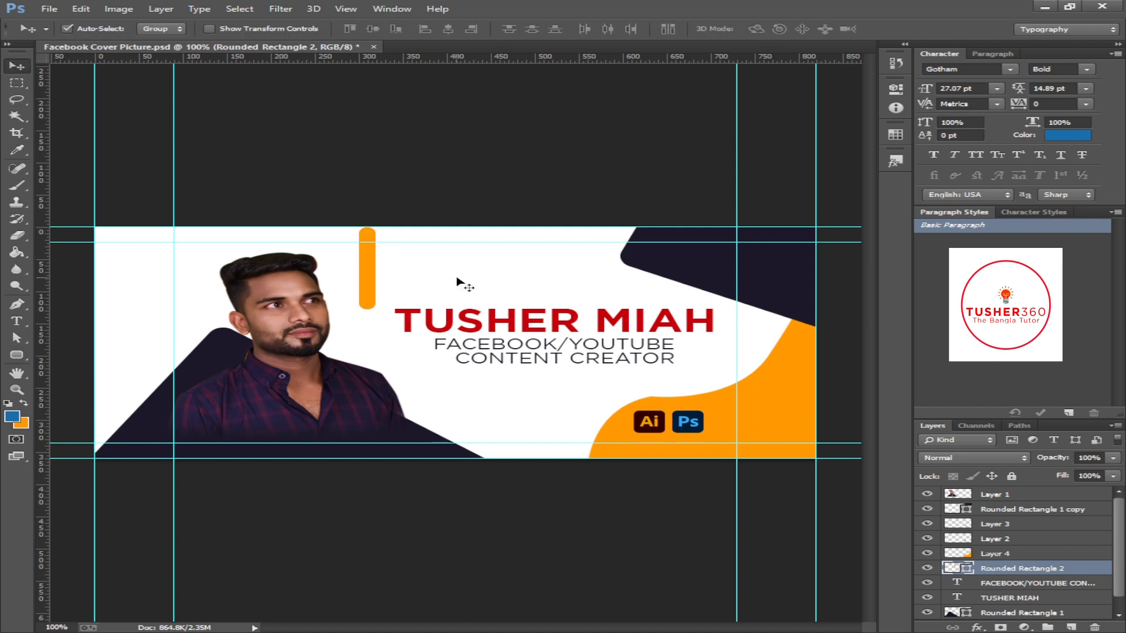
- Scale the orange bar to about 141%, tilt it about -20° across the canvas's top edge, and place two copies beside it
{"action": "key", "text": "ctrl+t"}
{"action": "left_click_drag", "start_coordinate": [376, 317], "coordinate": [405, 274]}
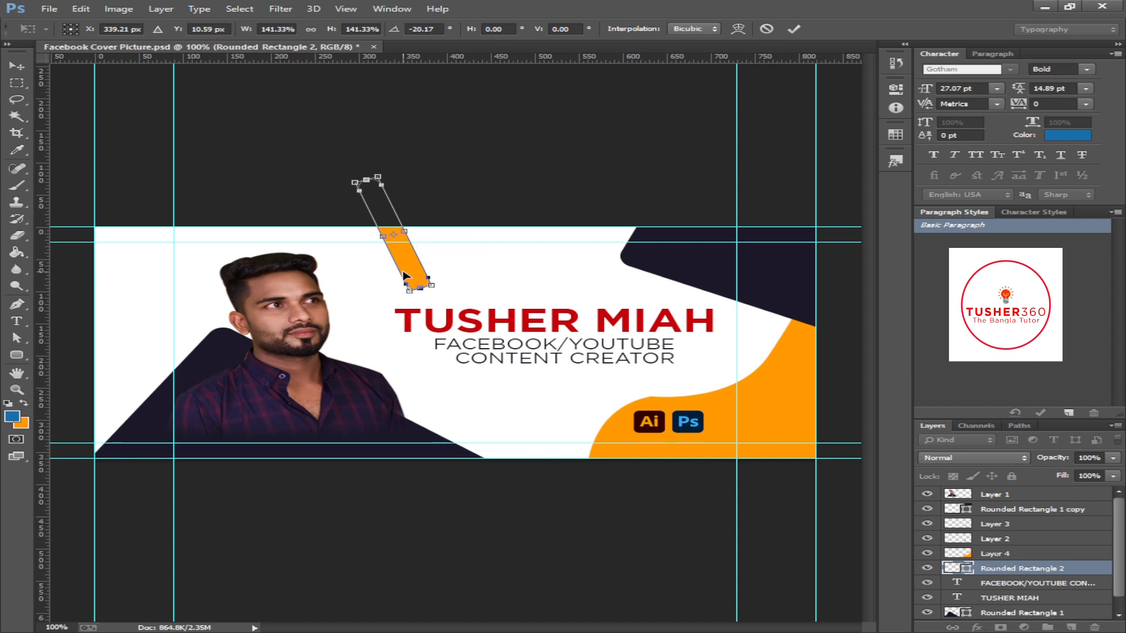
{"action": "key", "text": "Return"}
{"action": "left_click_drag", "start_coordinate": [413, 277], "coordinate": [487, 271]}
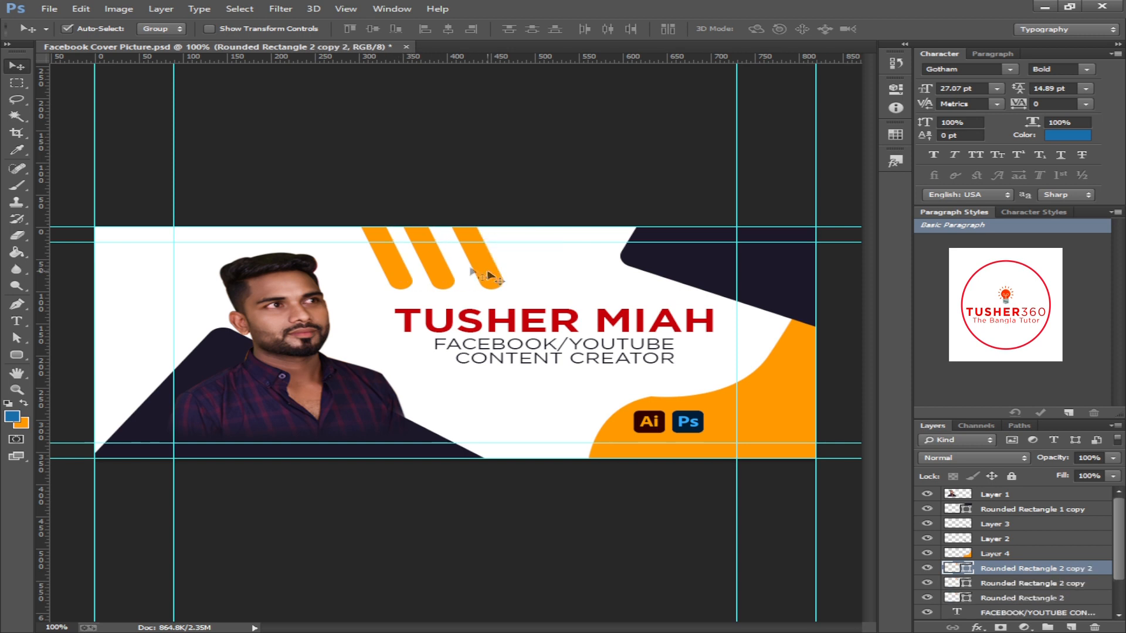
- Recolour the middle bar with the dark colour sampled from the corner shape behind the portrait
{"action": "left_click", "coordinate": [428, 260]}
{"action": "double_click", "coordinate": [965, 586]}
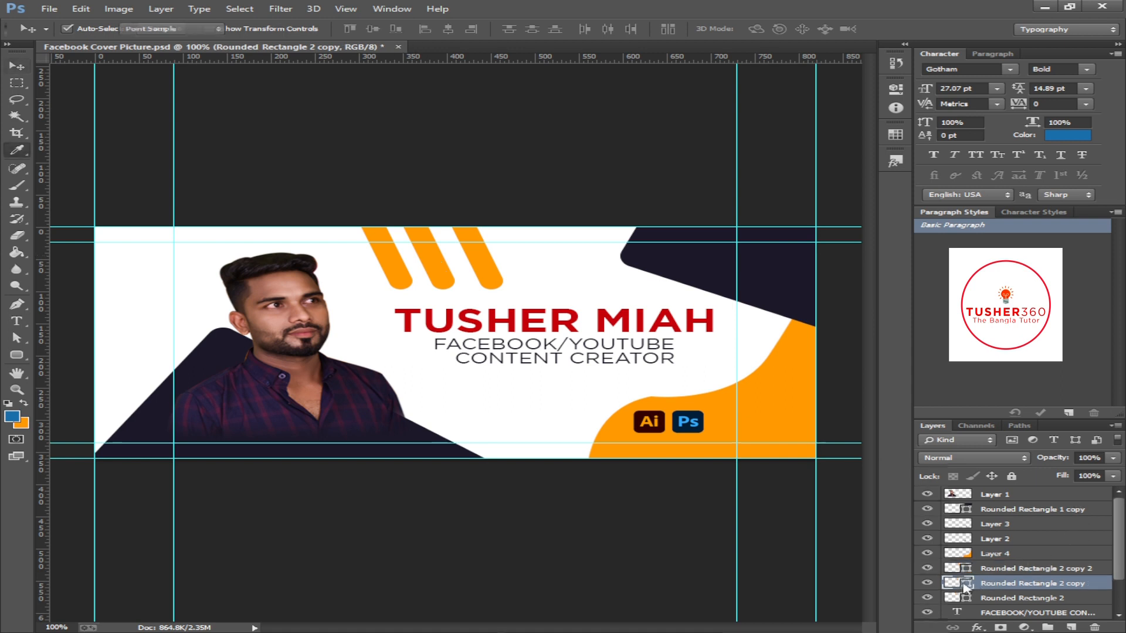
{"action": "left_click", "coordinate": [197, 368]}
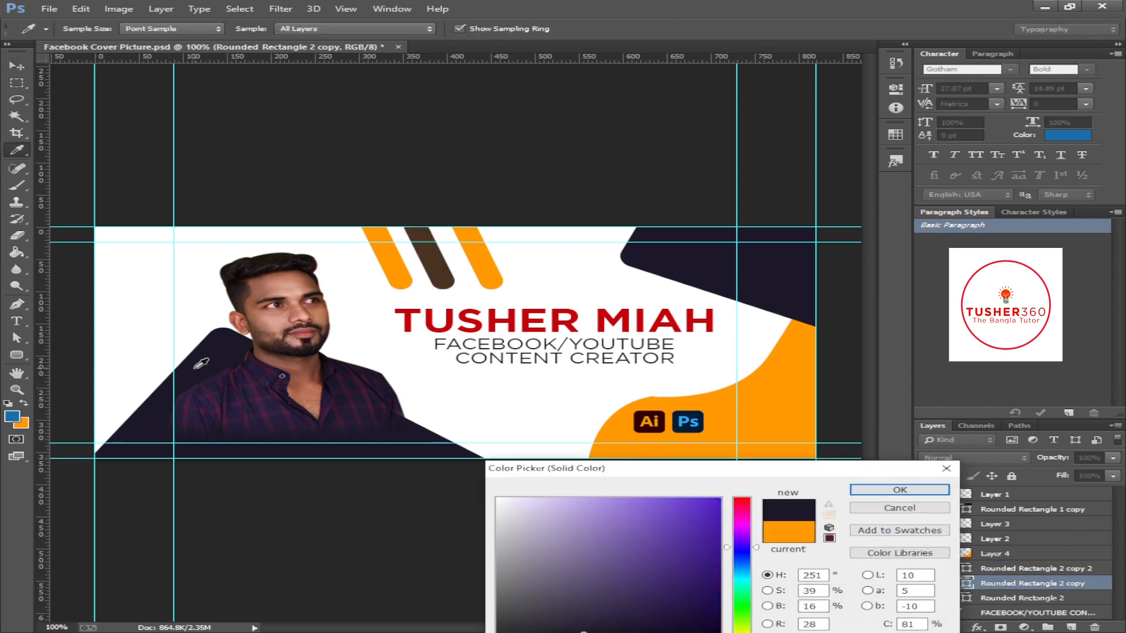
{"action": "left_click", "coordinate": [900, 491]}
- Recolour the rightmost bar with the dark navy sampled from the Ps logo's background
{"action": "left_click", "coordinate": [495, 276]}
{"action": "double_click", "coordinate": [961, 569]}
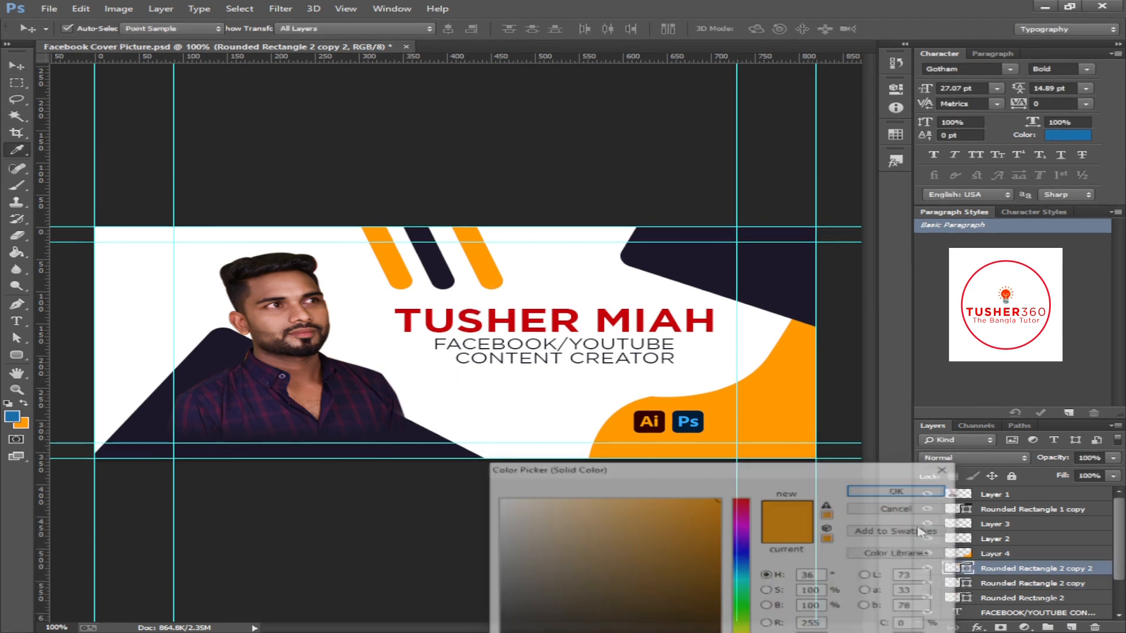
{"action": "left_click", "coordinate": [700, 414]}
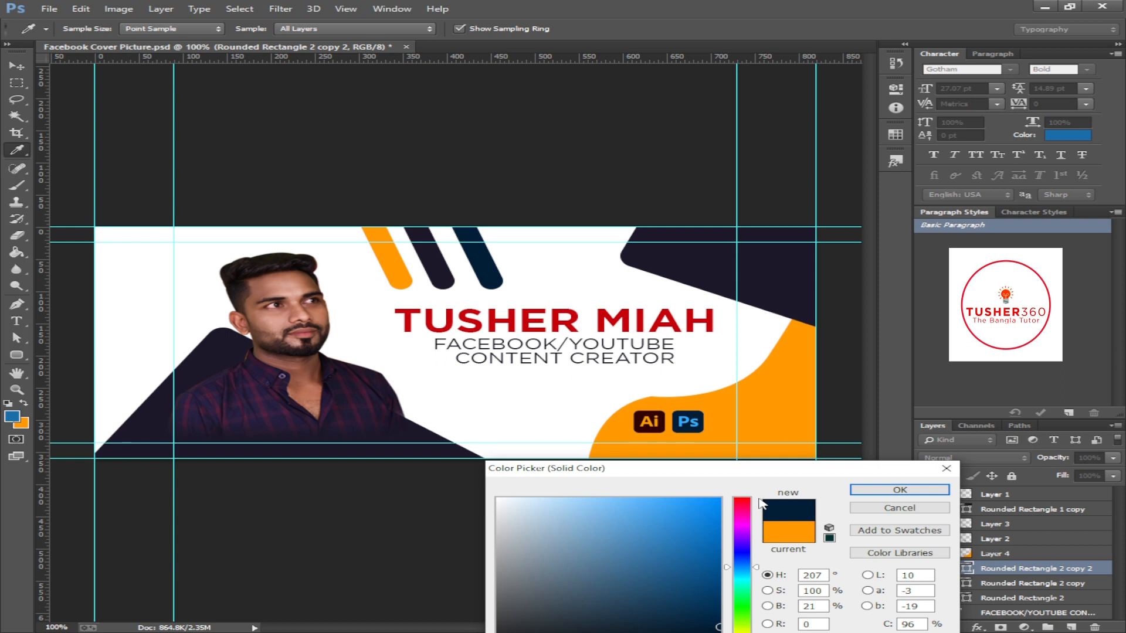
{"action": "left_click", "coordinate": [888, 488]}
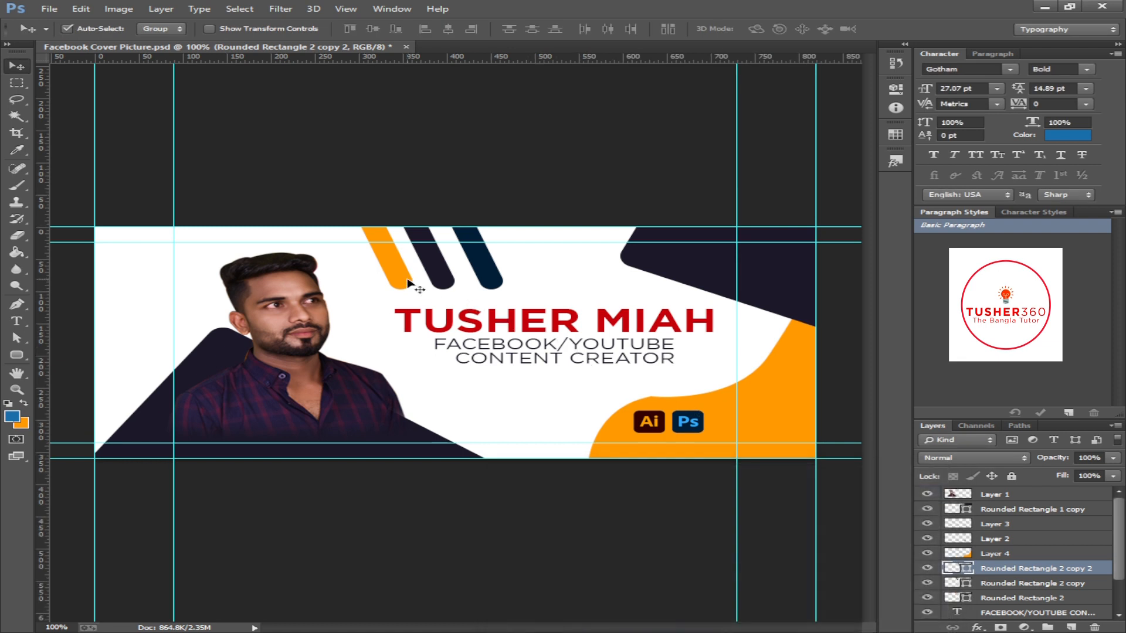
- Rotate the three bars together further counterclockwise and shift them slightly right above the name text
{"action": "left_click", "coordinate": [996, 598], "text": "shift"}
{"action": "key", "text": "ctrl+t"}
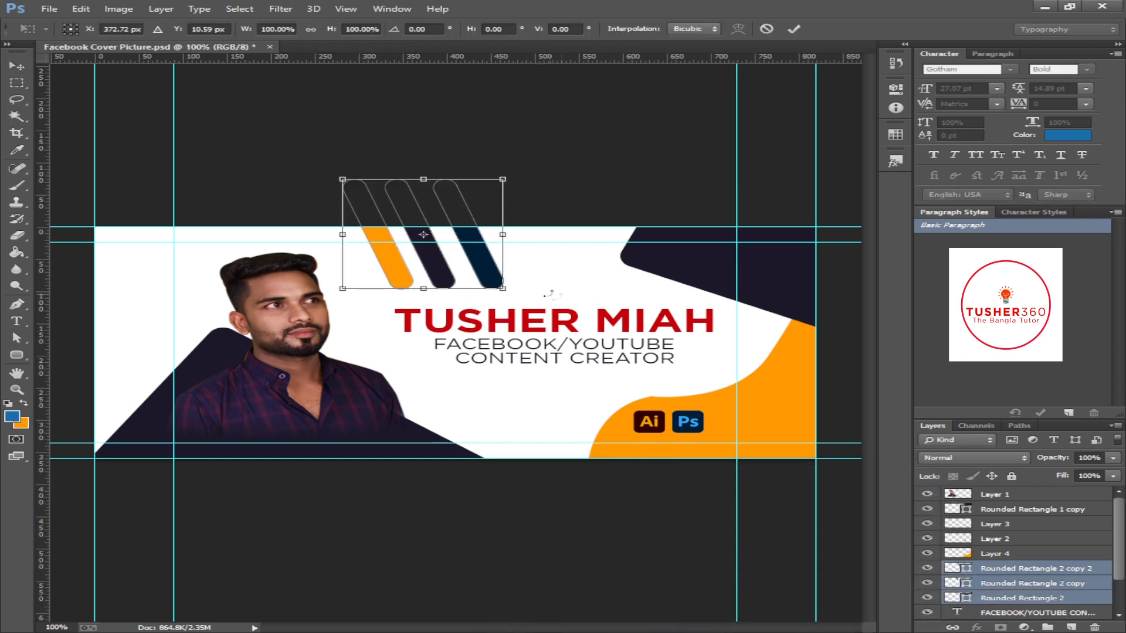
{"action": "left_click_drag", "start_coordinate": [503, 291], "coordinate": [577, 288]}
{"action": "key", "text": "Return"}
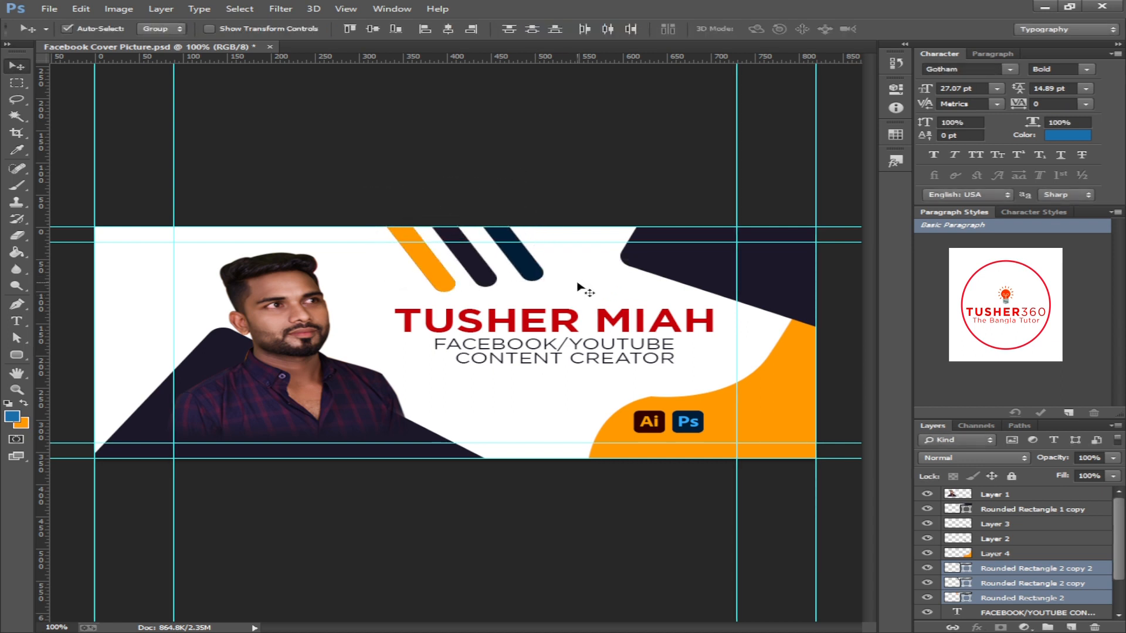
- Rasterize the three slanted bar layers and merge them into a single layer
{"action": "left_click", "coordinate": [282, 9]}
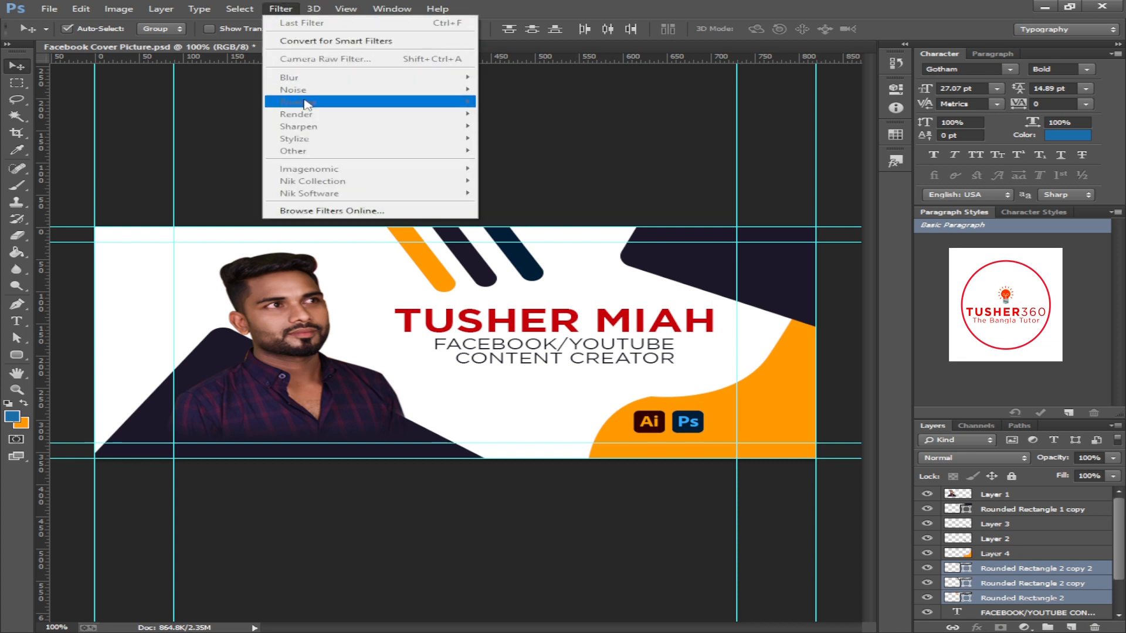
{"action": "left_click", "coordinate": [1031, 569]}
{"action": "left_click", "coordinate": [1020, 594], "text": "shift"}
{"action": "right_click", "coordinate": [1023, 593]}
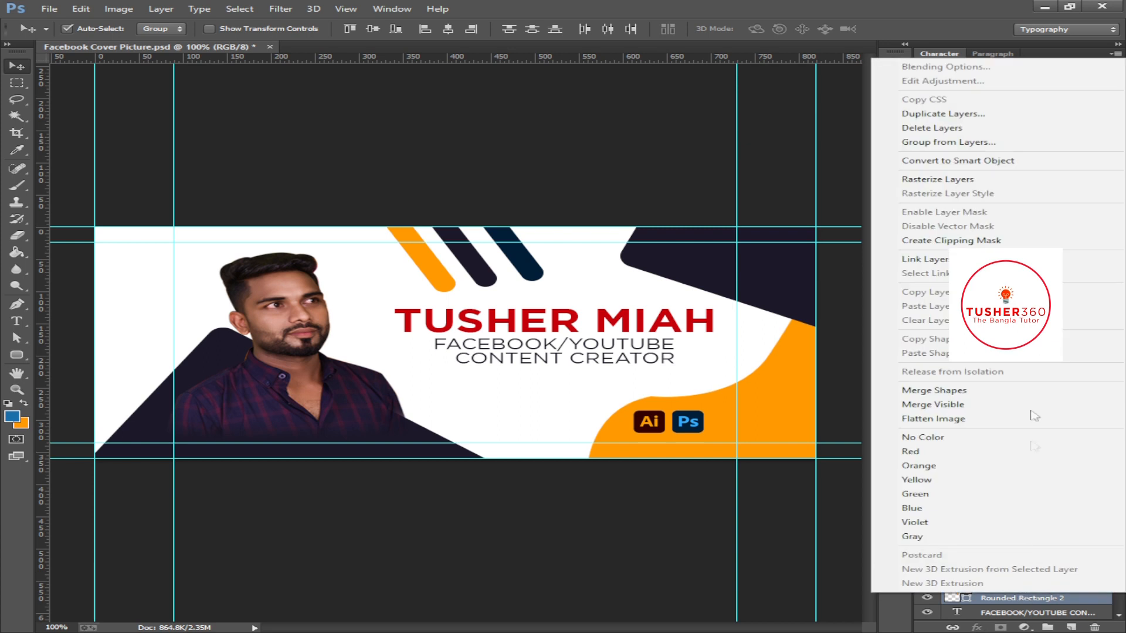
{"action": "left_click", "coordinate": [952, 184]}
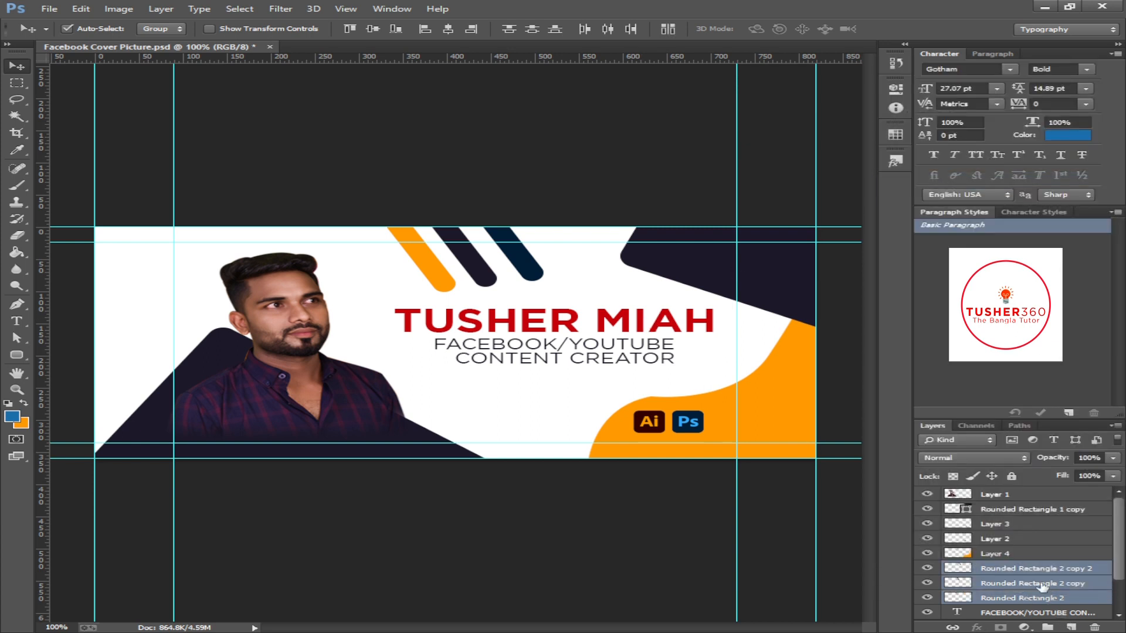
{"action": "key", "text": "ctrl+e"}
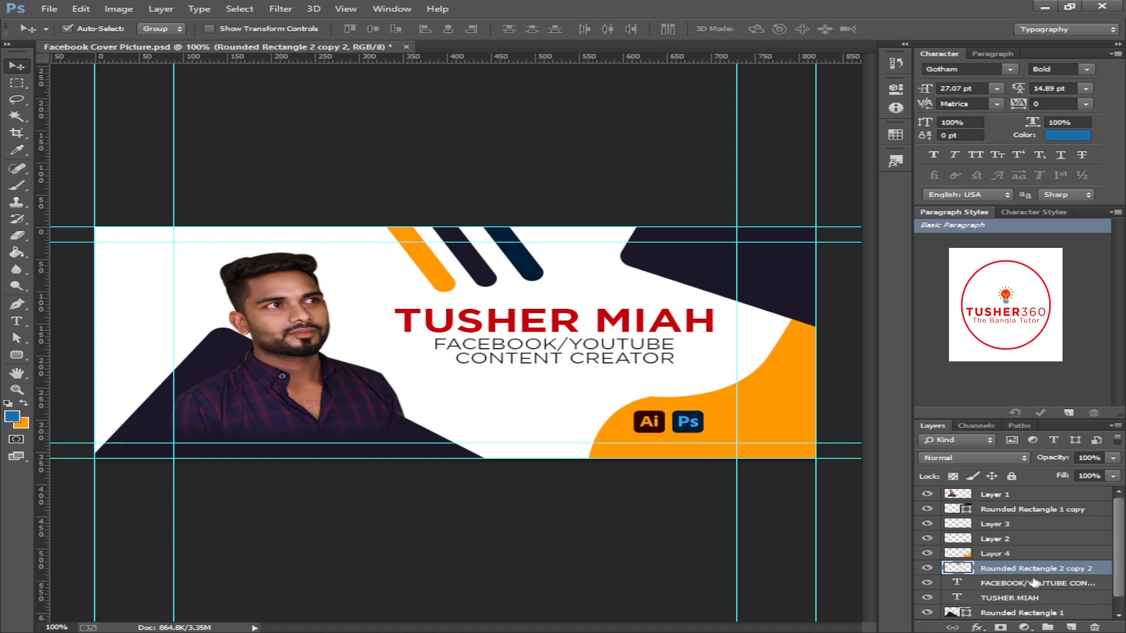
- Move the merged bars about 301 px left and 44 px up, above the portrait, and place a copy at the bottom edge beside the orange wave
{"action": "left_click_drag", "start_coordinate": [537, 265], "coordinate": [265, 242]}
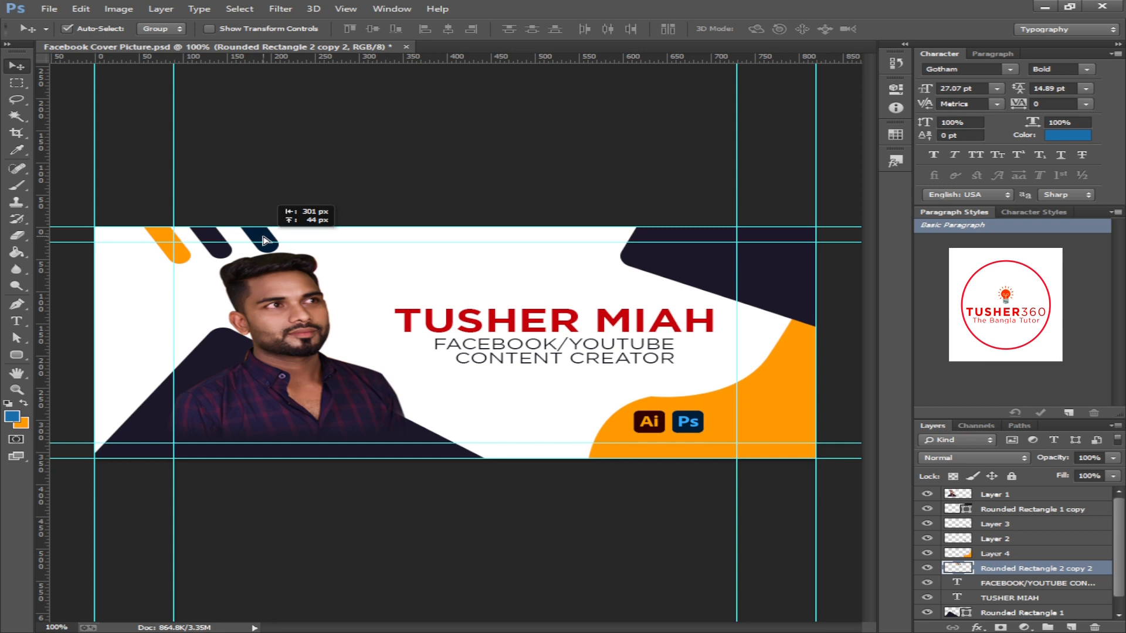
{"action": "left_click_drag", "start_coordinate": [264, 240], "coordinate": [583, 484]}
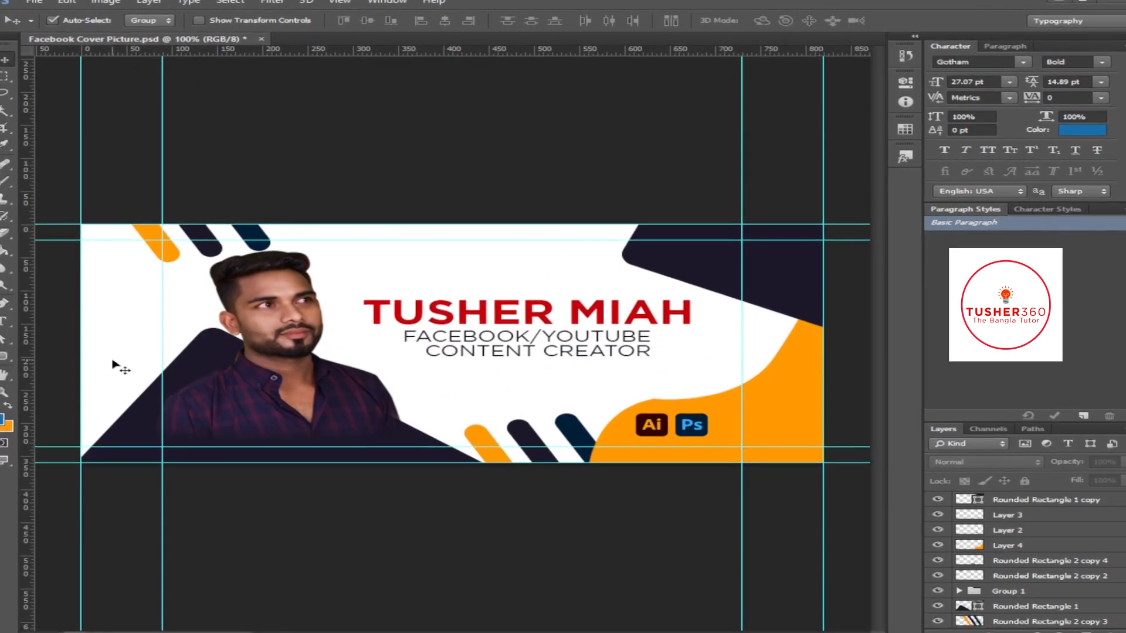
- Unlock the background layer and add a Gradient Overlay to it
{"action": "scroll", "coordinate": [1037, 577], "scroll_direction": "down", "scroll_amount": 2}
{"action": "left_click", "coordinate": [1035, 622]}
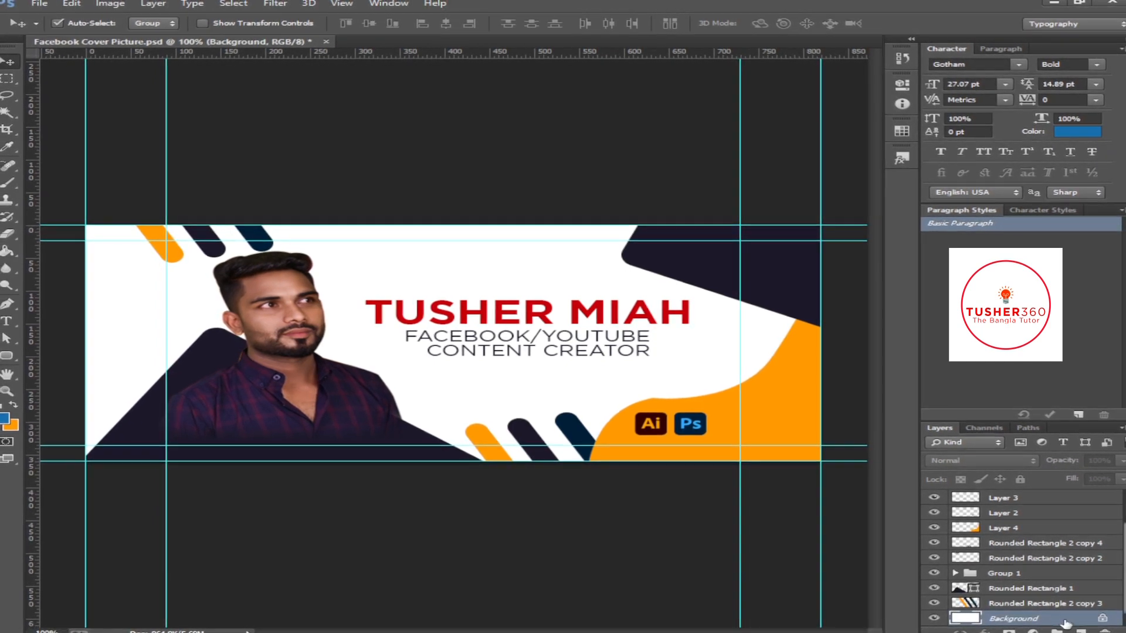
{"action": "left_click_drag", "start_coordinate": [1104, 621], "coordinate": [1105, 632]}
{"action": "left_click", "coordinate": [983, 630]}
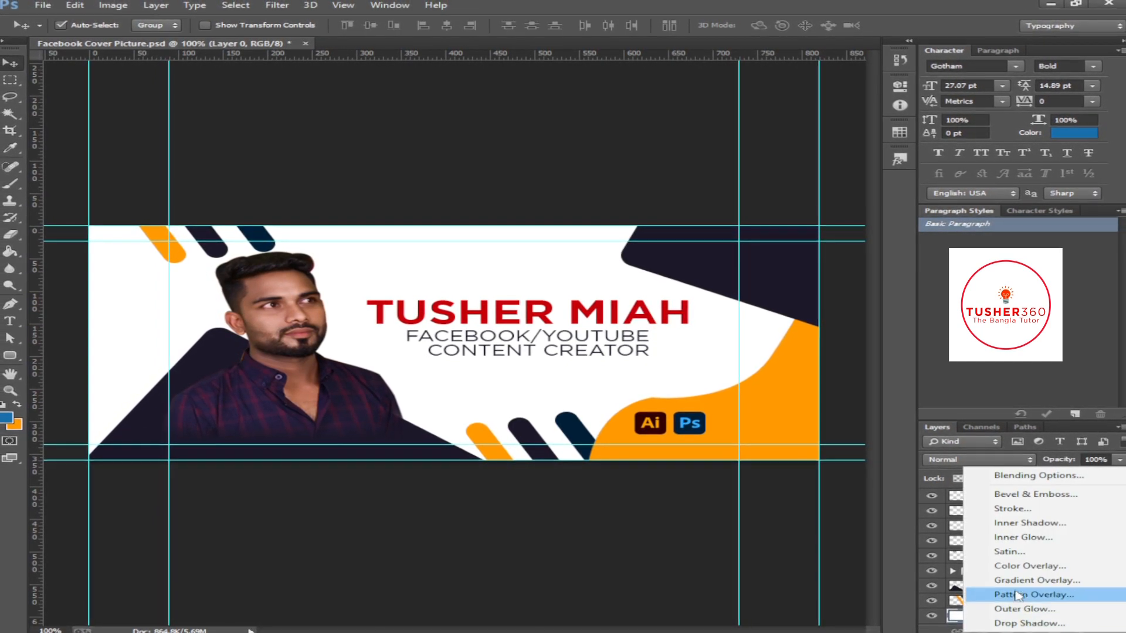
{"action": "left_click", "coordinate": [1024, 580]}
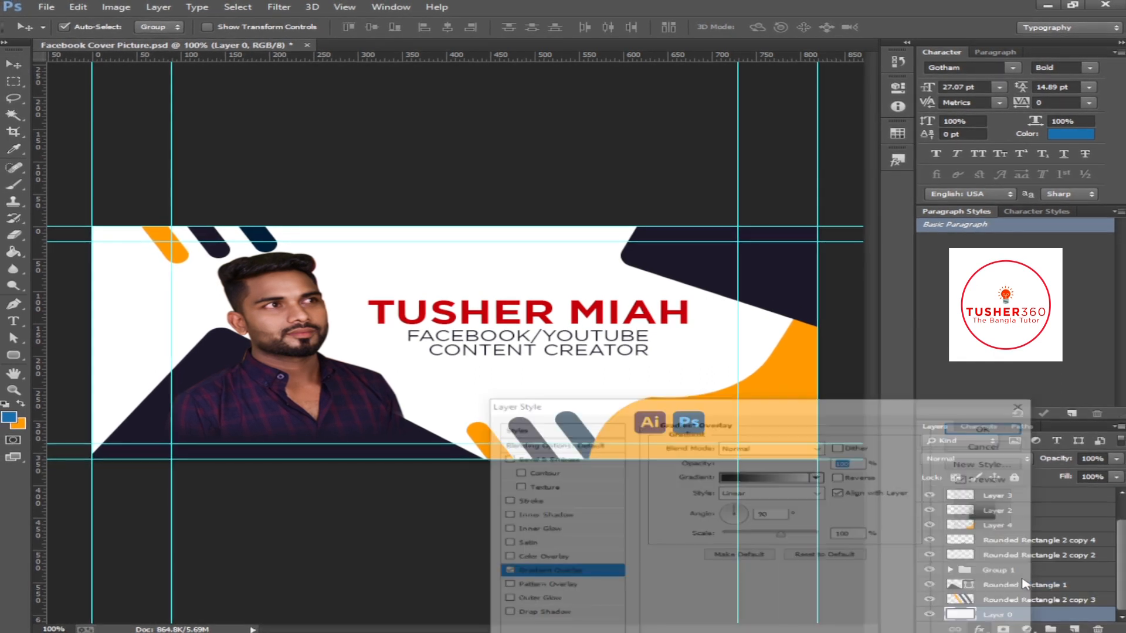
- Make the background gradient a reversed Radial at 150% scale and lower its opacity to 46%
{"action": "left_click", "coordinate": [787, 492]}
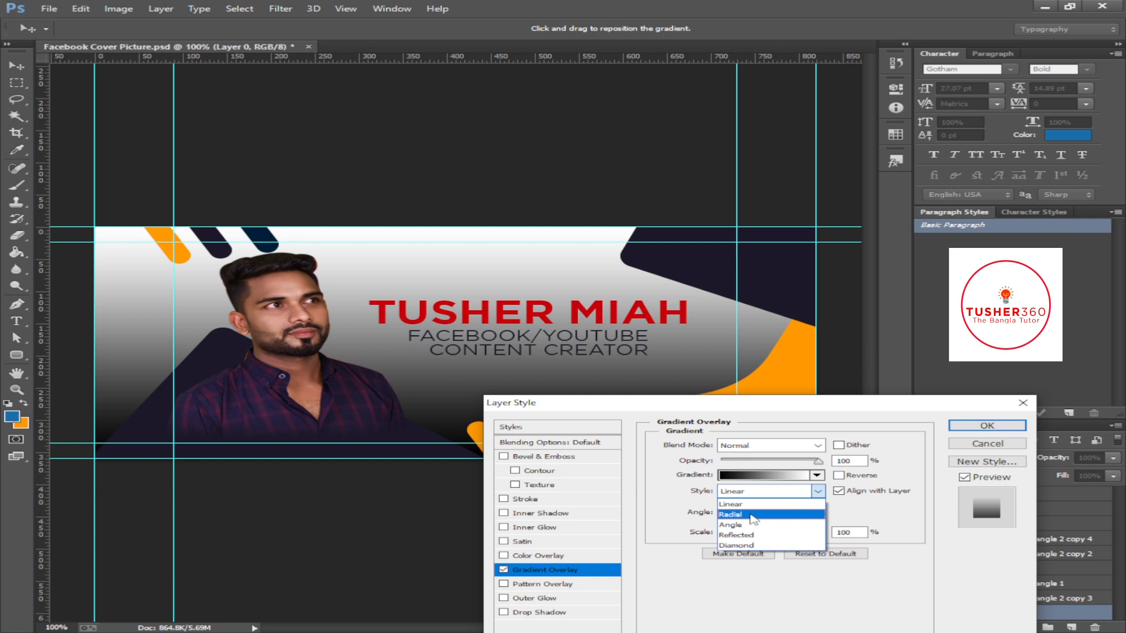
{"action": "left_click", "coordinate": [753, 516]}
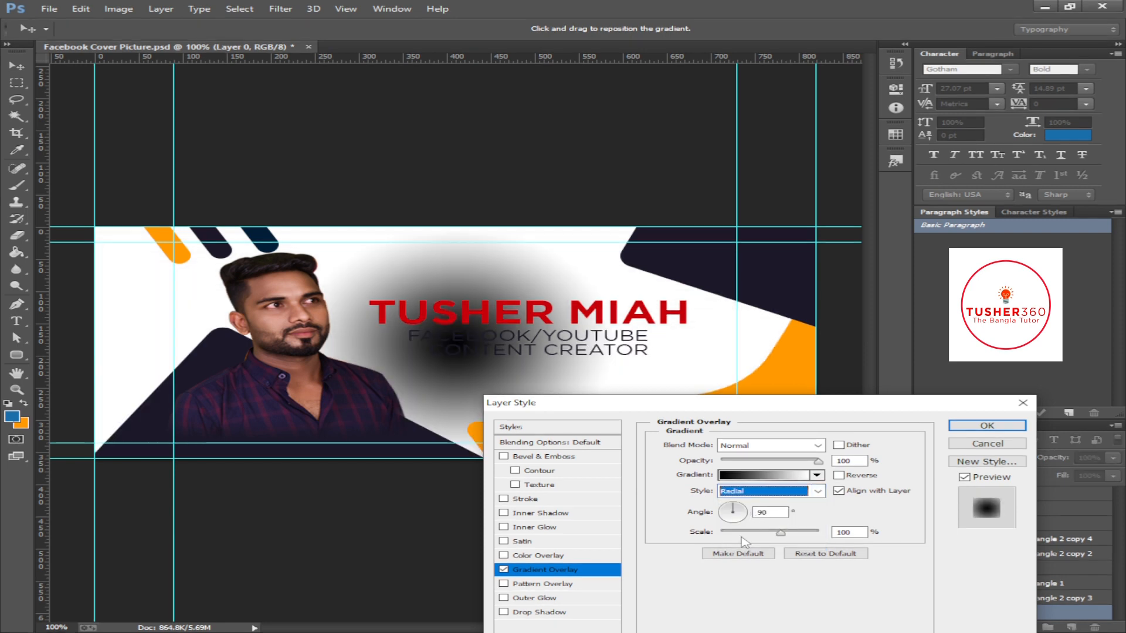
{"action": "left_click_drag", "start_coordinate": [779, 535], "coordinate": [896, 535]}
{"action": "left_click", "coordinate": [838, 475]}
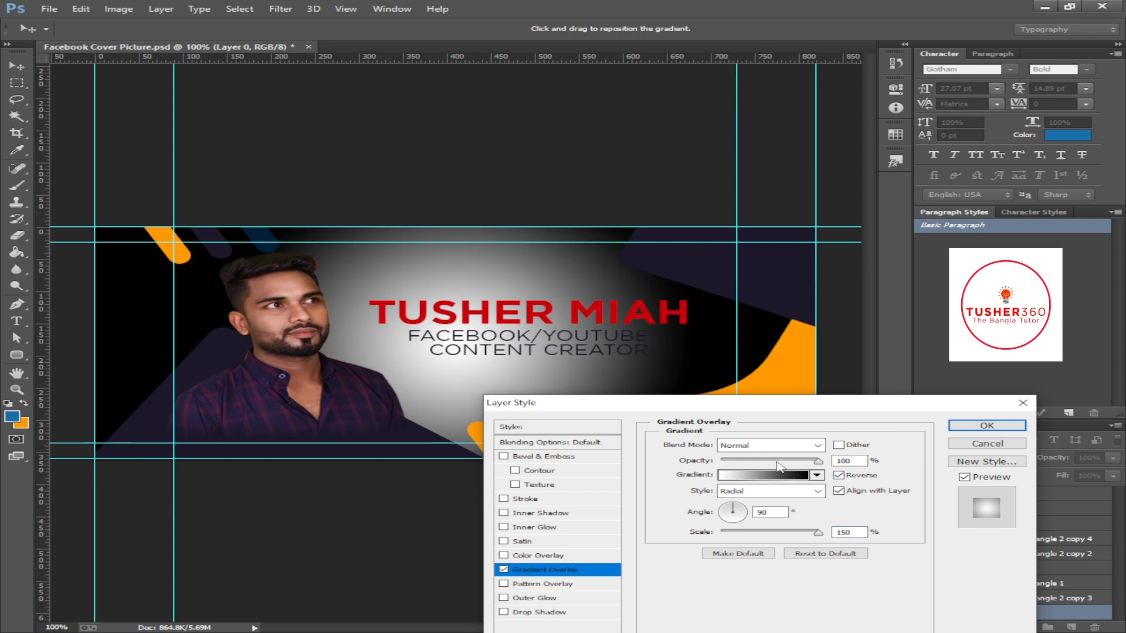
{"action": "left_click", "coordinate": [777, 461]}
{"action": "left_click_drag", "start_coordinate": [775, 462], "coordinate": [769, 465]}
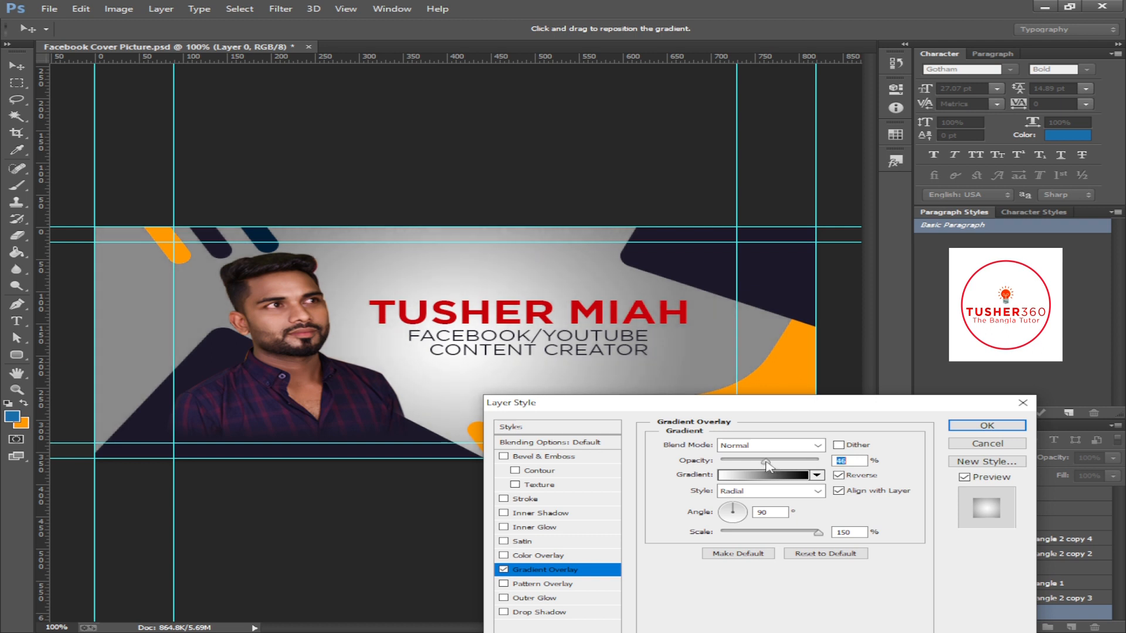
- Recolour the gradient's black stop with the dark corner shape's colour and its white stop with the bar's orange lightened to 80% saturation
{"action": "left_click", "coordinate": [784, 477]}
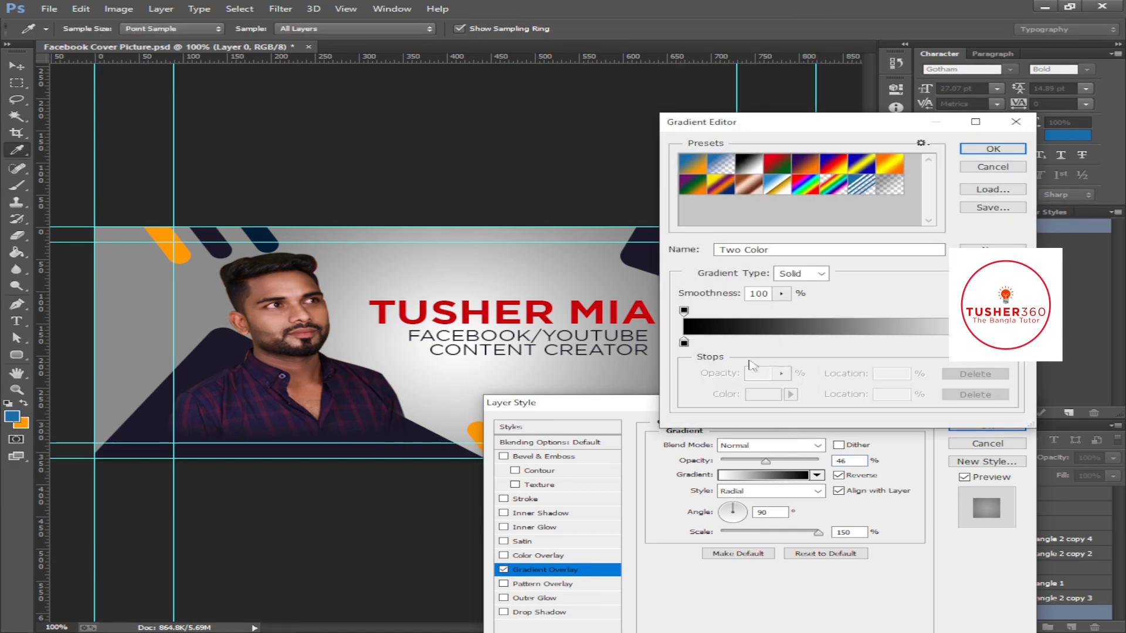
{"action": "left_click", "coordinate": [684, 342]}
{"action": "left_click", "coordinate": [762, 394]}
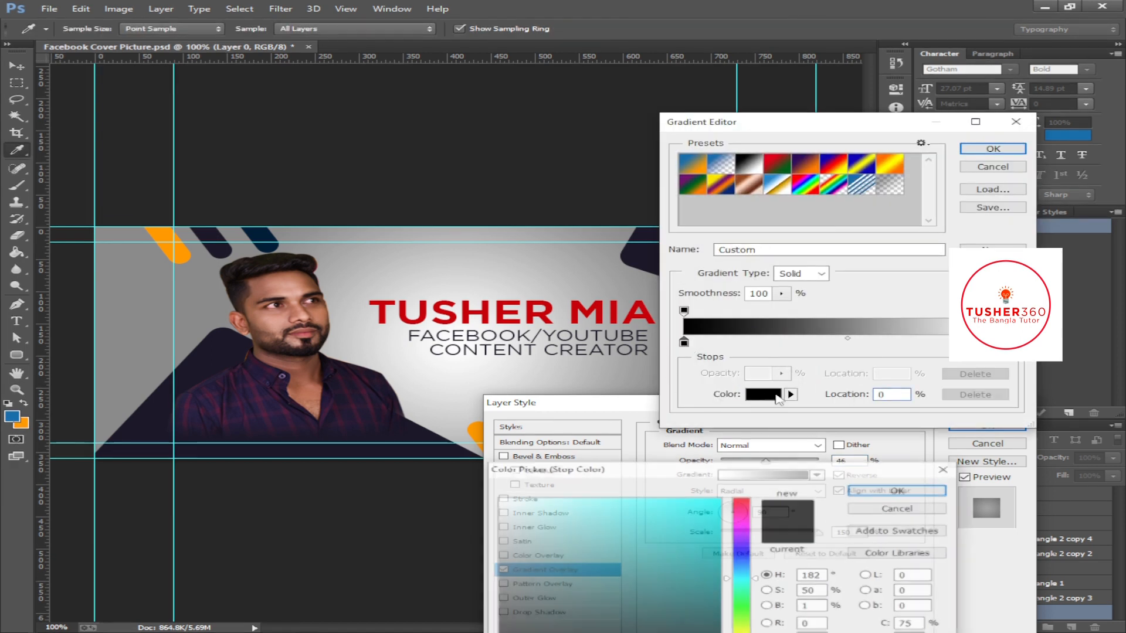
{"action": "left_click", "coordinate": [216, 360]}
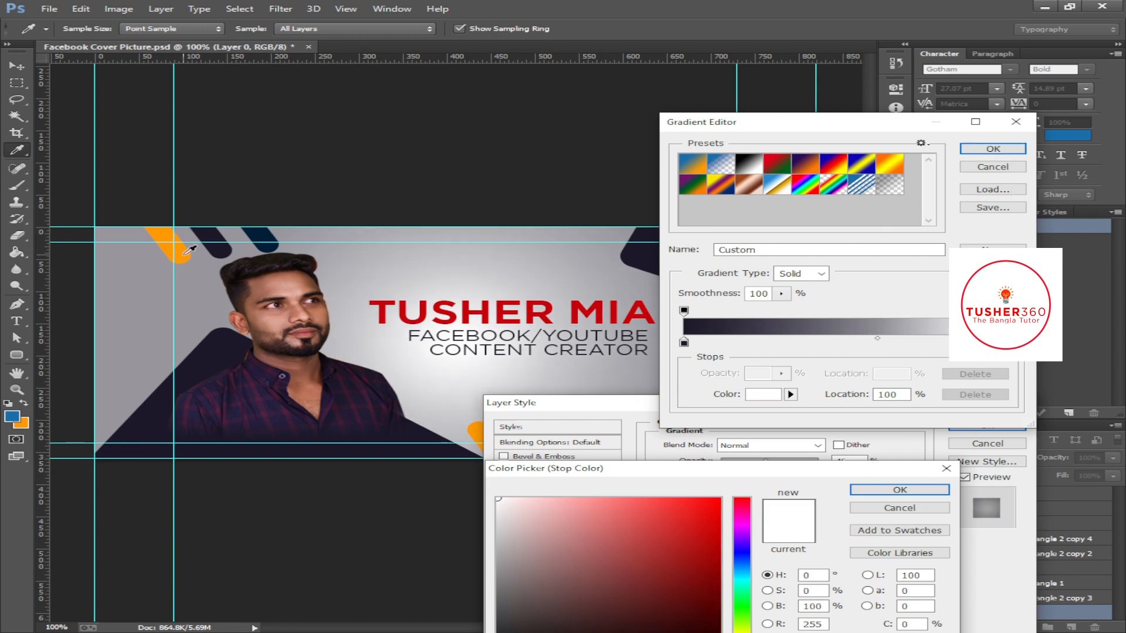
{"action": "left_click", "coordinate": [186, 260]}
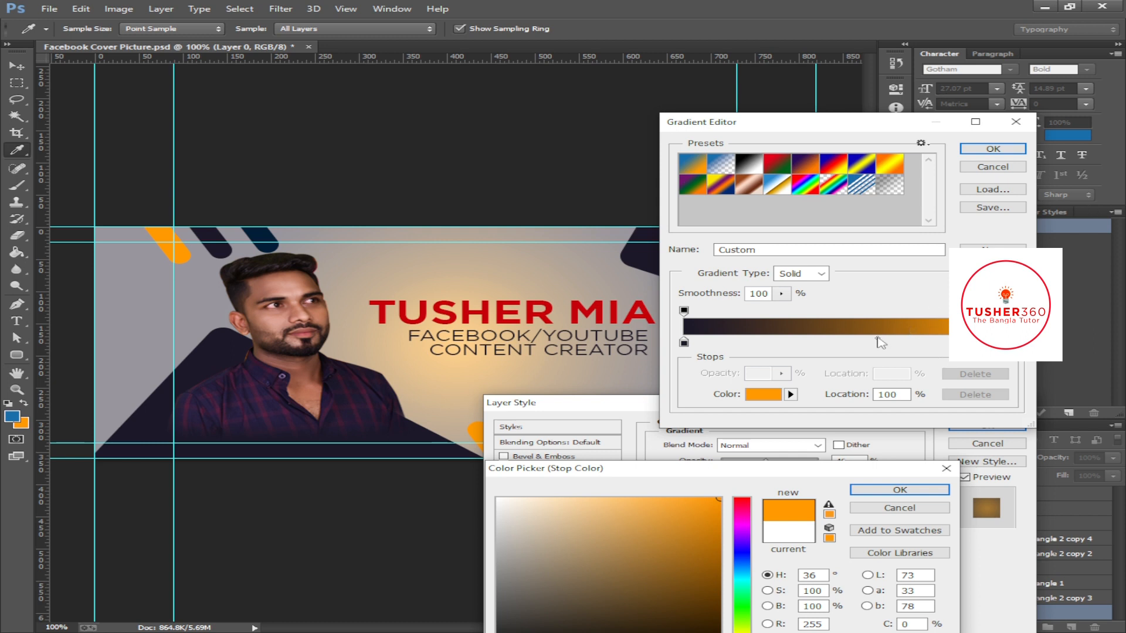
{"action": "left_click", "coordinate": [675, 497]}
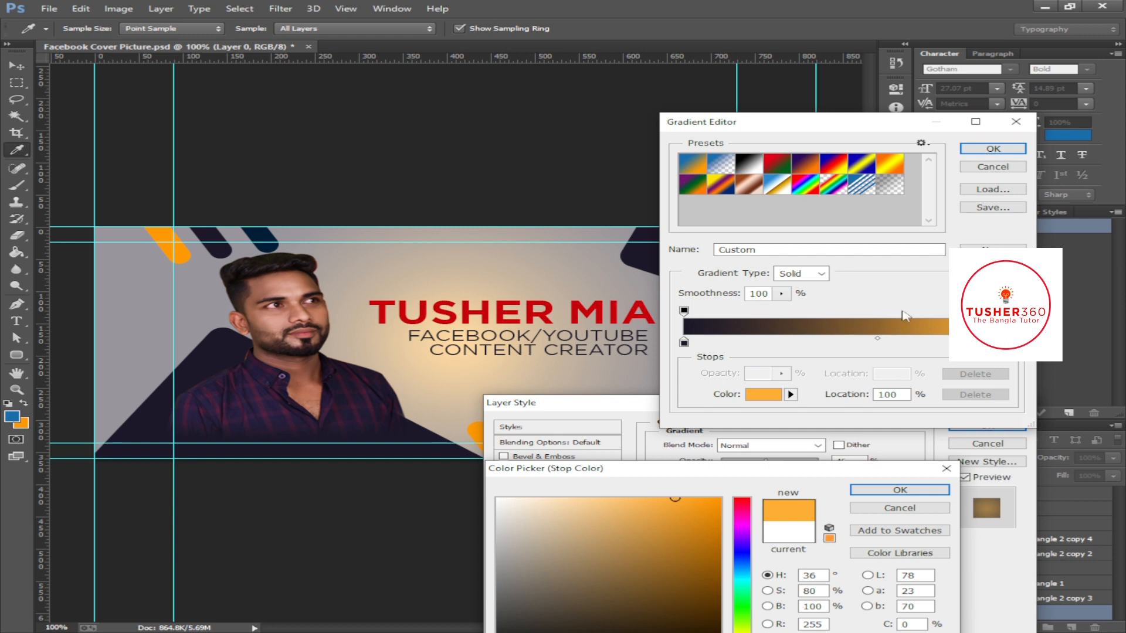
{"action": "left_click", "coordinate": [899, 489]}
{"action": "left_click", "coordinate": [993, 148]}
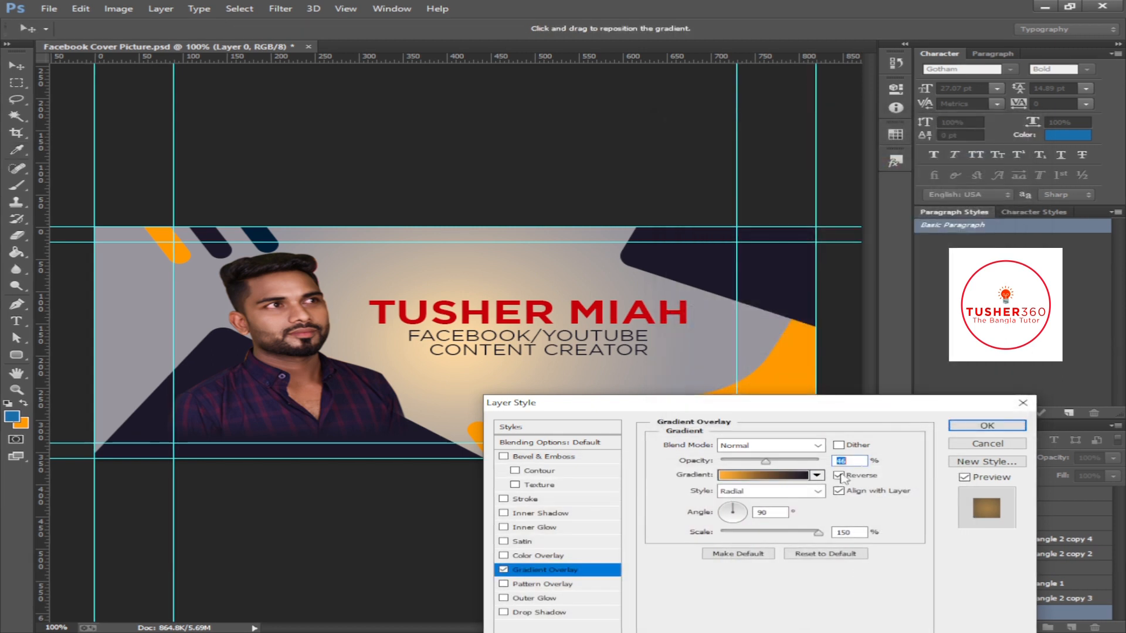
- Set the gradient overlay to Multiply blending with a 180° angle and 40% opacity, and apply the layer style
{"action": "left_click_drag", "start_coordinate": [778, 463], "coordinate": [838, 464]}
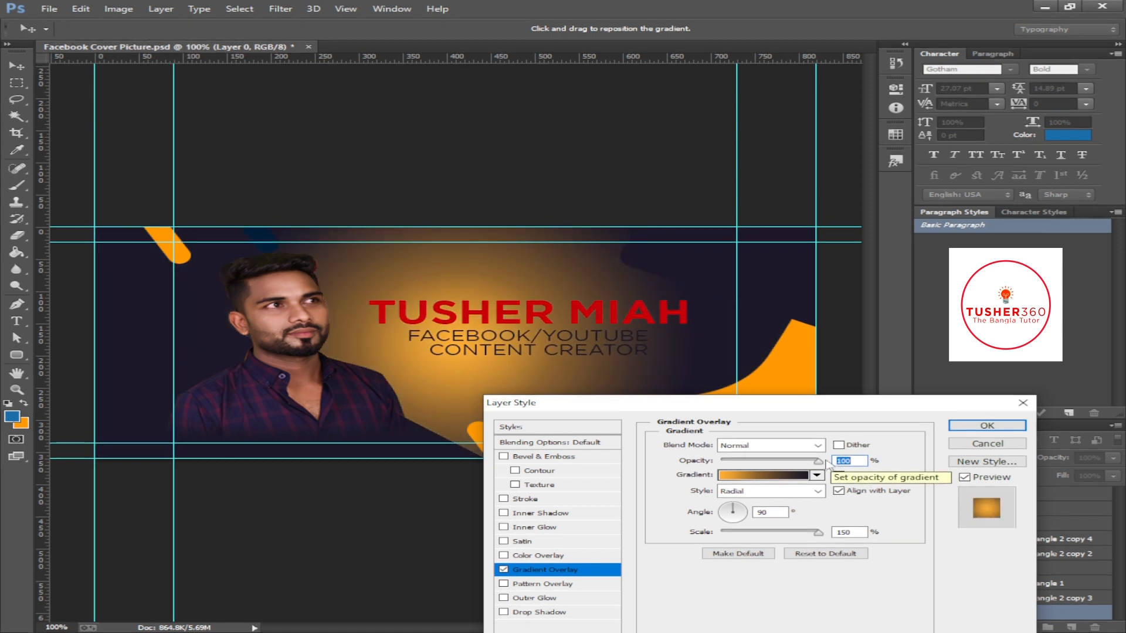
{"action": "left_click", "coordinate": [781, 448]}
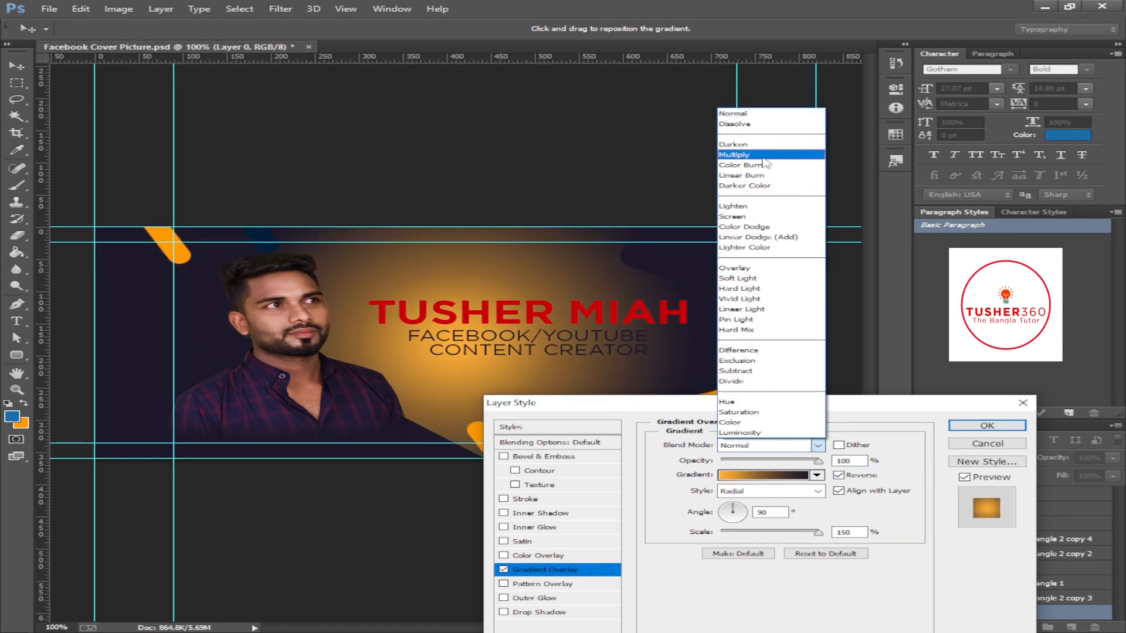
{"action": "left_click", "coordinate": [786, 155]}
{"action": "left_click_drag", "start_coordinate": [754, 462], "coordinate": [759, 464]}
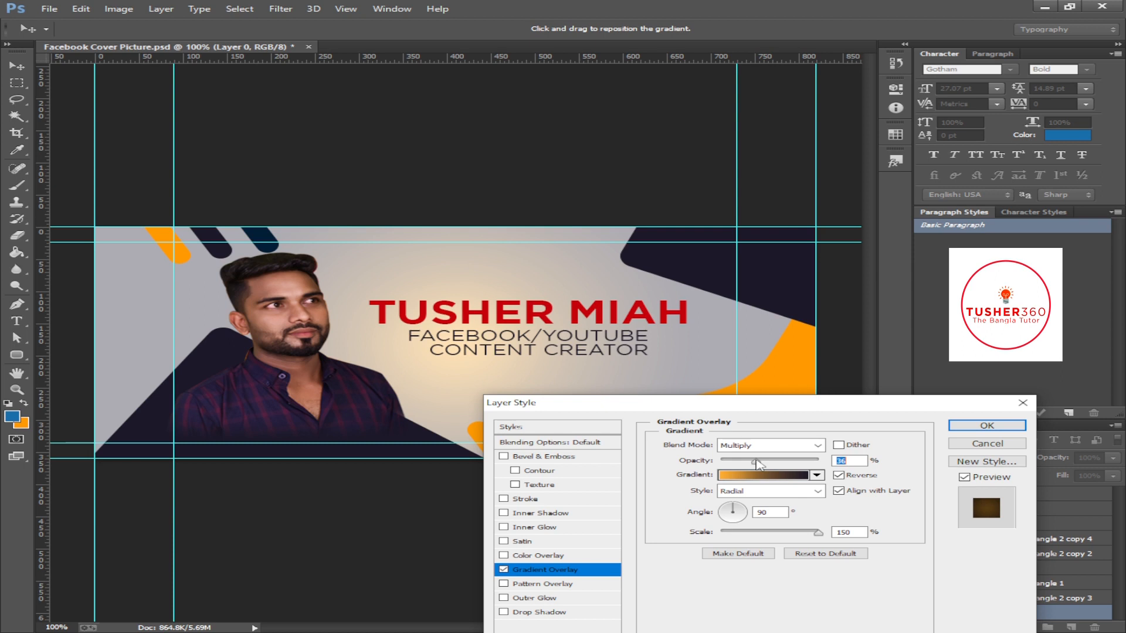
{"action": "double_click", "coordinate": [762, 512]}
{"action": "type", "text": "18"}
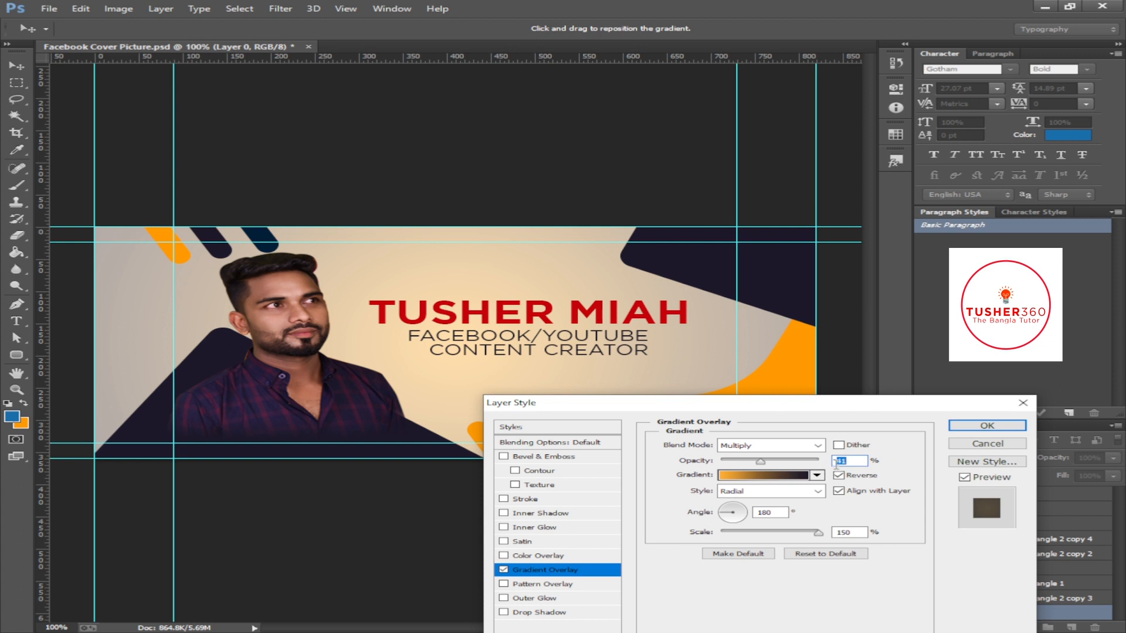
{"action": "type", "text": "40"}
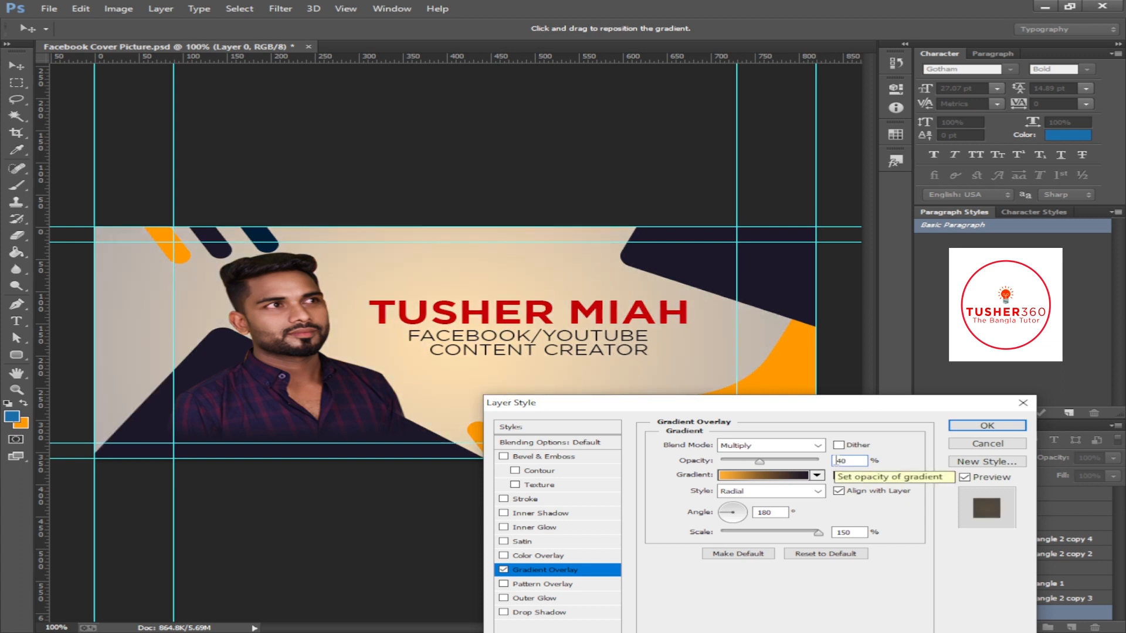
{"action": "left_click", "coordinate": [986, 426]}
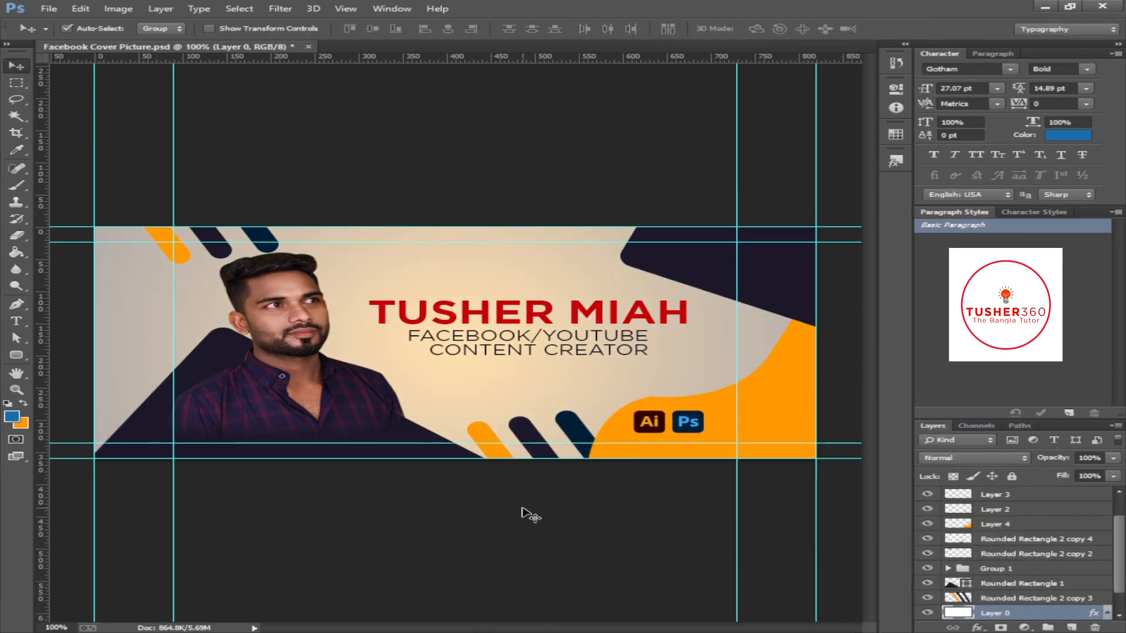
- Hide the guides on the canvas
{"action": "left_click", "coordinate": [352, 10]}
{"action": "left_click", "coordinate": [374, 290]}
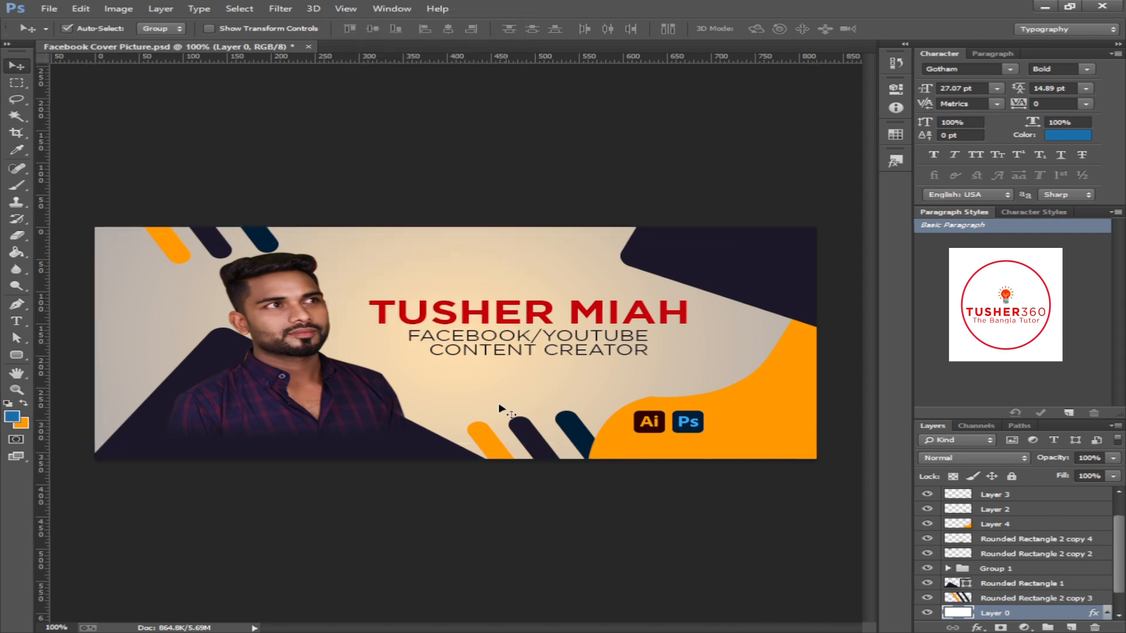
- Change the tagline's "FACEBOOK/YOUTUBE" line to the Gotham Medium font style
{"action": "left_click", "coordinate": [538, 340]}
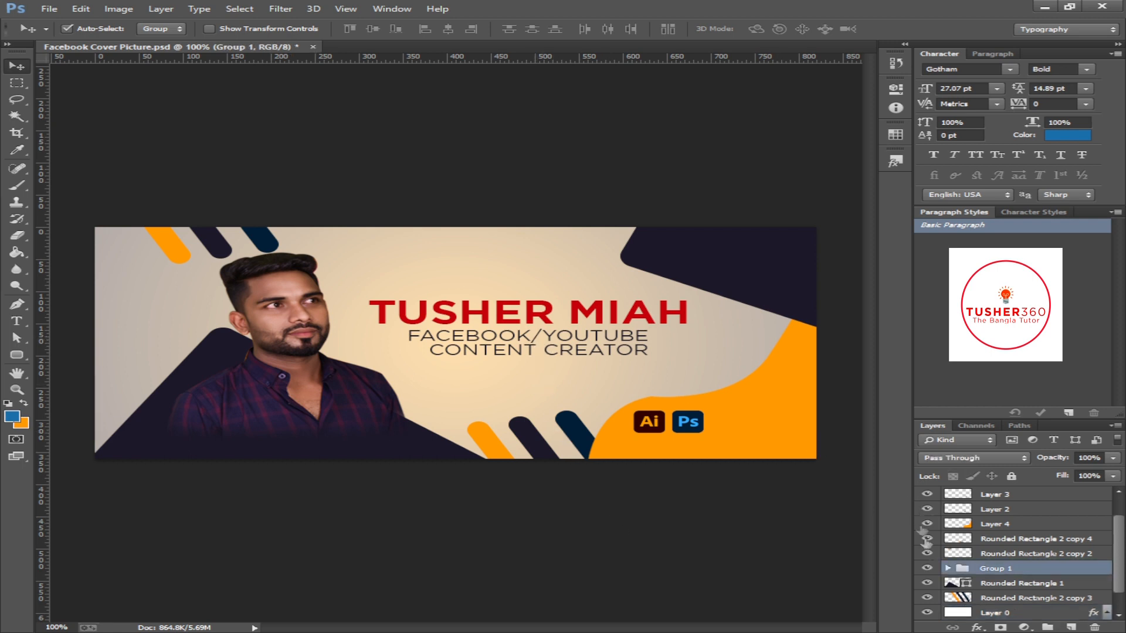
{"action": "left_click", "coordinate": [947, 568]}
{"action": "left_click", "coordinate": [1019, 584]}
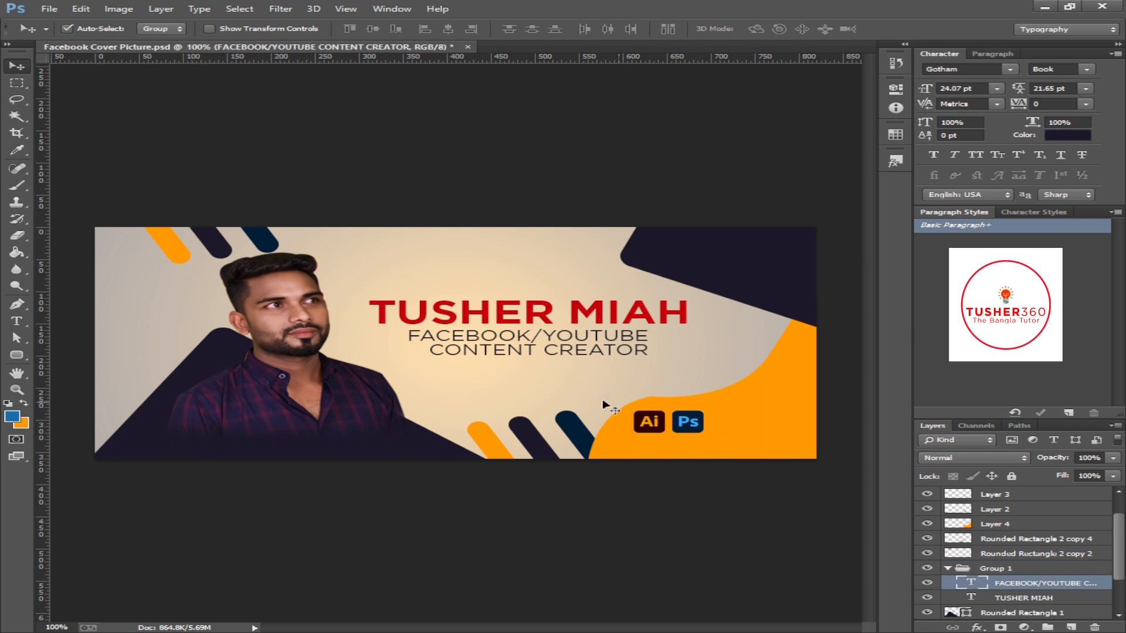
{"action": "key", "text": "t"}
{"action": "left_click", "coordinate": [506, 328]}
{"action": "key", "text": "ctrl+a"}
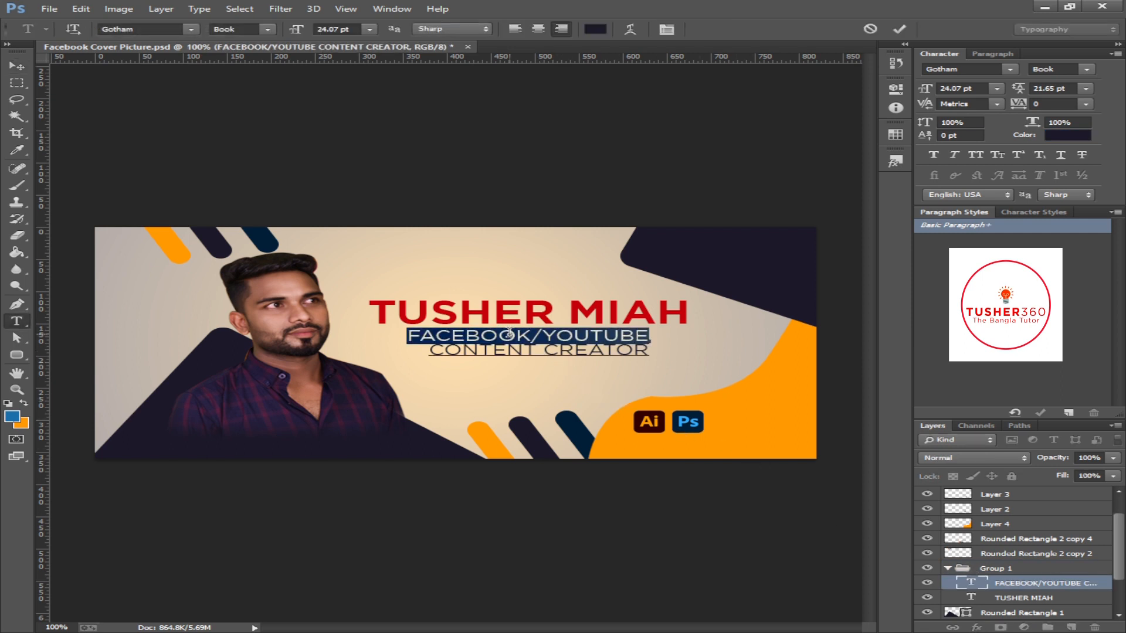
{"action": "left_click", "coordinate": [268, 29]}
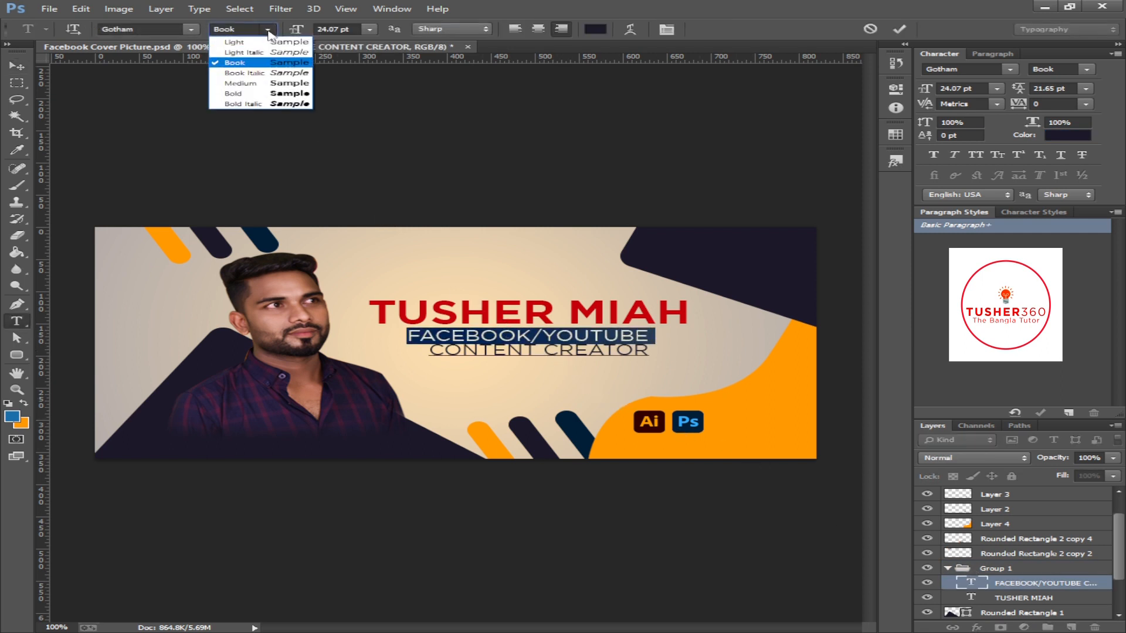
{"action": "left_click", "coordinate": [256, 84]}
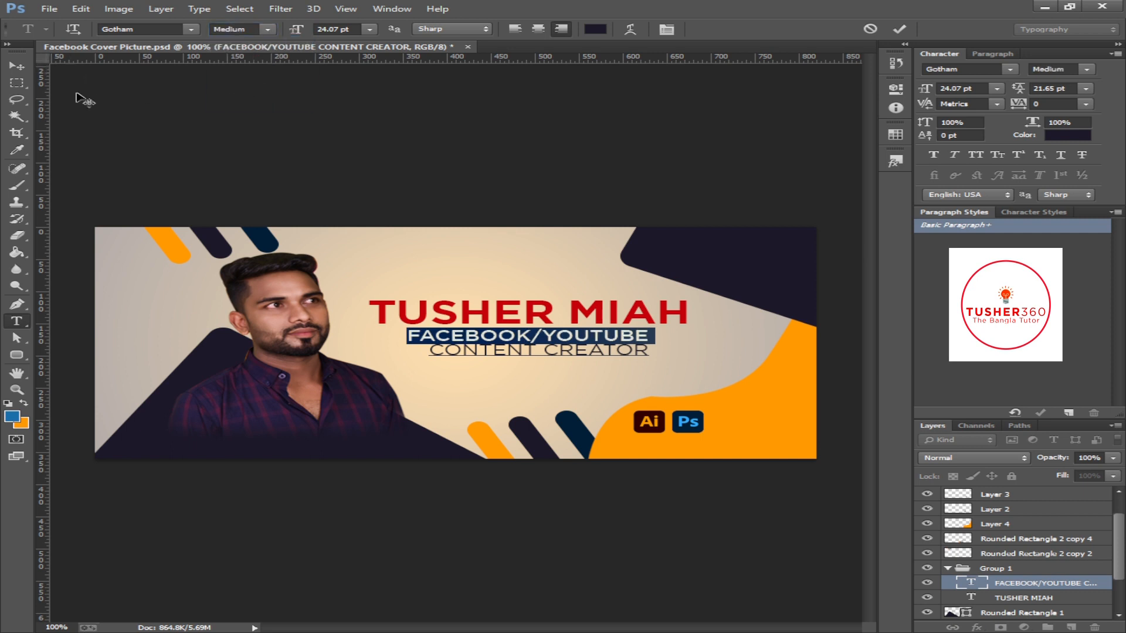
{"action": "left_click", "coordinate": [16, 66]}
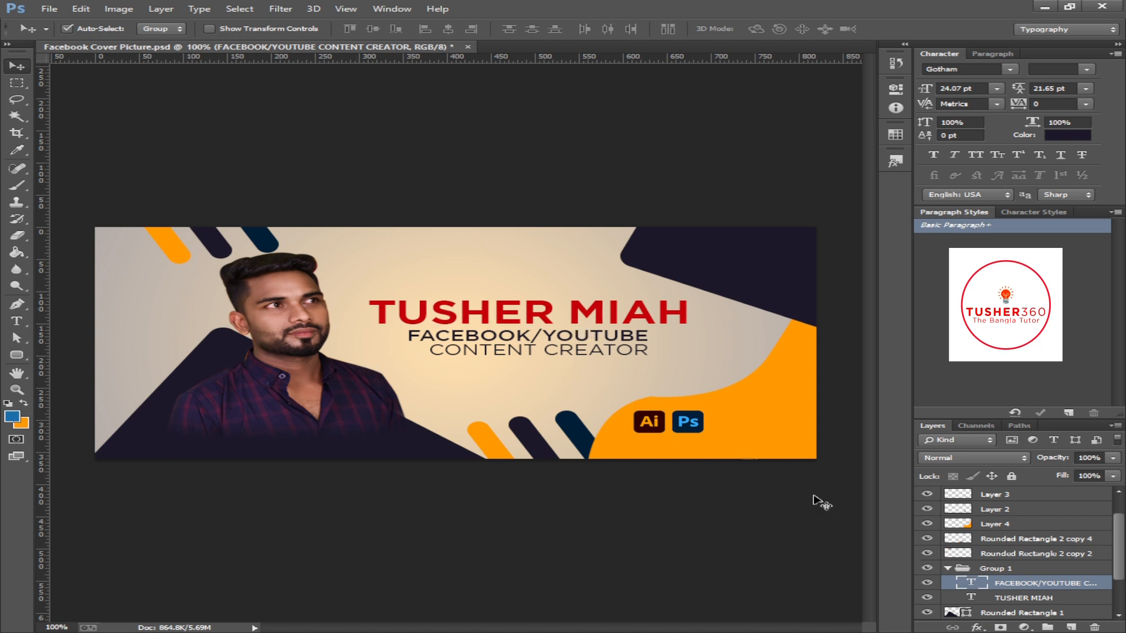
- Reduce the font size of the tagline's "CONTENT CREATOR" line to 21.07 pt
{"action": "key", "text": "t"}
{"action": "triple_click", "coordinate": [575, 349]}
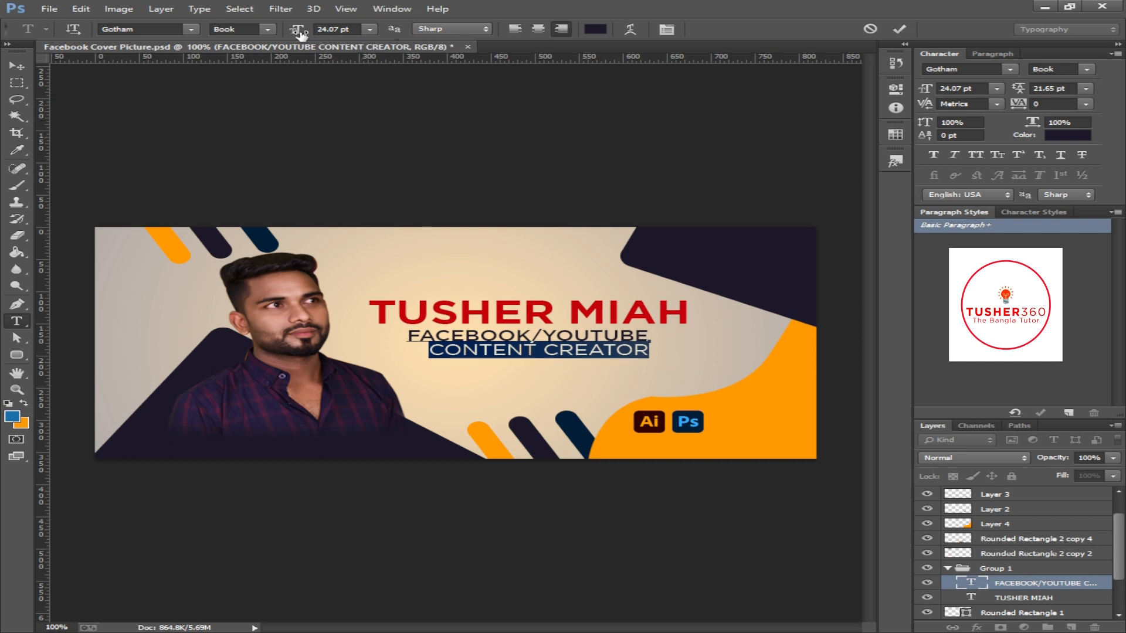
{"action": "left_click_drag", "start_coordinate": [301, 35], "coordinate": [298, 34]}
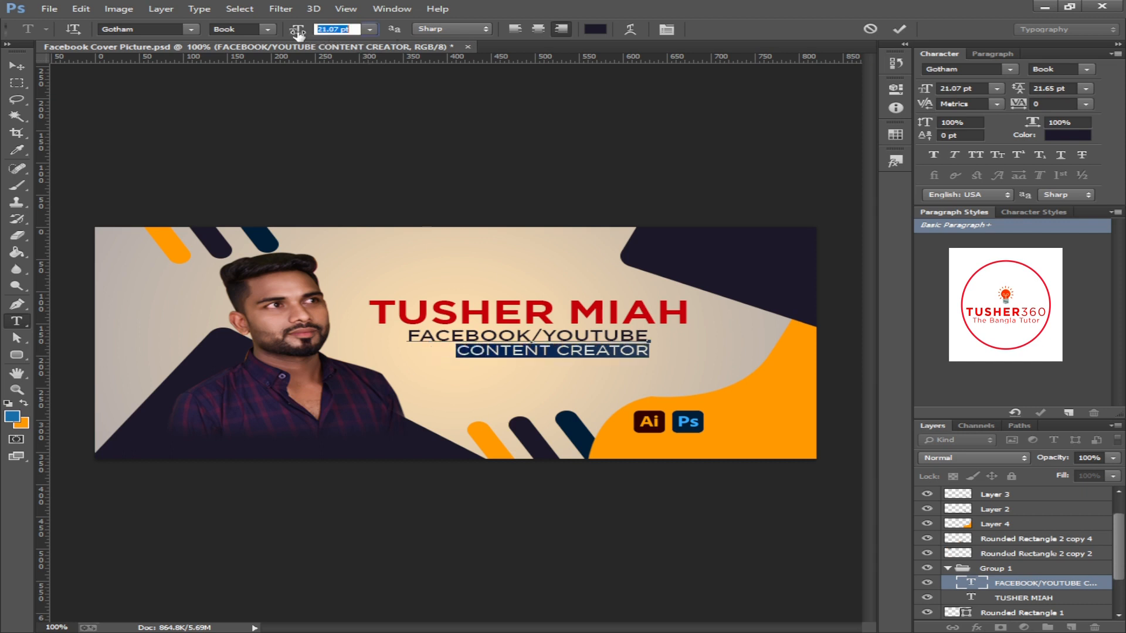
- Center-align the two lines of the tagline "FACEBOOK/YOUTUBE CONTENT CREATOR" and commit the text edit
{"action": "left_click_drag", "start_coordinate": [460, 335], "coordinate": [512, 351]}
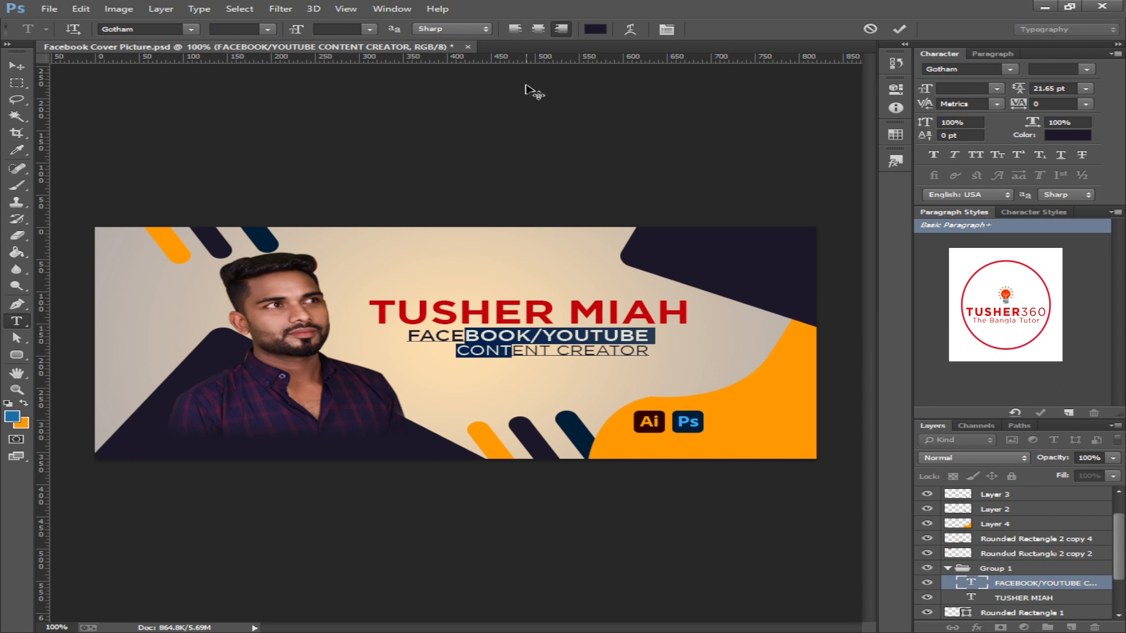
{"action": "left_click", "coordinate": [535, 33]}
{"action": "left_click", "coordinate": [17, 66]}
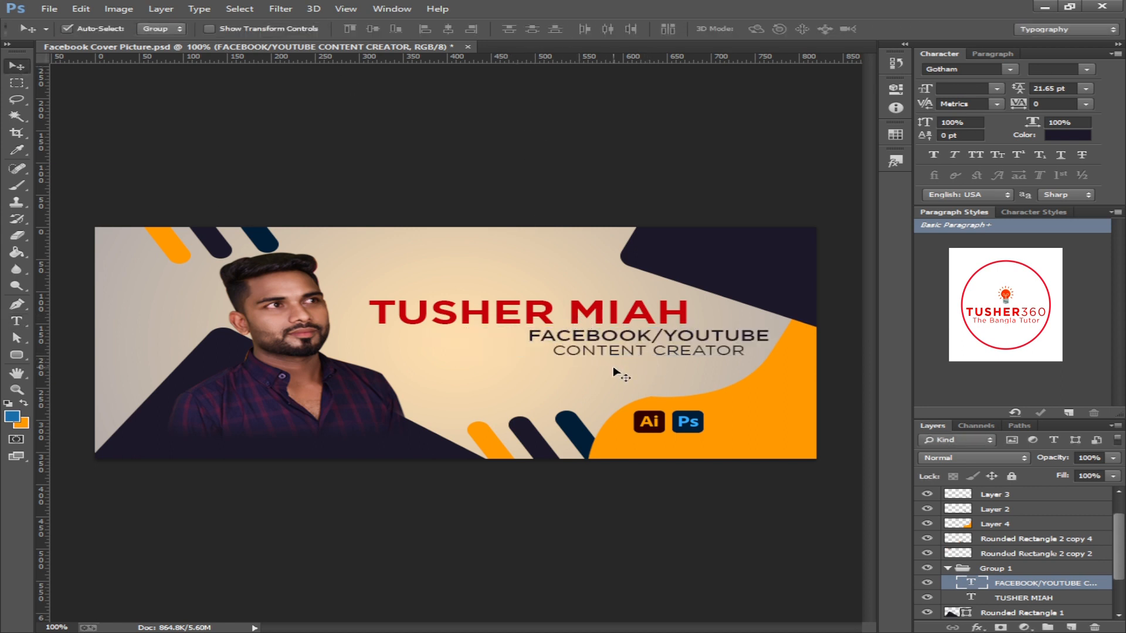
- Move the tagline text block left with Free Transform so it sits beneath the large red name, and apply the transform
{"action": "key", "text": "ctrl+t"}
{"action": "left_click_drag", "start_coordinate": [634, 356], "coordinate": [535, 355]}
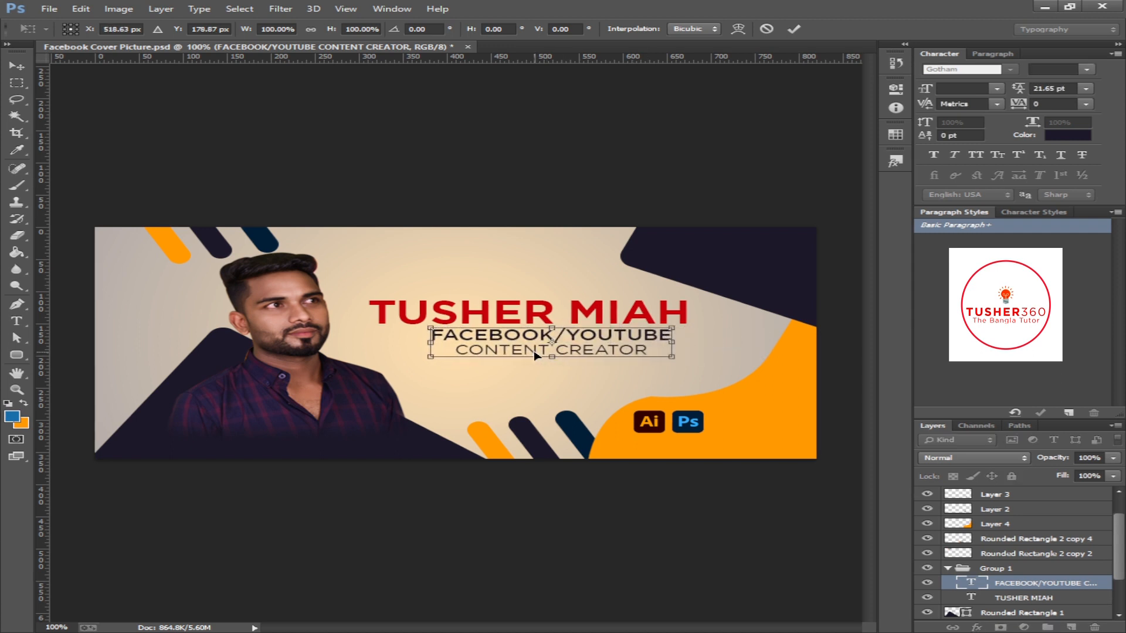
{"action": "key", "text": "Down"}
{"action": "key", "text": "Left"}
{"action": "key", "text": "Left"}
{"action": "key", "text": "Left"}
{"action": "key", "text": "Left"}
{"action": "key", "text": "Left"}
{"action": "key", "text": "Left"}
{"action": "key", "text": "Left"}
{"action": "key", "text": "Left"}
{"action": "key", "text": "Left"}
{"action": "key", "text": "Up"}
{"action": "key", "text": "Return"}
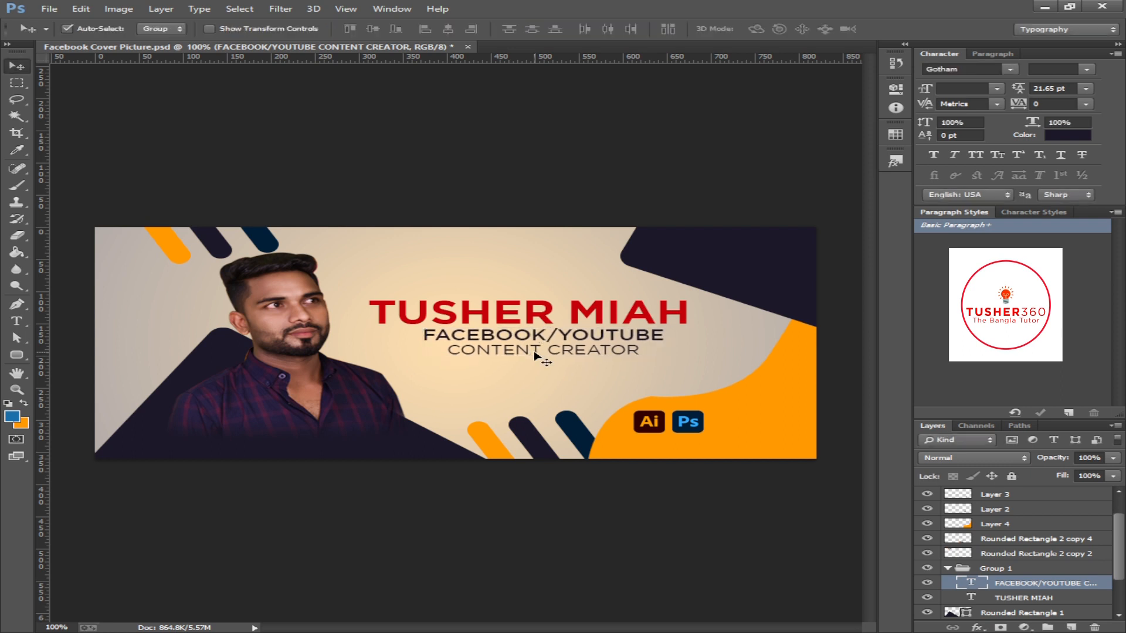
- Nudge the tagline slightly left and down to center it under the red name, and save the document
{"action": "key", "text": "Left"}
{"action": "key", "text": "Left"}
{"action": "key", "text": "Left"}
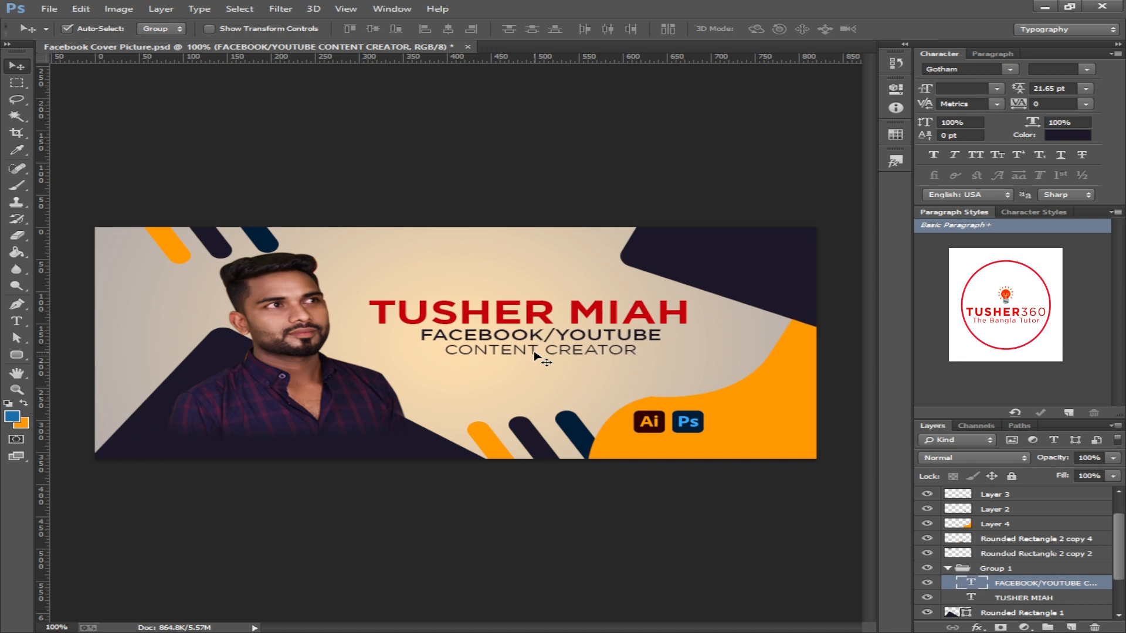
{"action": "key", "text": "Down"}
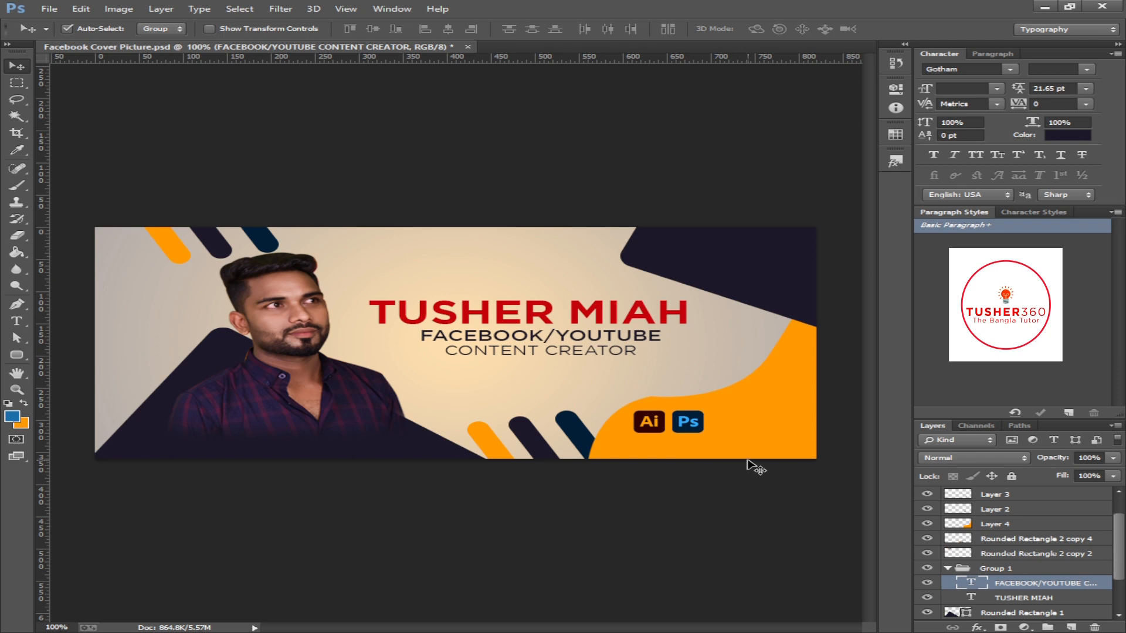
{"action": "key", "text": "ctrl+s"}
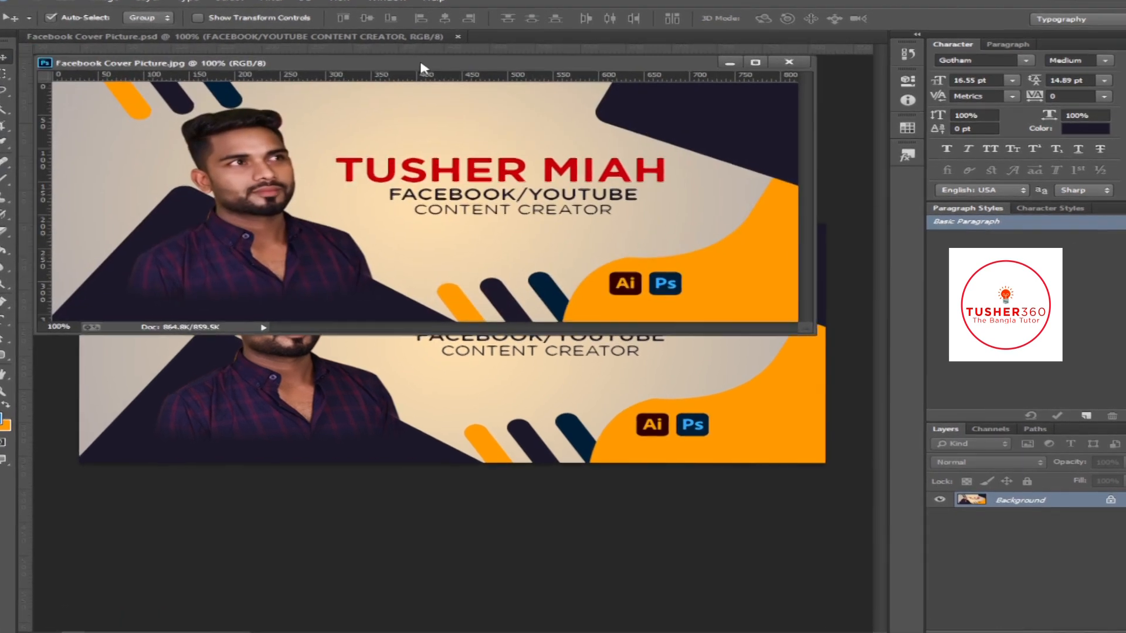
- Dock the floating Facebook Cover Picture.jpg window as a tab and inspect the flattened cover at 200% and 100% zoom
{"action": "left_click_drag", "start_coordinate": [420, 57], "coordinate": [468, 34]}
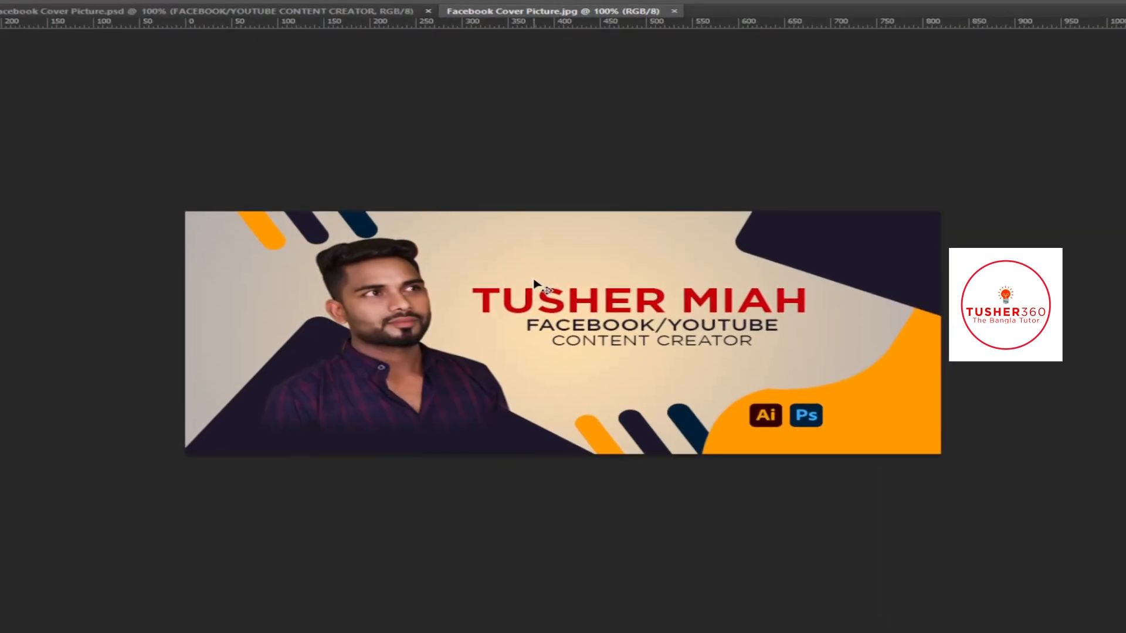
{"action": "key", "text": "ctrl+plus"}
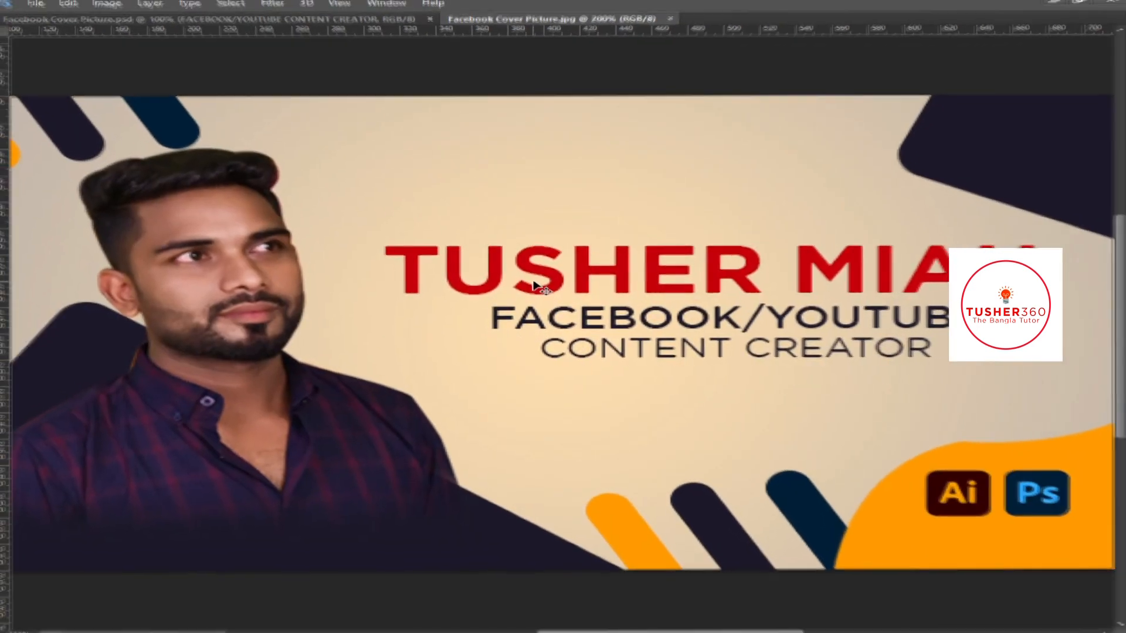
{"action": "key", "text": "ctrl+minus"}
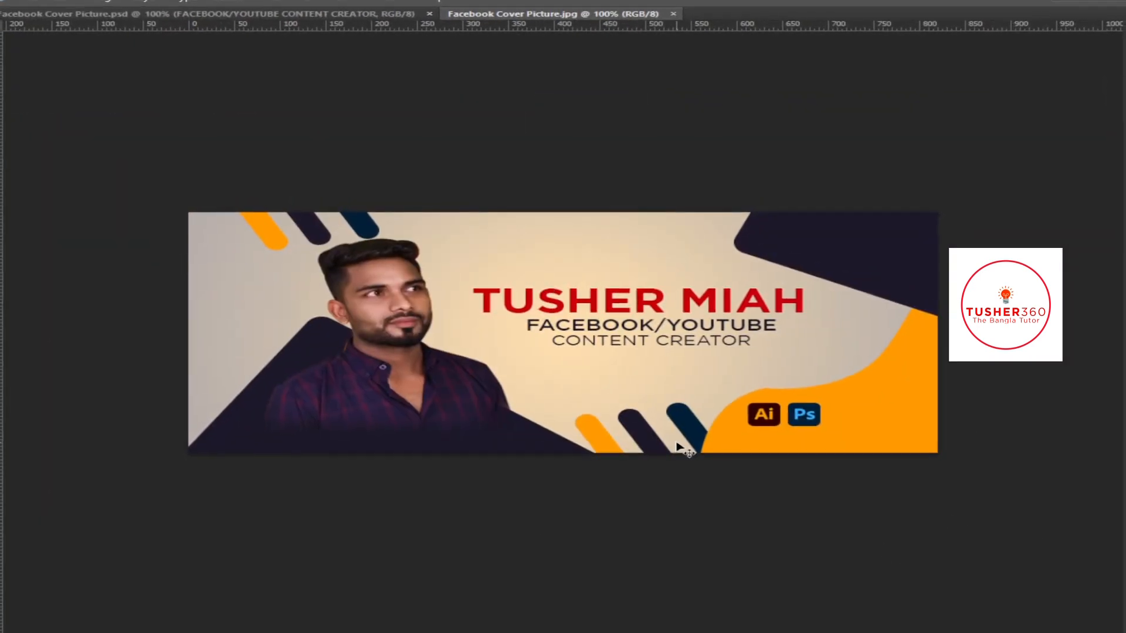